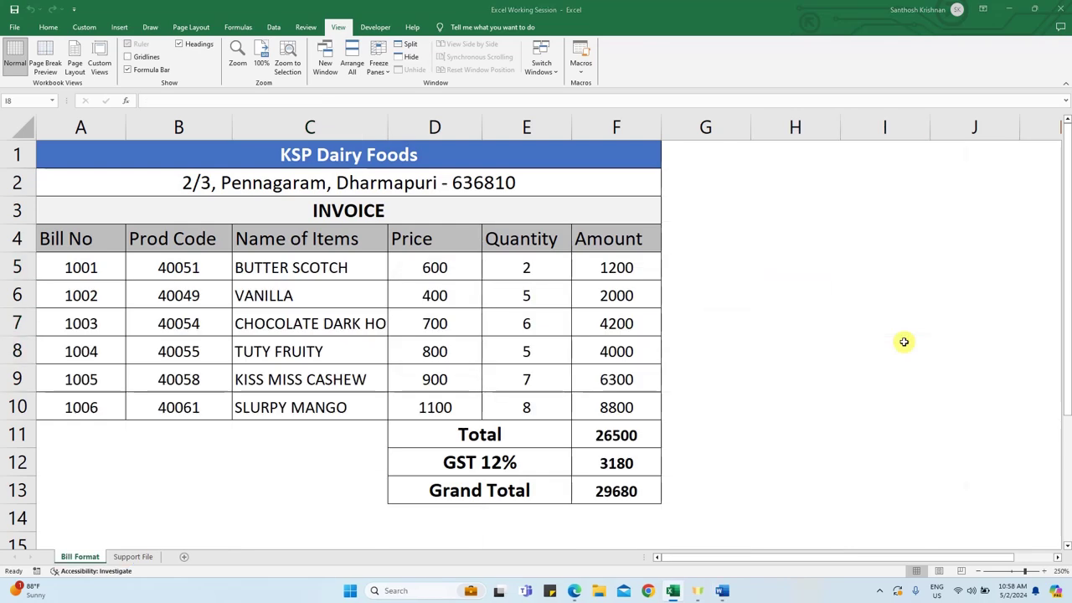
Look at the handwritten invoice photo and the Invoice Jan 2024 PDF, and return to the Bill Format sheet in Excel
{"action": "key", "text": "alt+Tab"}
{"action": "key", "text": "Tab"}
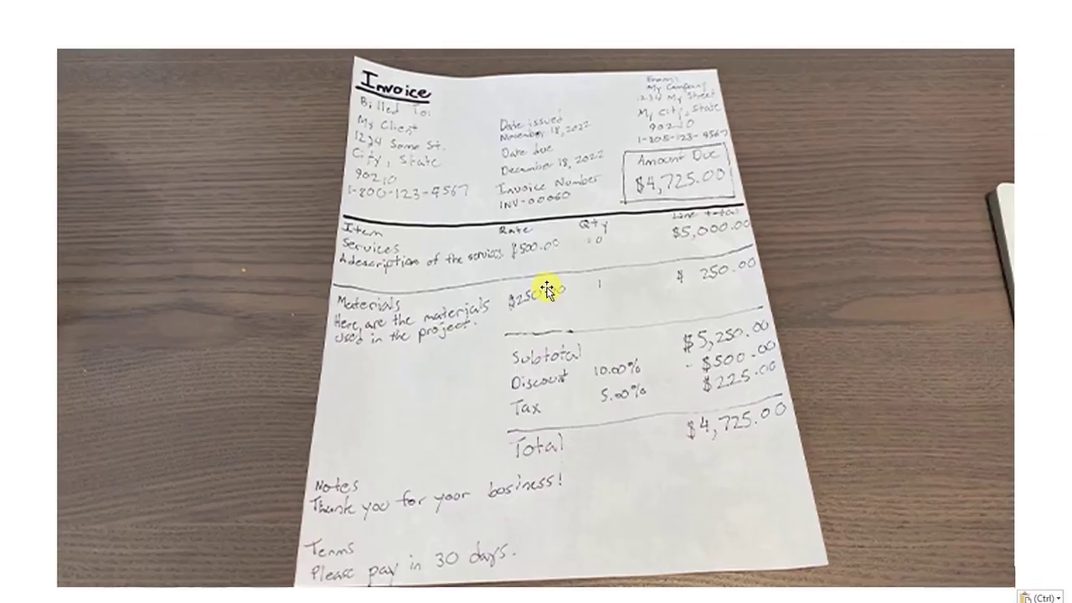
{"action": "key", "text": "alt+Tab"}
{"action": "key", "text": "Tab"}
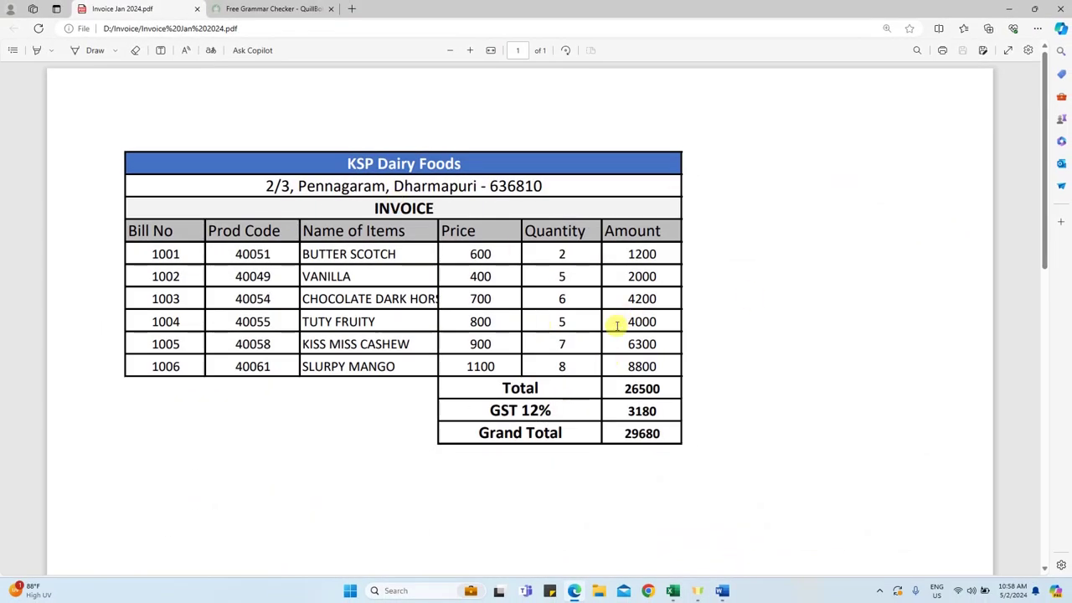
{"action": "key", "text": "alt+Tab"}
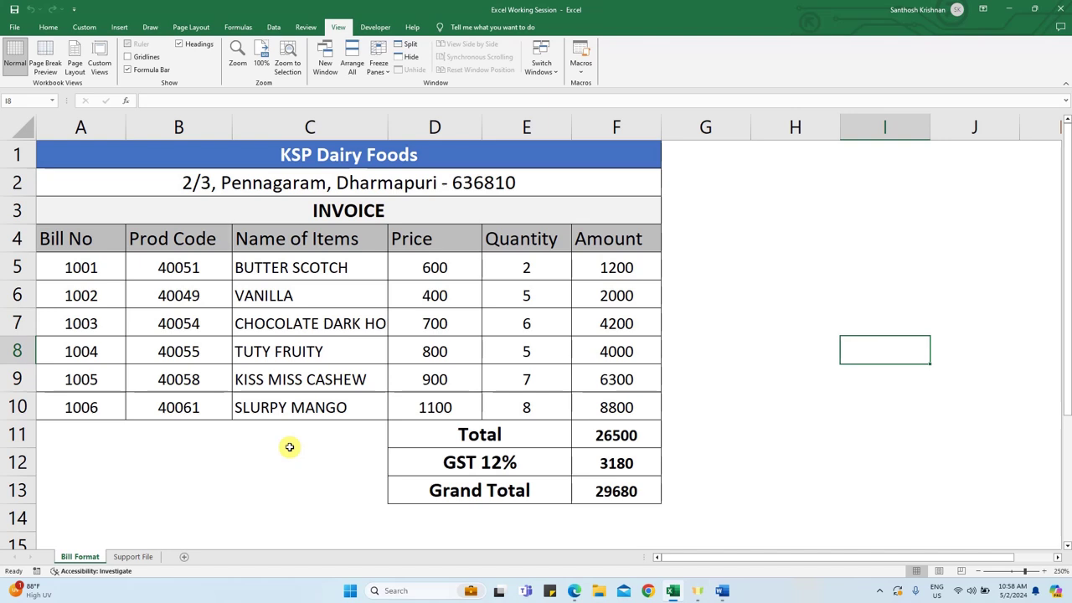
Change the product codes of bills 1001 and 1004 to 40062
{"action": "left_click", "coordinate": [88, 325]}
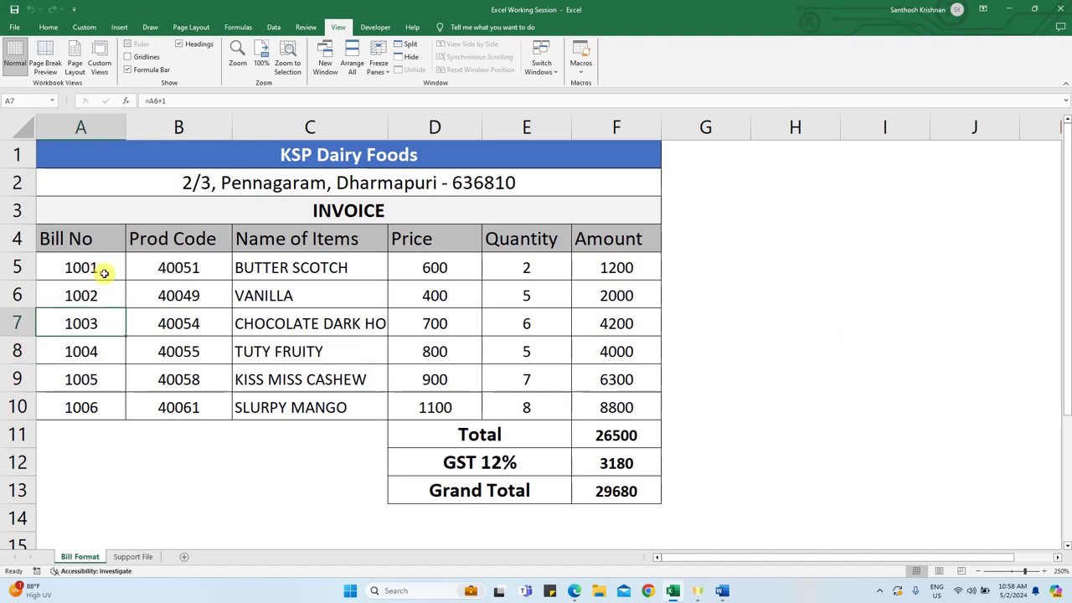
{"action": "left_click", "coordinate": [194, 266]}
{"action": "left_click", "coordinate": [237, 275]}
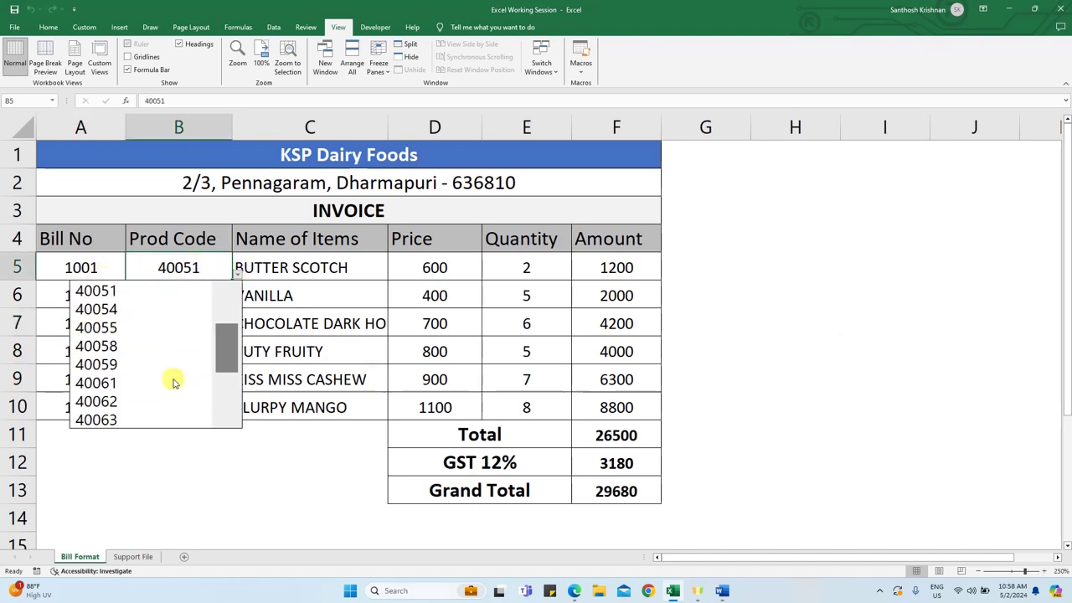
{"action": "left_click", "coordinate": [159, 400]}
{"action": "left_click", "coordinate": [187, 349]}
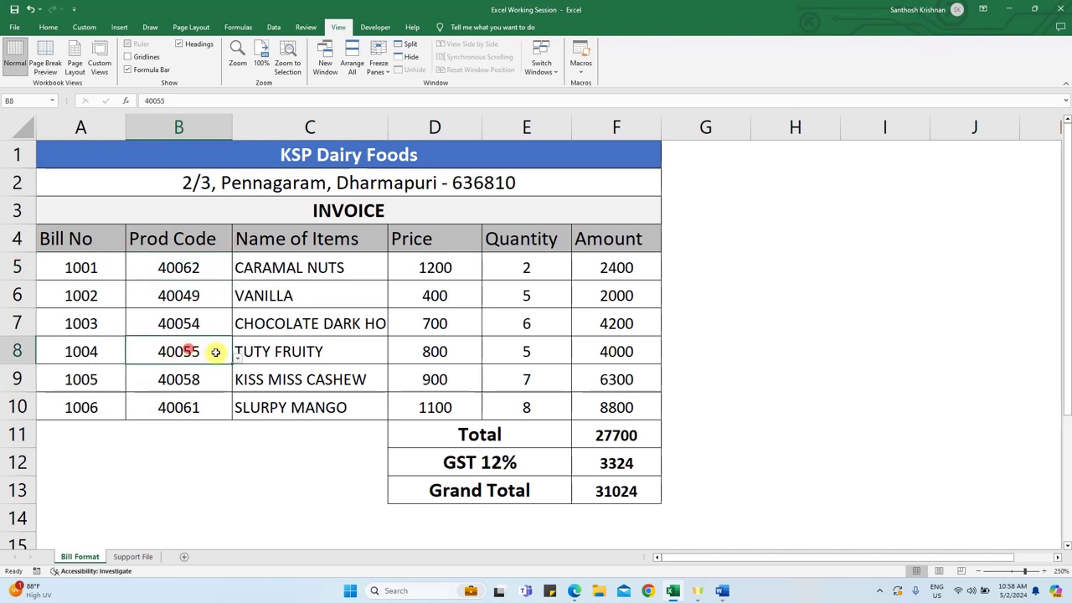
{"action": "left_click", "coordinate": [237, 358]}
{"action": "left_click", "coordinate": [172, 448]}
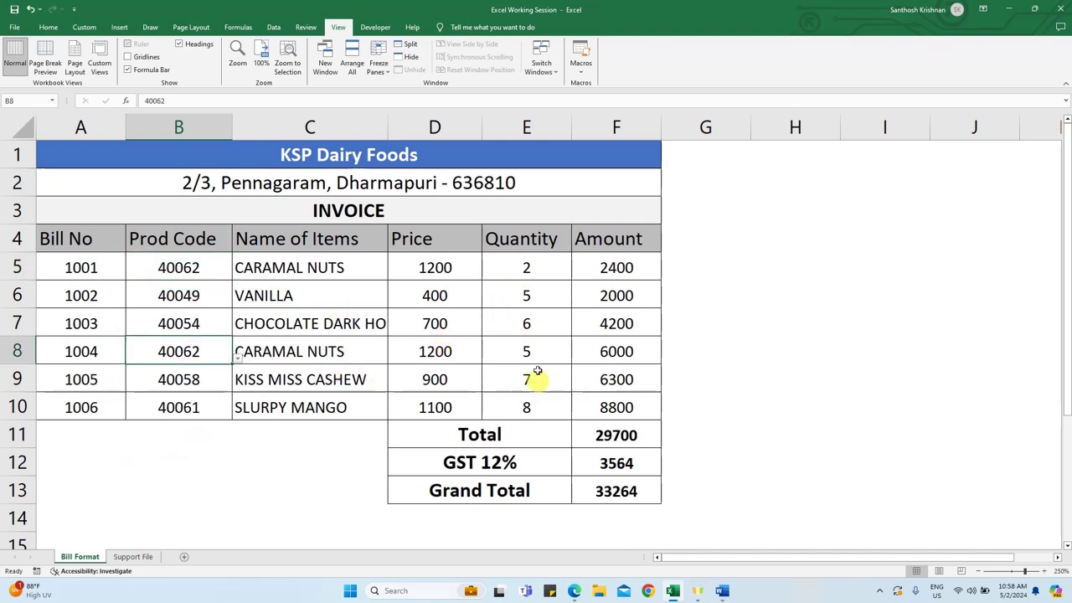
Inspect the formulas behind the Total, GST 12% and Grand Total amounts on the invoice
{"action": "double_click", "coordinate": [629, 432]}
{"action": "key", "text": "Escape"}
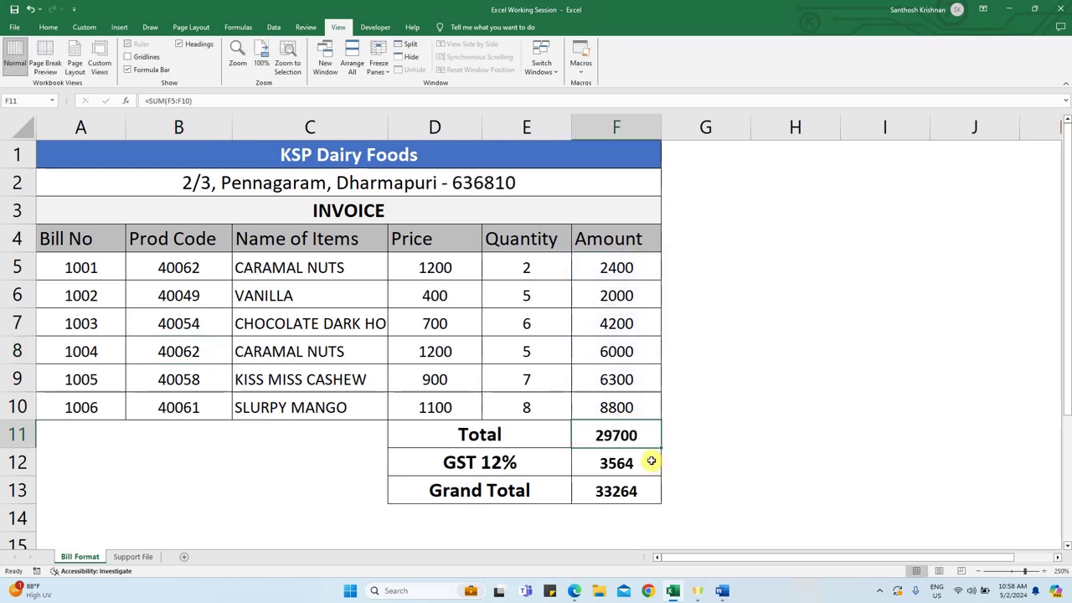
{"action": "double_click", "coordinate": [650, 461]}
{"action": "key", "text": "Escape"}
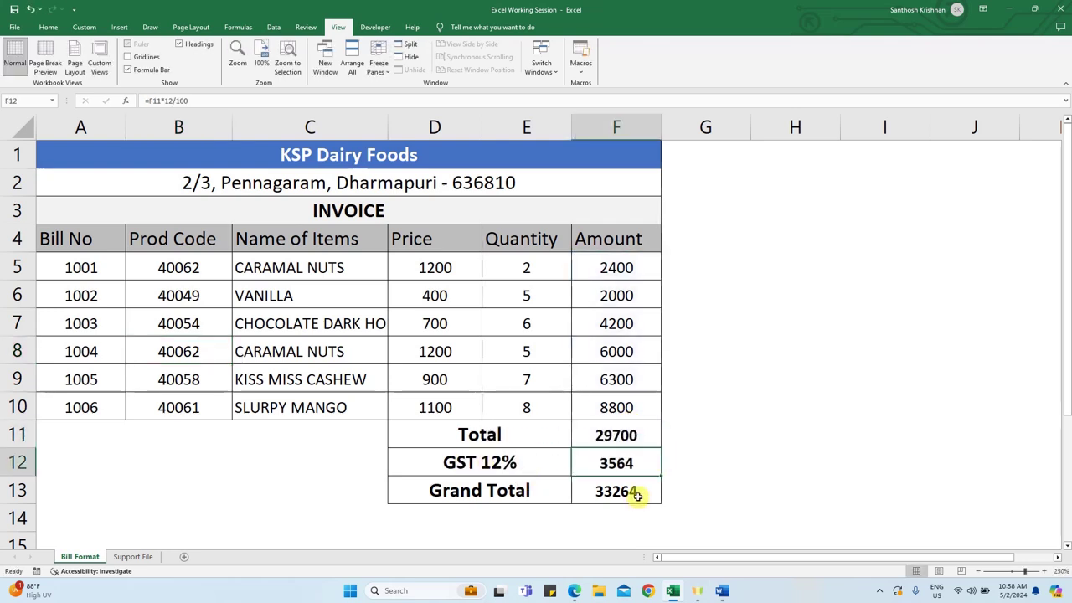
{"action": "left_click", "coordinate": [636, 494]}
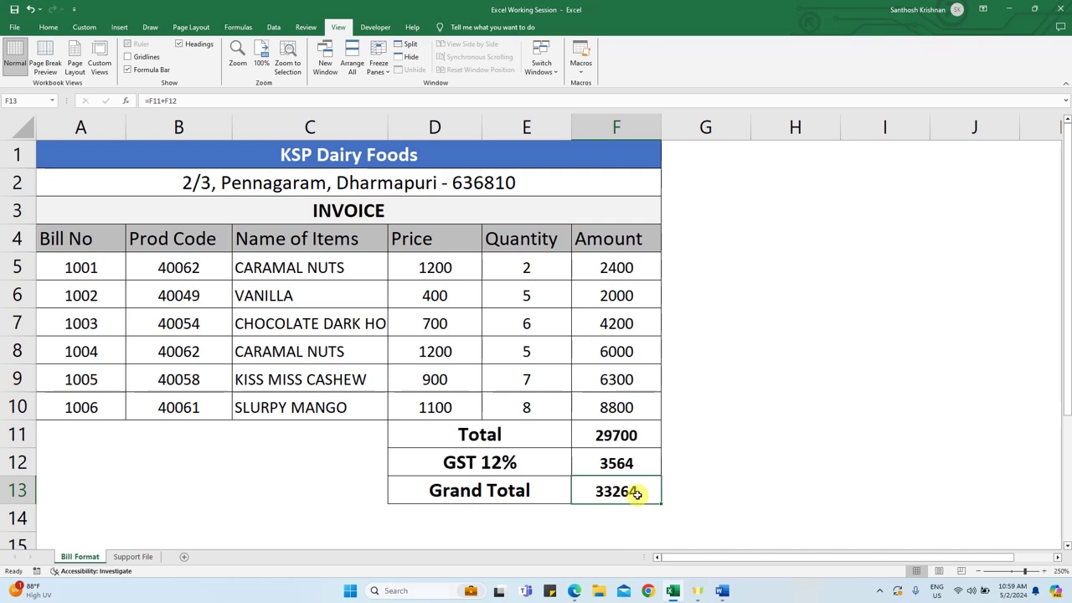
{"action": "left_click", "coordinate": [691, 436]}
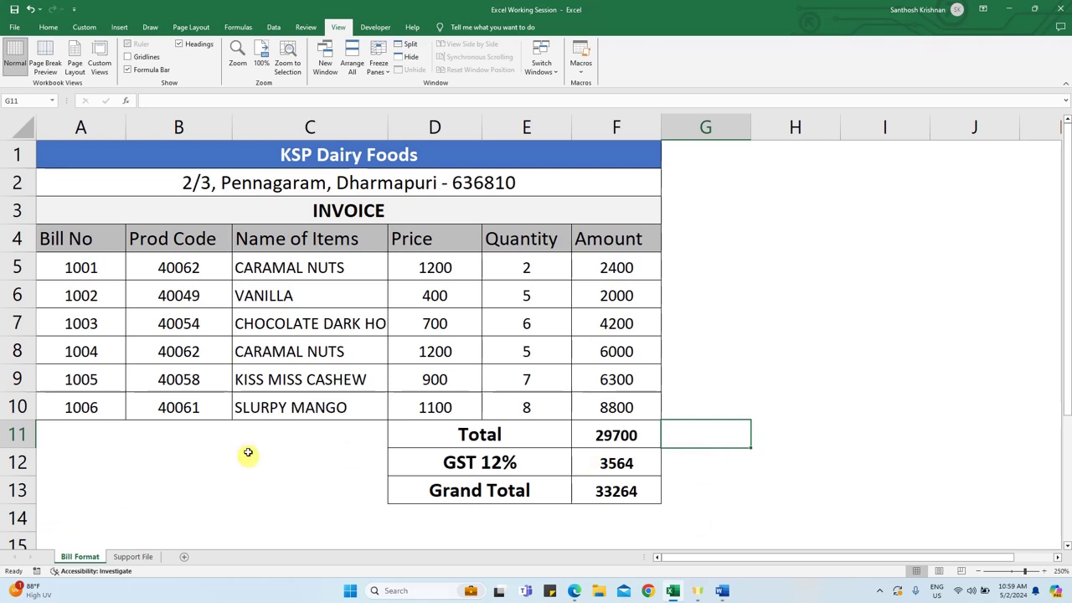
Review the product code, description and price list on the Support File sheet
{"action": "left_click", "coordinate": [131, 558]}
{"action": "left_click", "coordinate": [406, 273]}
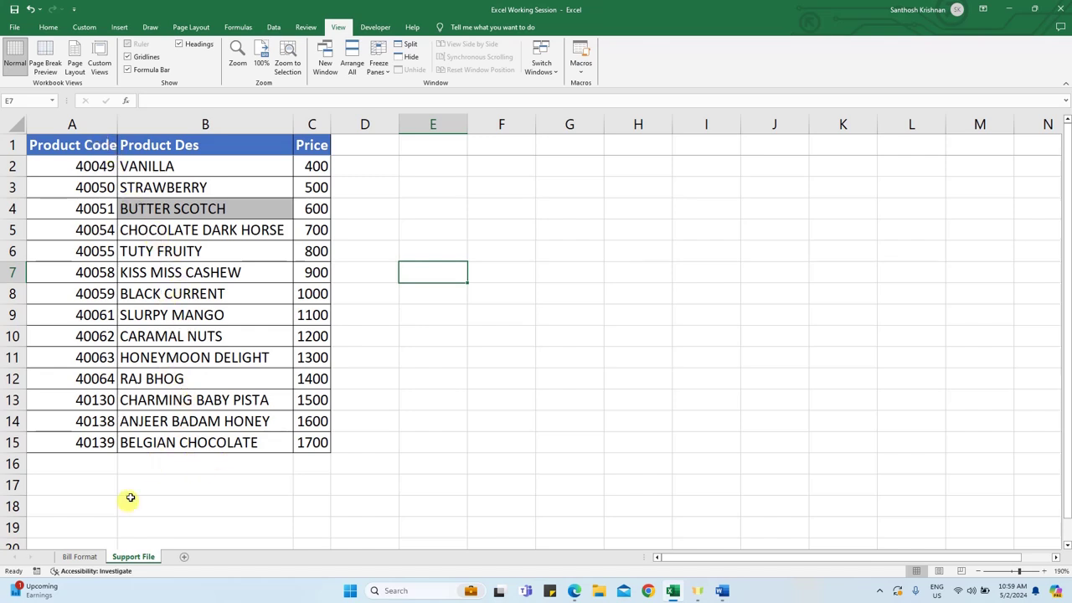
{"action": "left_click", "coordinate": [78, 557]}
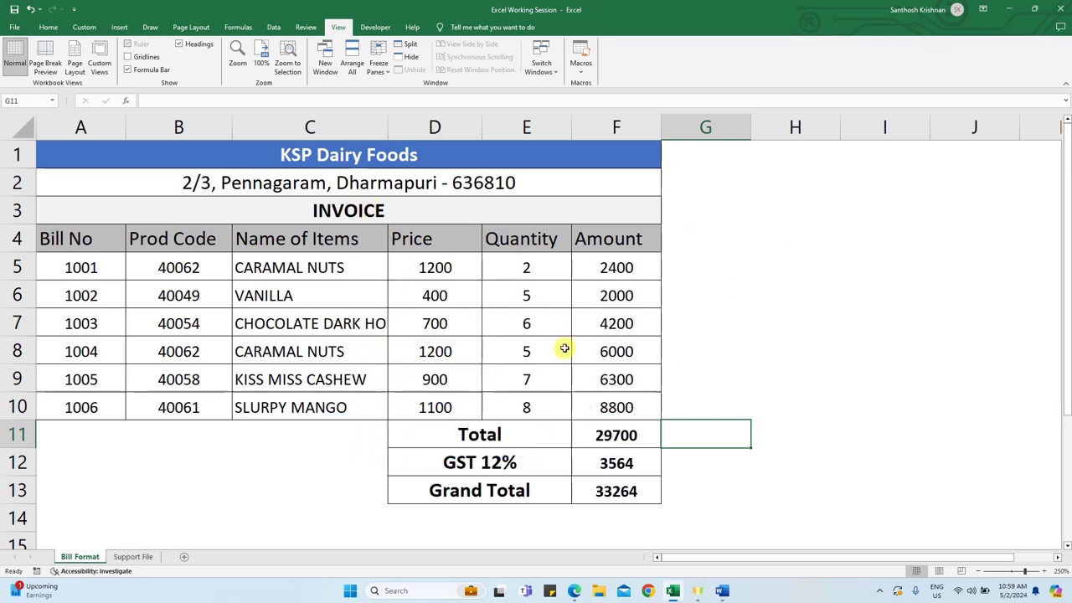
{"action": "key", "text": "alt+Tab"}
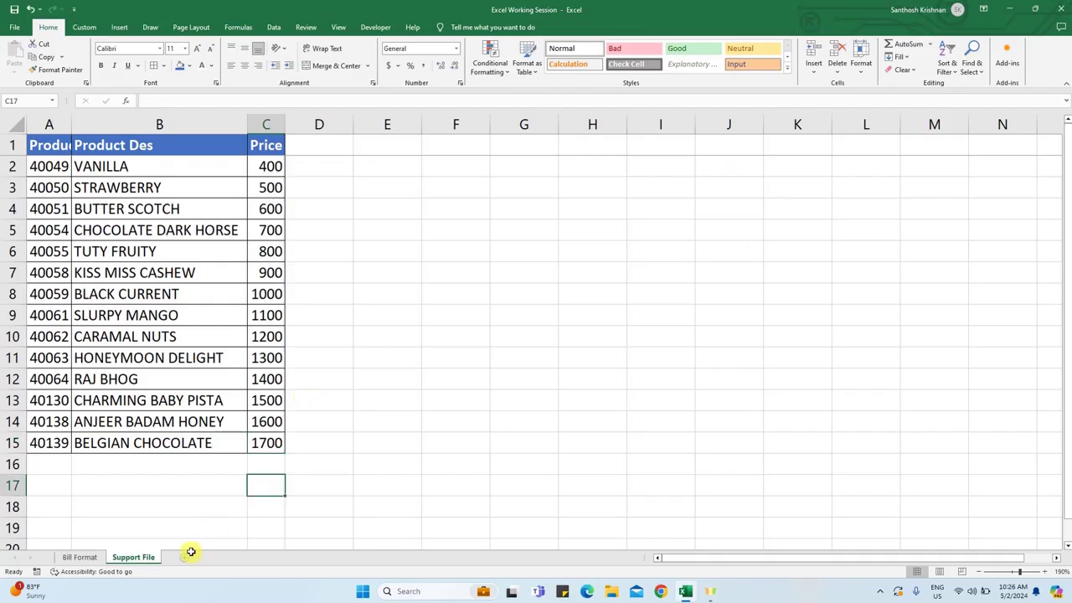
Add a new blank worksheet after Support File and set its zoom to 200%
{"action": "left_click", "coordinate": [180, 558]}
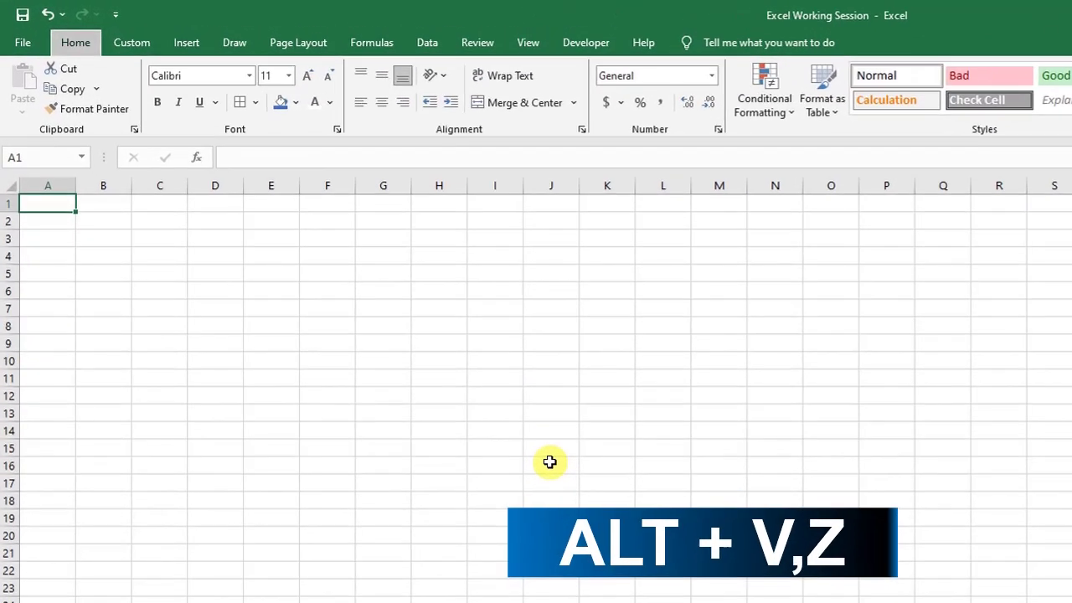
{"action": "key", "text": "alt"}
{"action": "key", "text": "v"}
{"action": "key", "text": "z"}
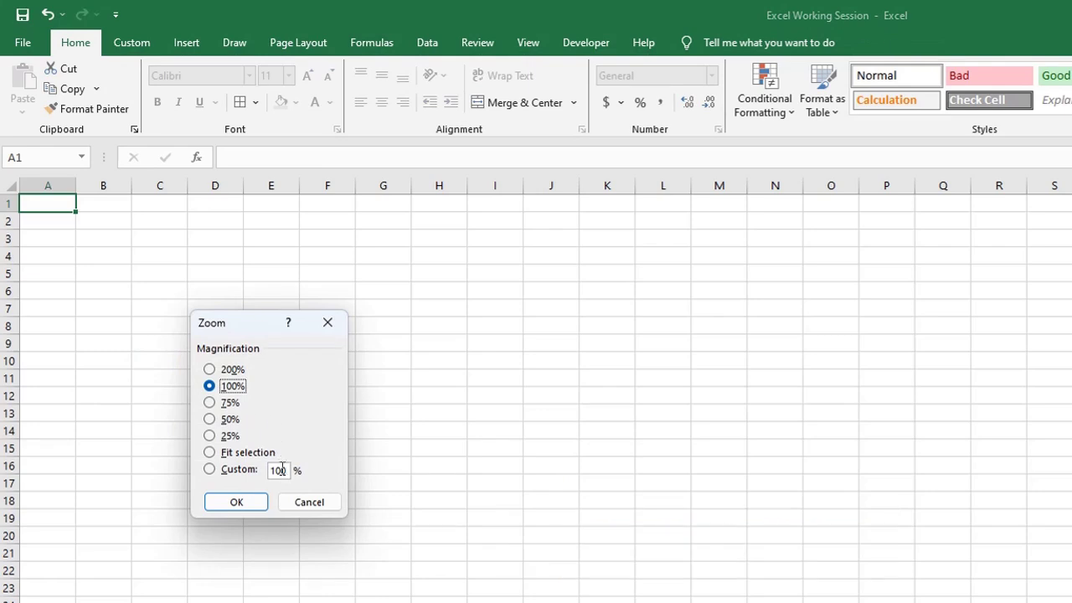
{"action": "left_click", "coordinate": [229, 370]}
{"action": "left_click", "coordinate": [237, 501]}
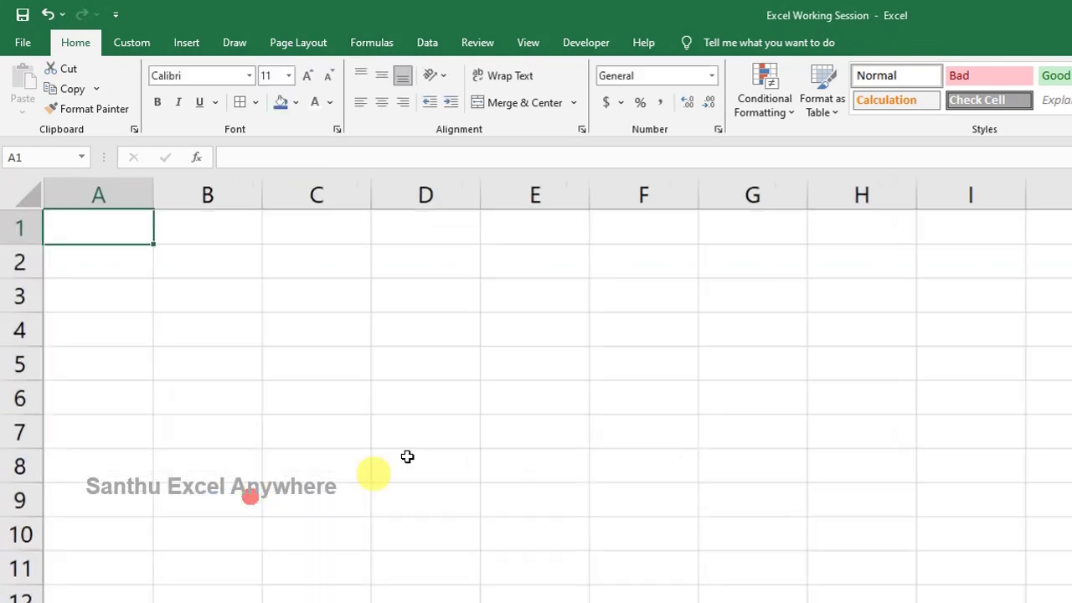
Merge and center cells A1:F1 and enter the title "KSP Dairy Foods" in them
{"action": "left_click", "coordinate": [862, 235], "text": "shift"}
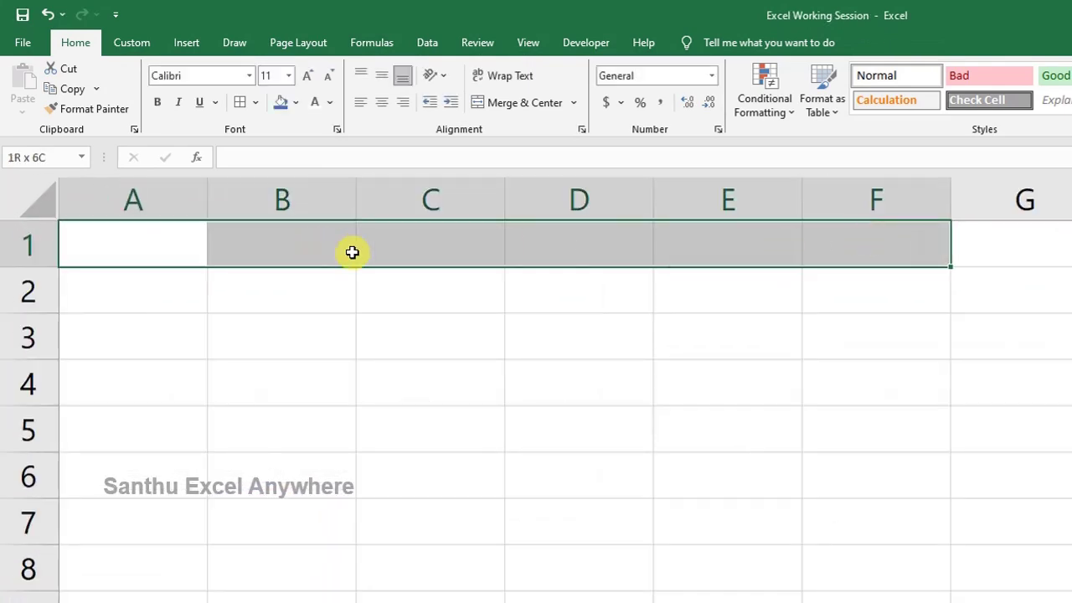
{"action": "left_click", "coordinate": [520, 102]}
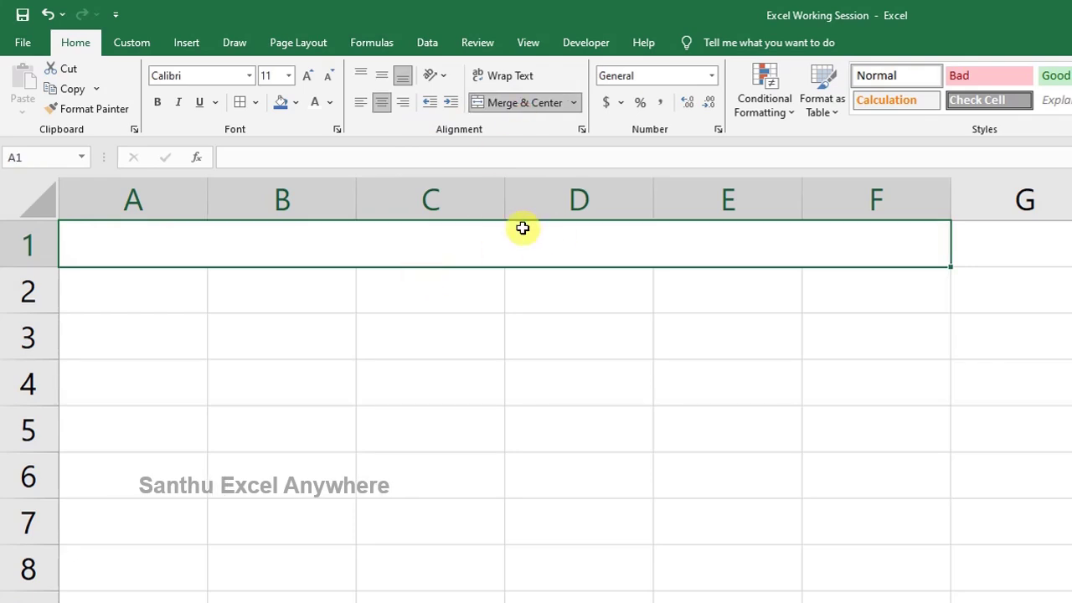
{"action": "type", "text": "KSP Dairy Foods"}
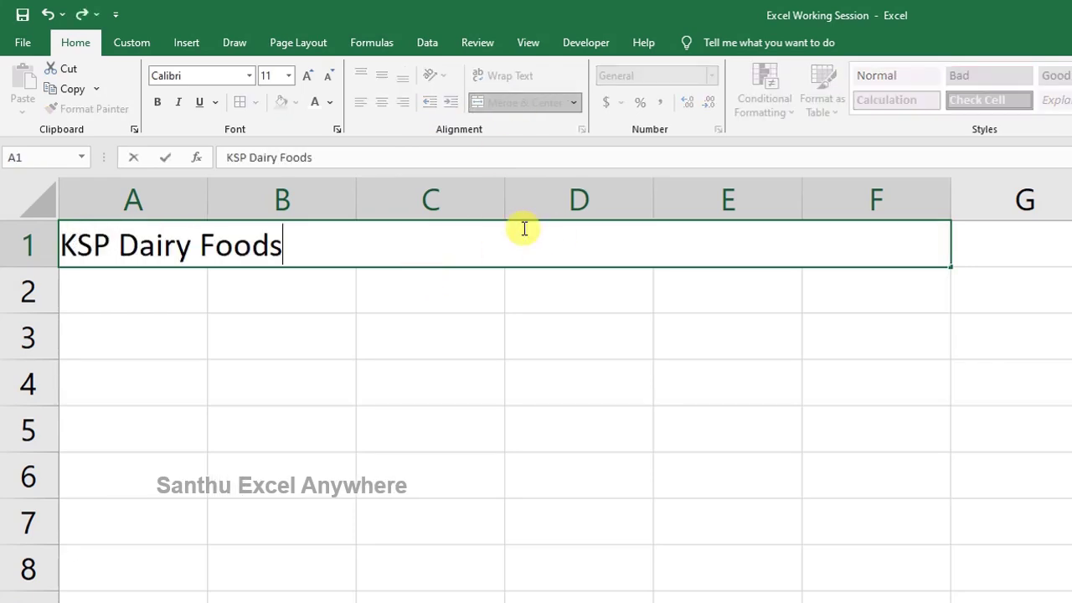
{"action": "key", "text": "Tab"}
{"action": "left_click", "coordinate": [521, 244]}
Enter the company's postal address in row 2, merged and centered across A2:F2
{"action": "left_click", "coordinate": [179, 285]}
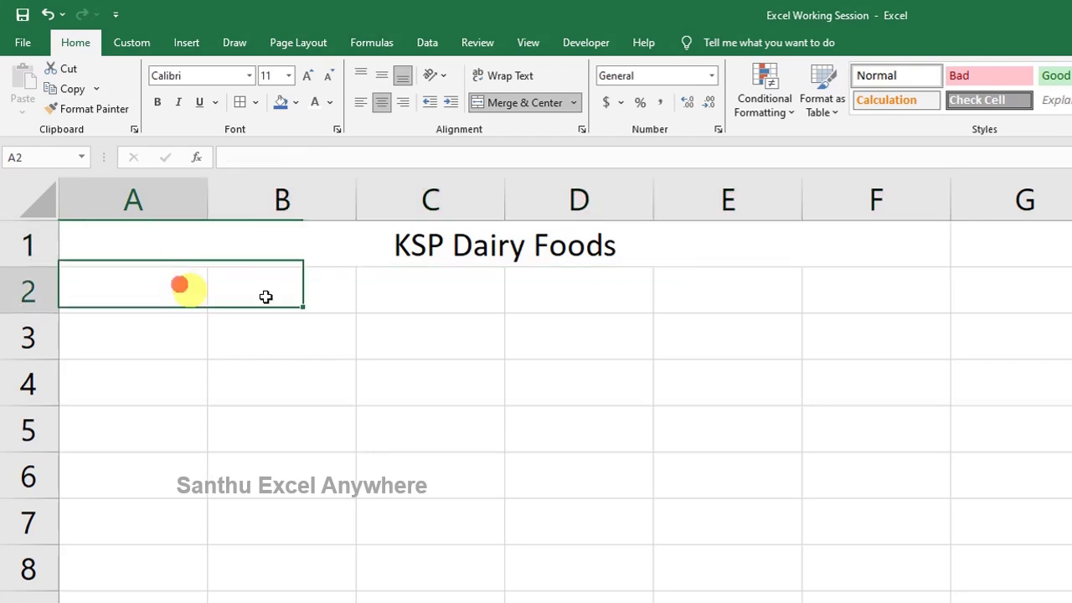
{"action": "left_click", "coordinate": [904, 292], "text": "shift"}
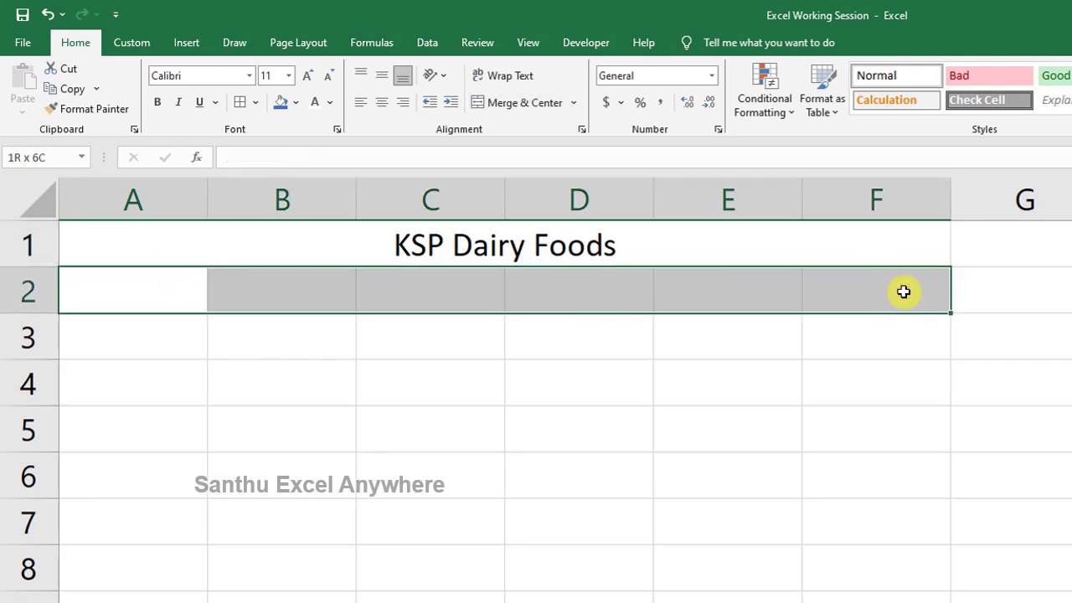
{"action": "type", "text": "2/3, Pennagaram "}
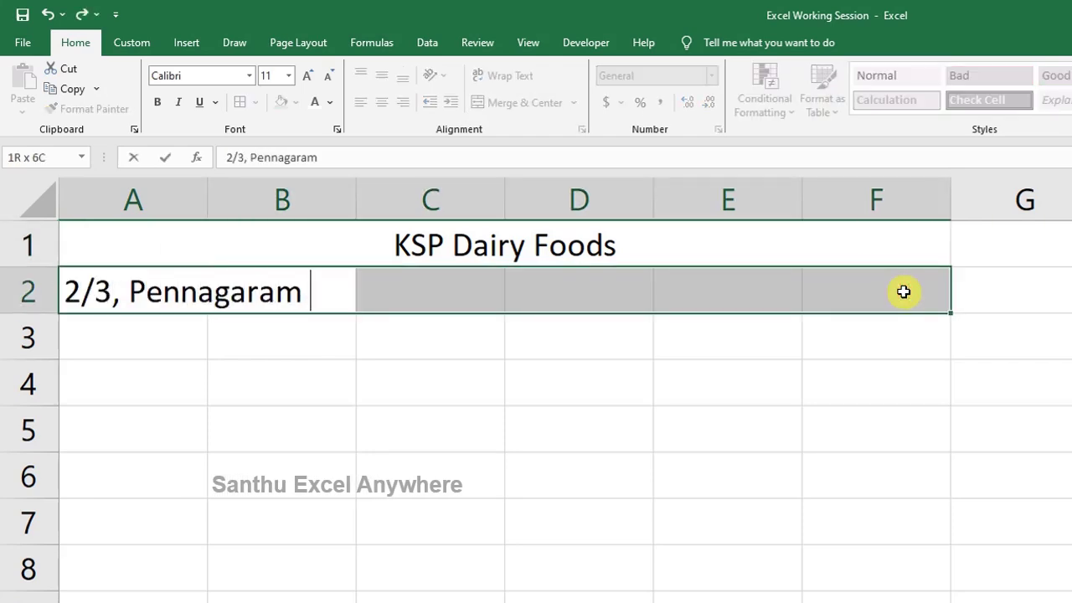
{"action": "type", "text": ", Dharmapuri - "}
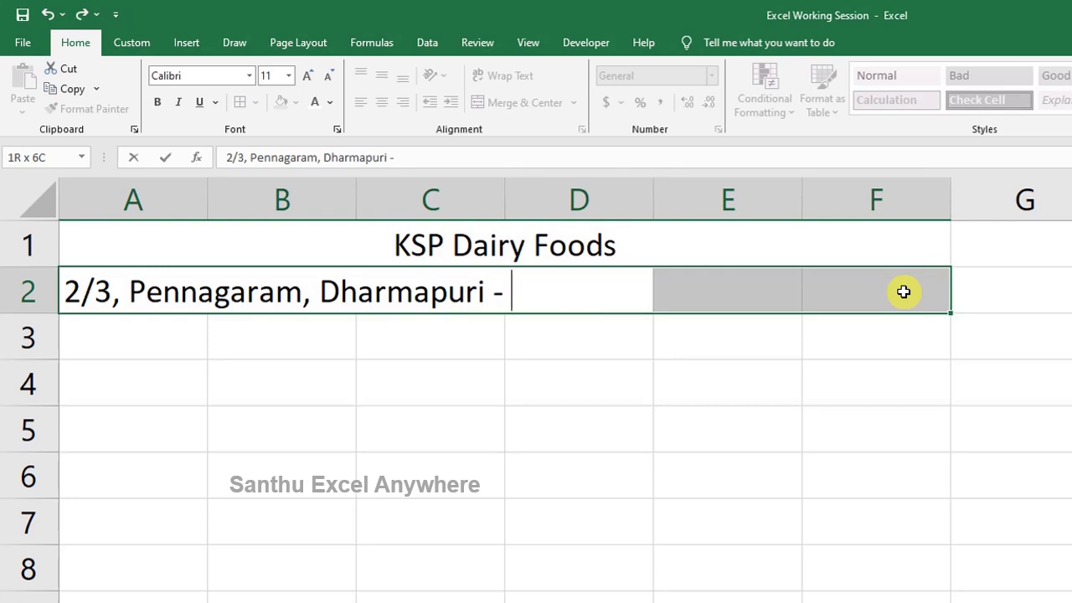
{"action": "type", "text": "636810"}
{"action": "left_click_drag", "start_coordinate": [136, 288], "coordinate": [912, 292]}
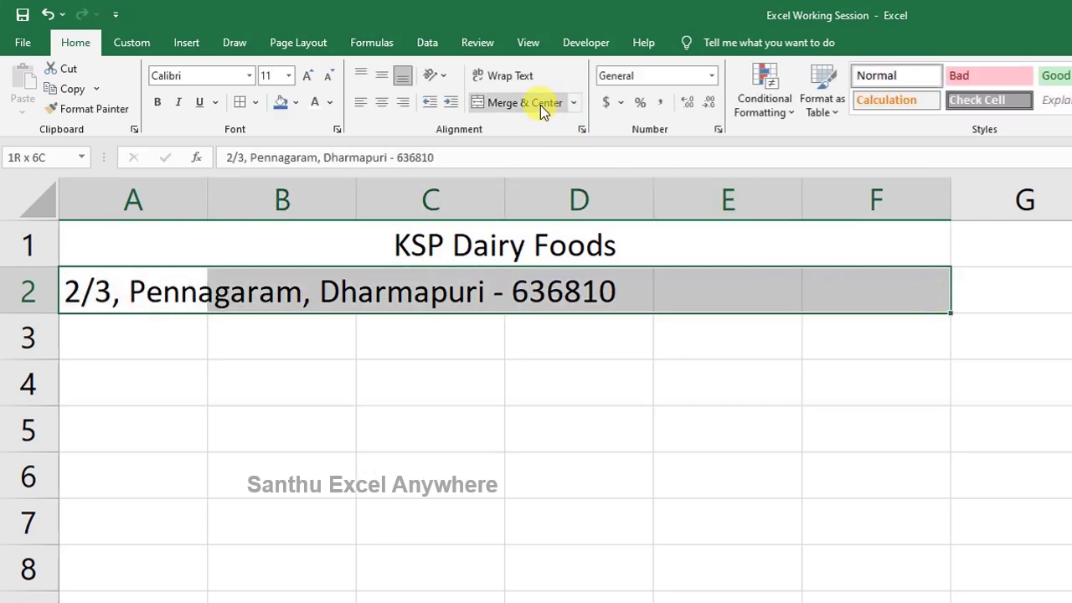
{"action": "left_click", "coordinate": [525, 102]}
Merge and center cells A3:F3 and enter "INVOICE" there in bold
{"action": "left_click_drag", "start_coordinate": [179, 328], "coordinate": [879, 330]}
{"action": "left_click", "coordinate": [525, 102]}
{"action": "double_click", "coordinate": [447, 318]}
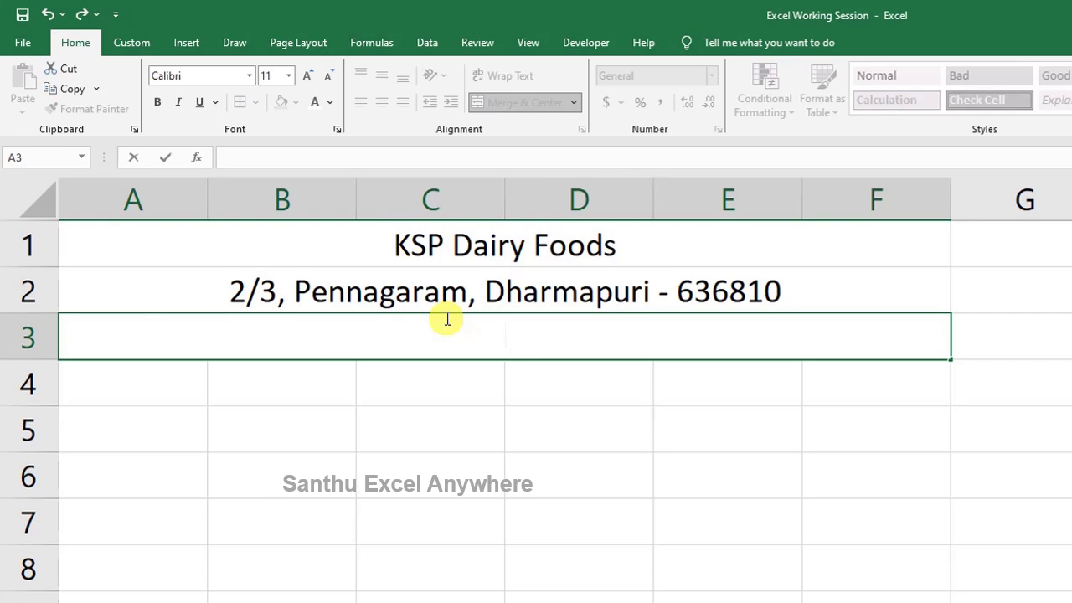
{"action": "type", "text": "INVOICE"}
{"action": "key", "text": "shift+Home"}
{"action": "key", "text": "ctrl+b"}
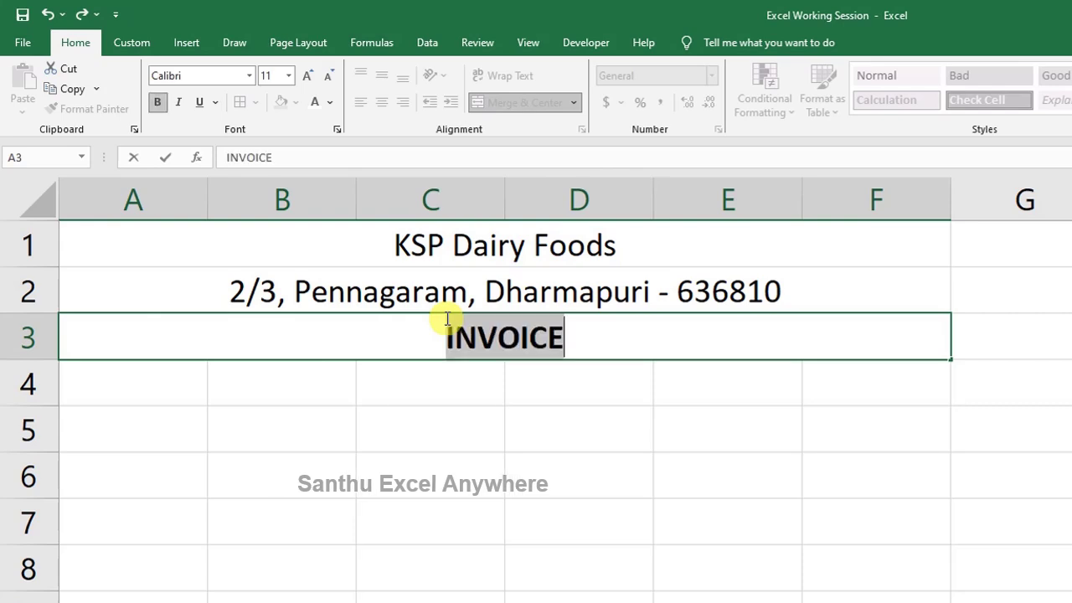
Format the company name row as bold white text on a blue fill and shade the INVOICE row light gray
{"action": "left_click", "coordinate": [475, 242]}
{"action": "key", "text": "ctrl+b"}
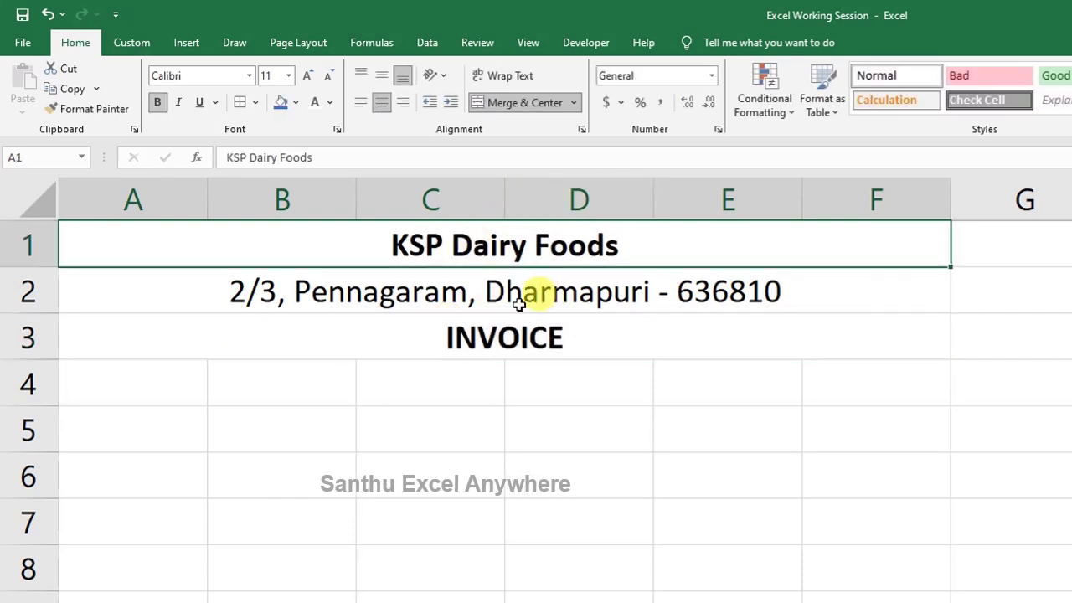
{"action": "left_click", "coordinate": [282, 103]}
{"action": "key", "text": "Down"}
{"action": "key", "text": "Down"}
{"action": "left_click", "coordinate": [295, 102]}
{"action": "left_click", "coordinate": [279, 161]}
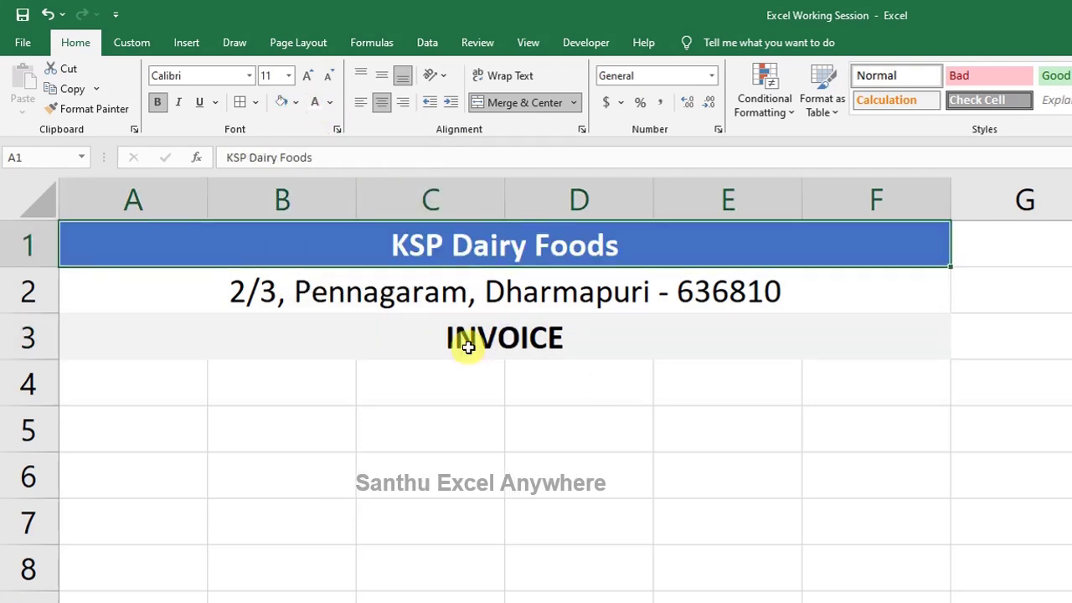
Apply all borders plus a thick outside border to the heading block A1:F3
{"action": "left_click", "coordinate": [330, 242]}
{"action": "left_click", "coordinate": [903, 341], "text": "shift"}
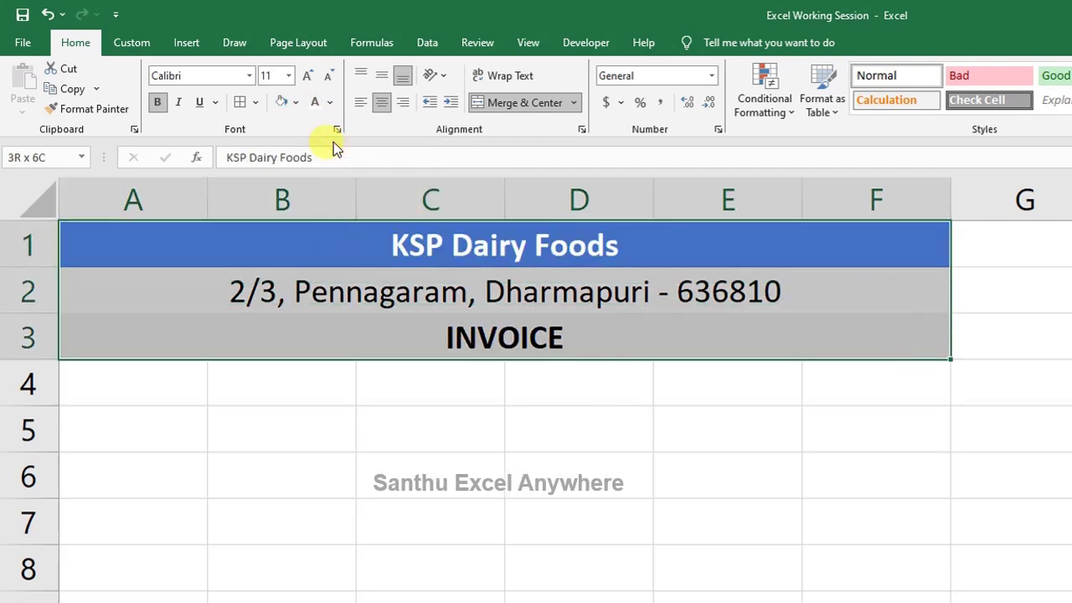
{"action": "left_click", "coordinate": [240, 102]}
{"action": "left_click", "coordinate": [255, 102]}
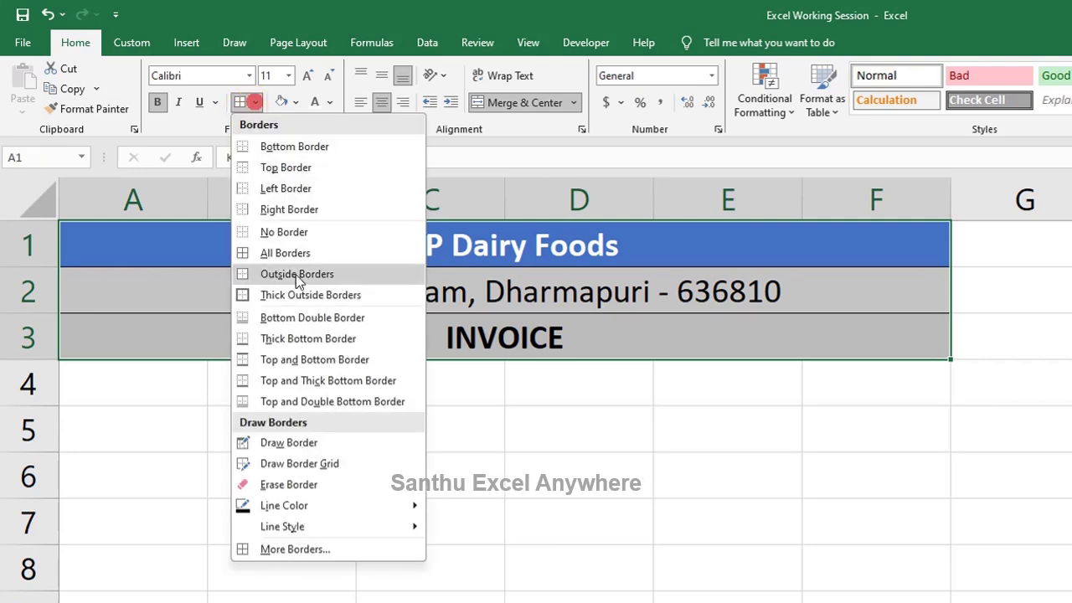
{"action": "left_click", "coordinate": [282, 290]}
{"action": "left_click", "coordinate": [442, 436]}
Enter the column headings "Bill No", "Prod Code" and "Name of Items" in cells A4, B4 and C4
{"action": "left_click", "coordinate": [163, 390]}
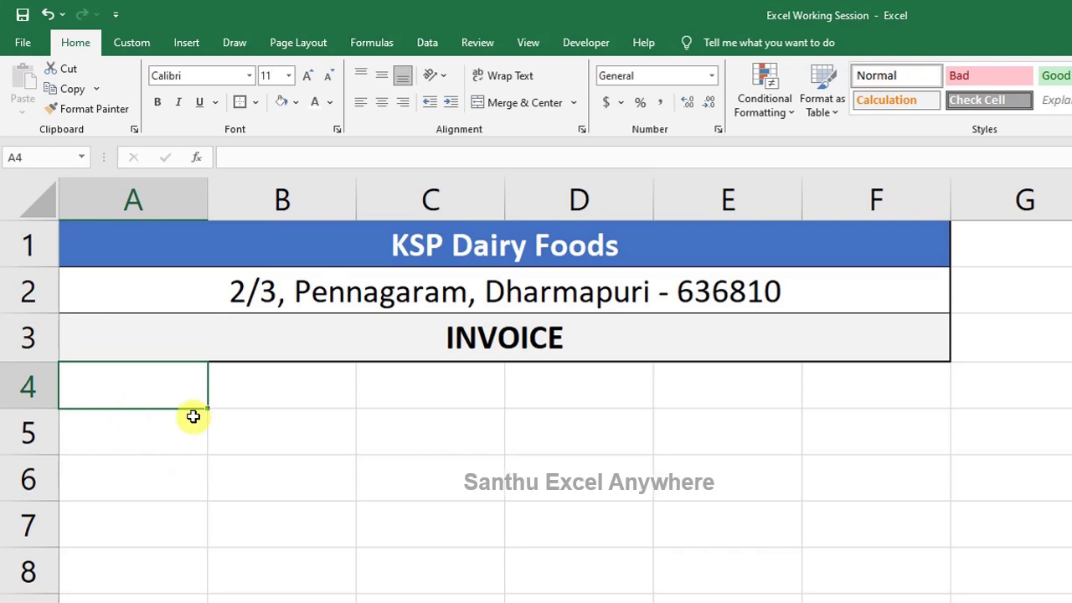
{"action": "type", "text": "Bill No"}
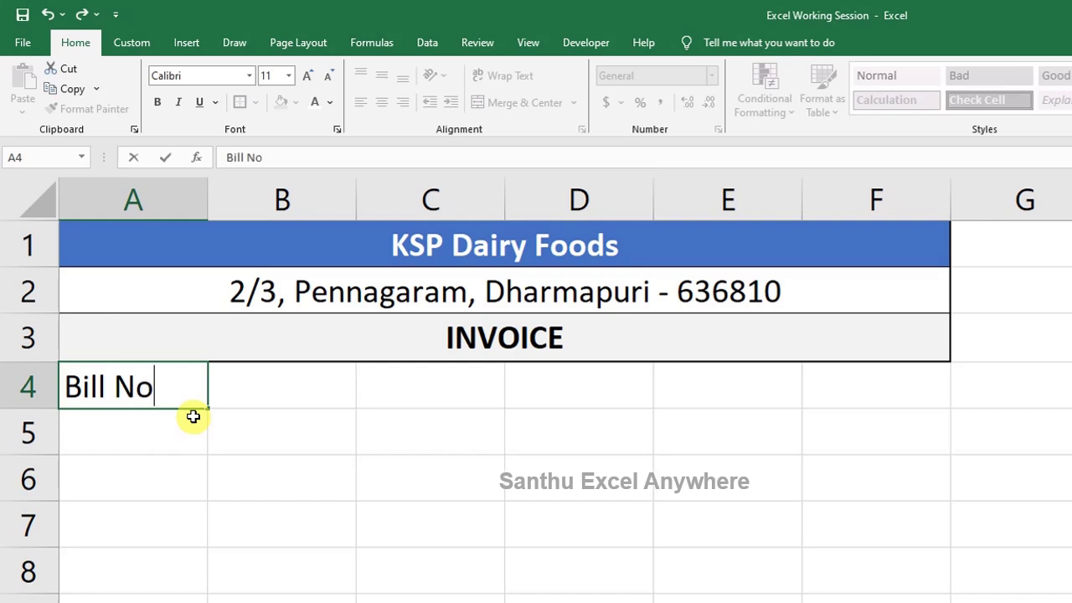
{"action": "key", "text": "Tab"}
{"action": "type", "text": "P"}
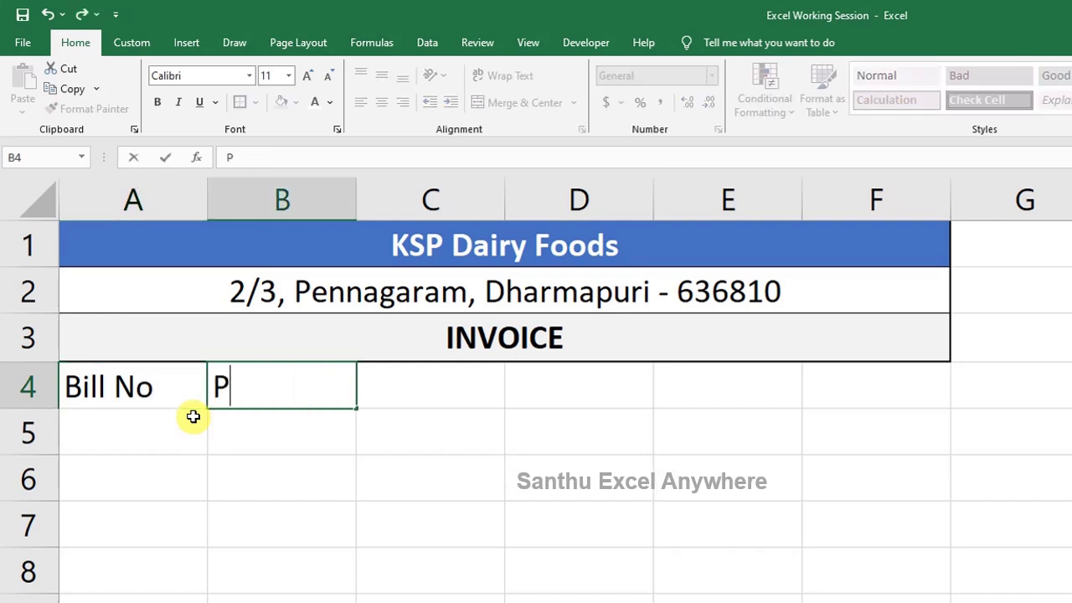
{"action": "type", "text": "rod Code"}
{"action": "key", "text": "Tab"}
{"action": "type", "text": "No"}
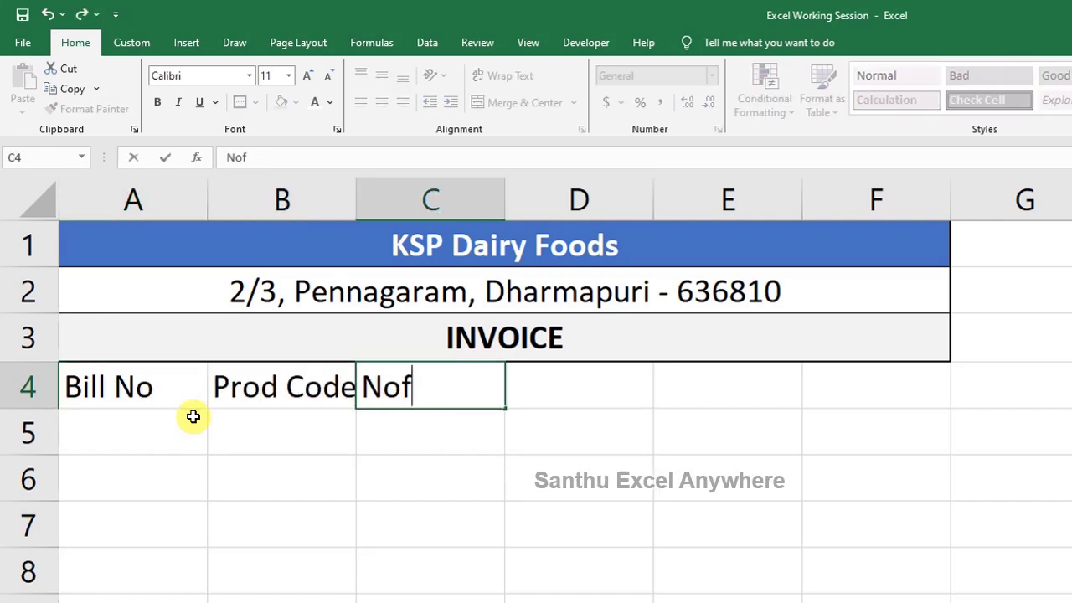
{"action": "type", "text": "me of Items"}
{"action": "key", "text": "Tab"}
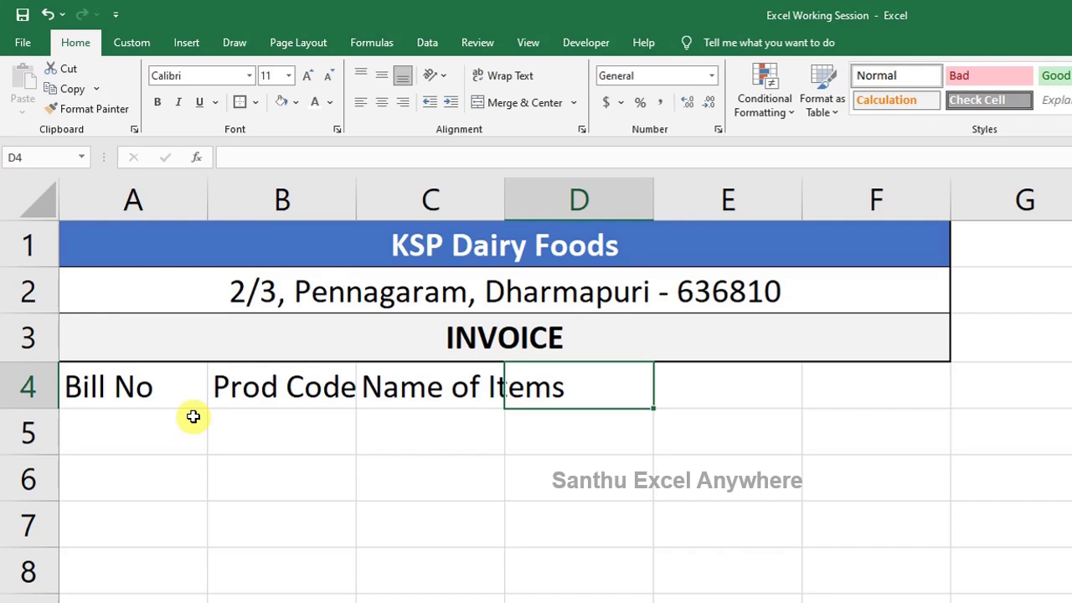
Enter the remaining column headings "Price", "Quantity" and "Amount" in cells D4, E4 and F4
{"action": "type", "text": "Price"}
{"action": "key", "text": "Tab"}
{"action": "type", "text": "Q"}
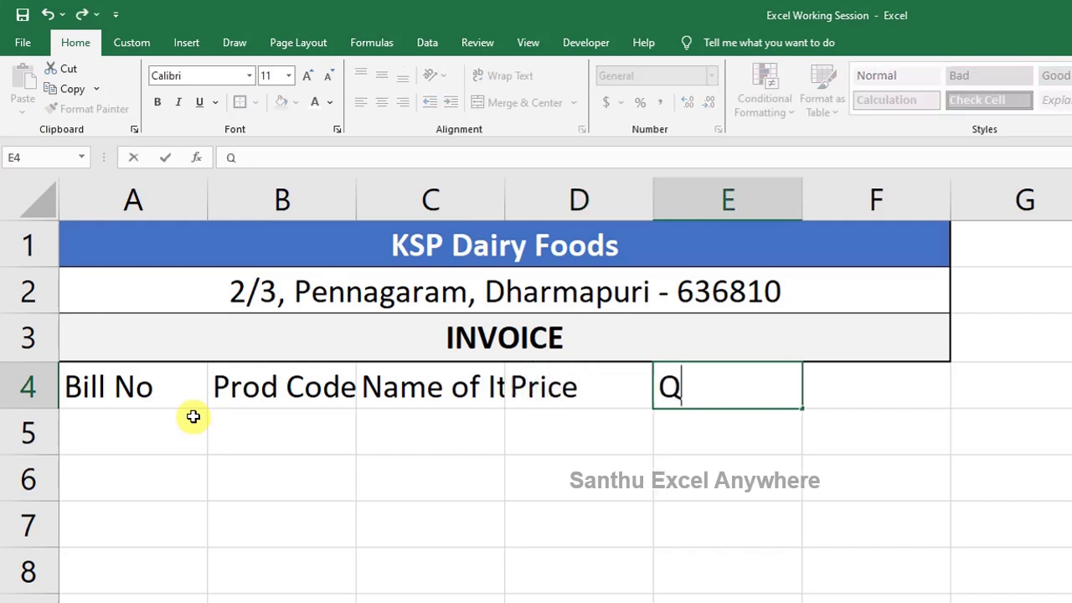
{"action": "type", "text": "uantity"}
{"action": "key", "text": "Tab"}
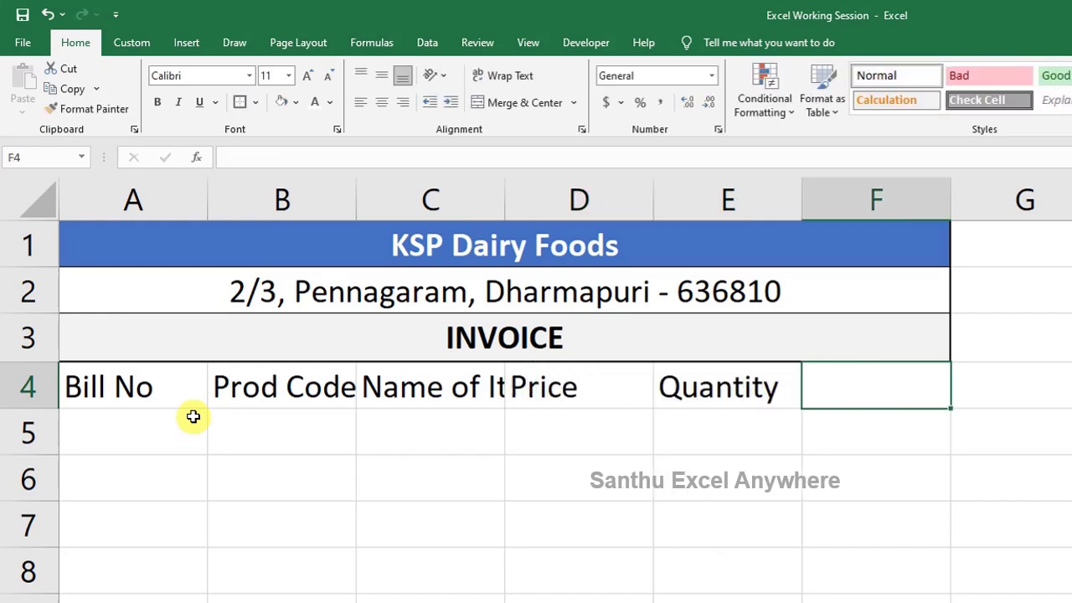
{"action": "type", "text": "Amount"}
{"action": "key", "text": "Return"}
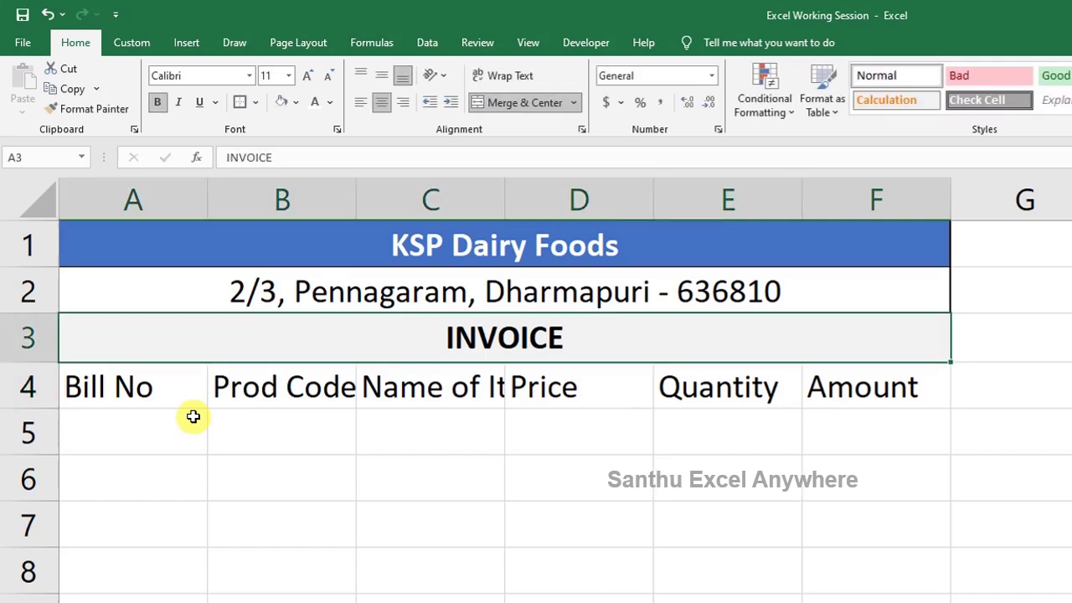
Shade the heading row A4:F4 gray and apply all borders to it
{"action": "key", "text": "shift+Home"}
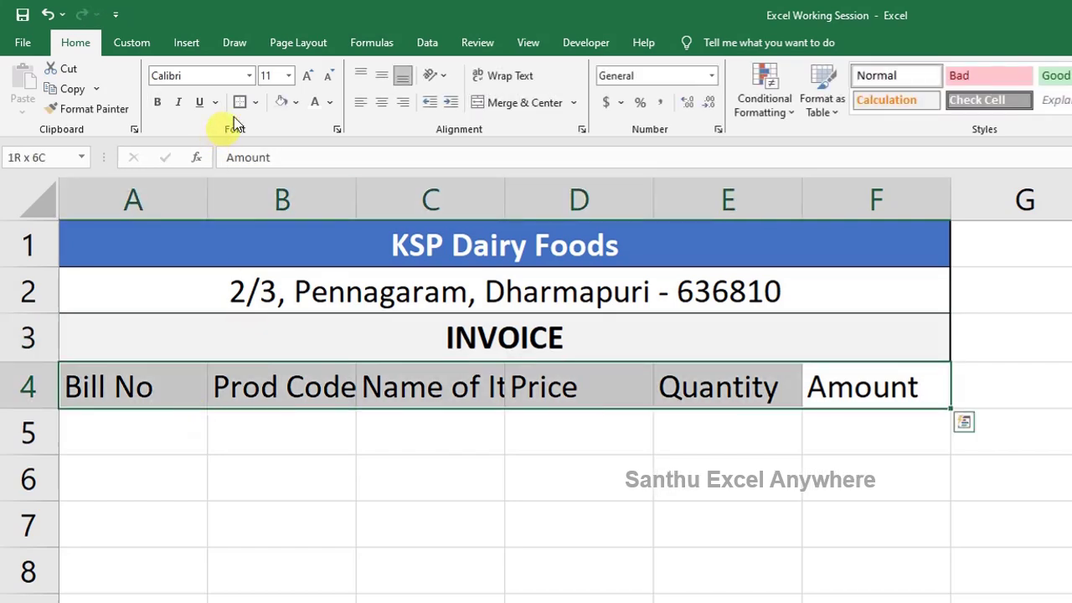
{"action": "left_click", "coordinate": [294, 102]}
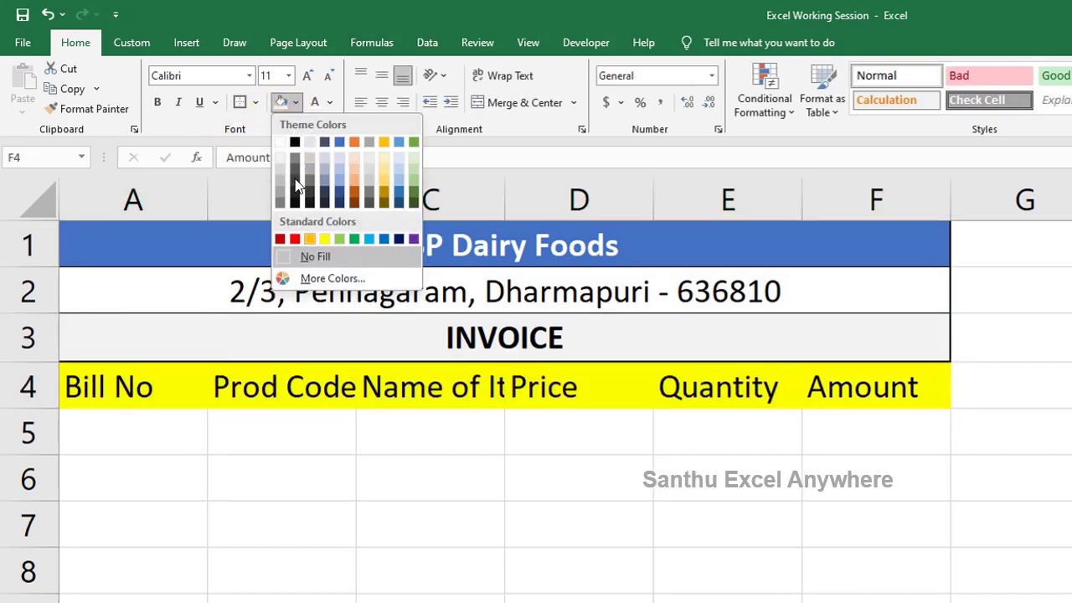
{"action": "left_click", "coordinate": [334, 131]}
Widen columns B and C so their headings fit fully, and make column D slightly wider
{"action": "left_click", "coordinate": [280, 199]}
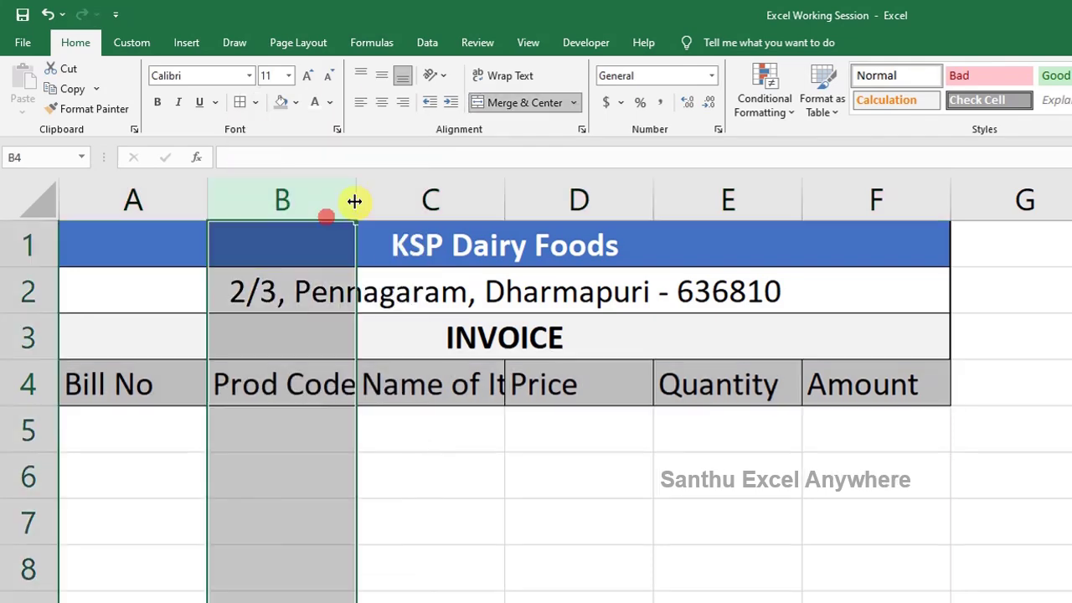
{"action": "left_click_drag", "start_coordinate": [356, 199], "coordinate": [382, 199]}
{"action": "left_click_drag", "start_coordinate": [533, 199], "coordinate": [582, 198]}
{"action": "left_click_drag", "start_coordinate": [727, 199], "coordinate": [730, 195]}
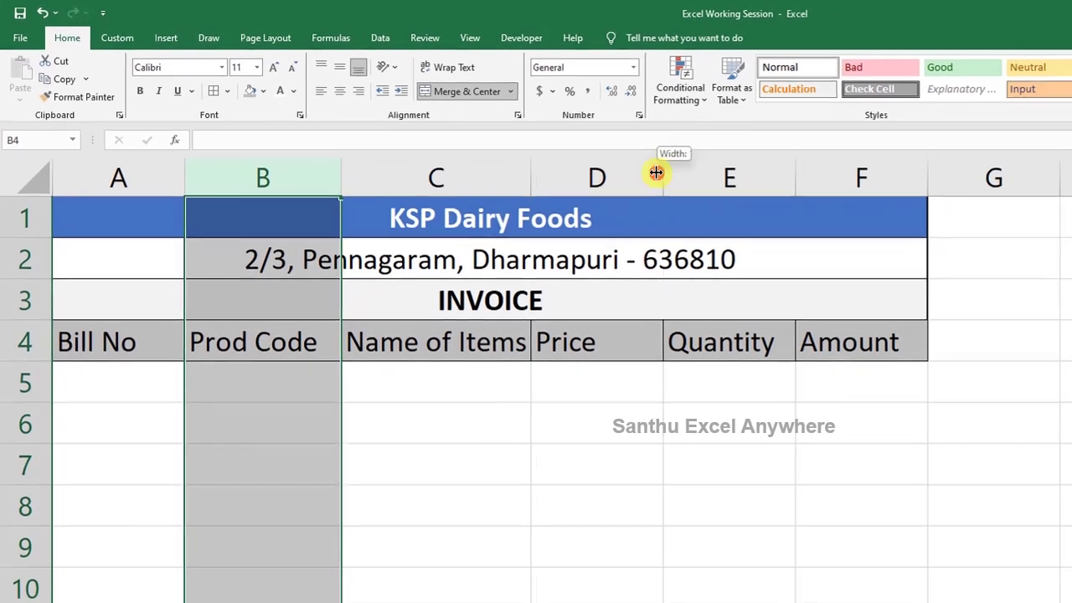
{"action": "left_click_drag", "start_coordinate": [656, 172], "coordinate": [662, 172]}
Enter the bill number 1001 in cell A5 and select the product code cell B5
{"action": "left_click", "coordinate": [118, 383]}
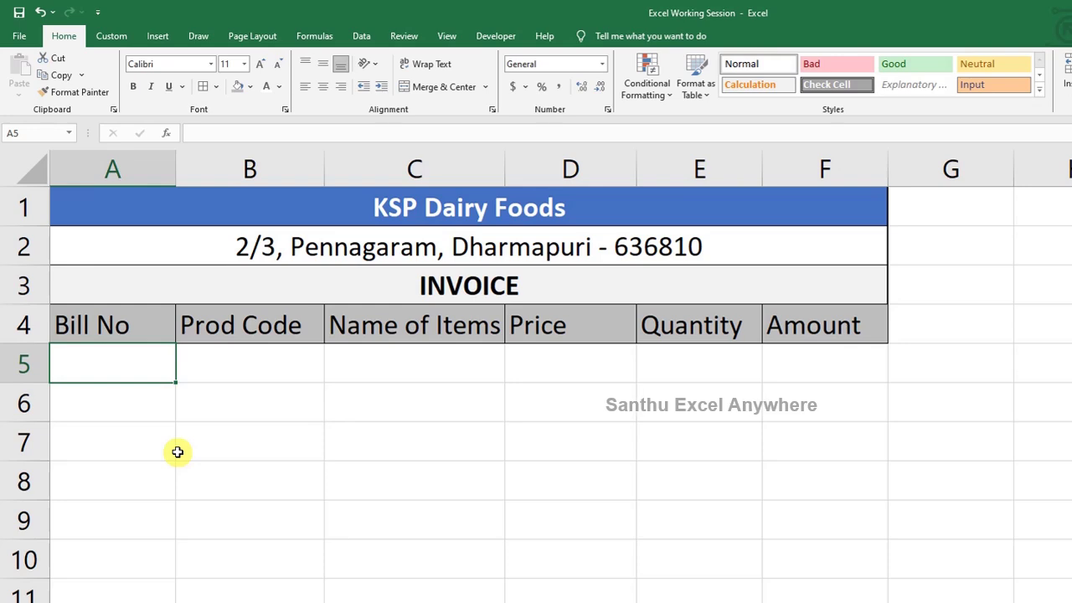
{"action": "type", "text": "1001"}
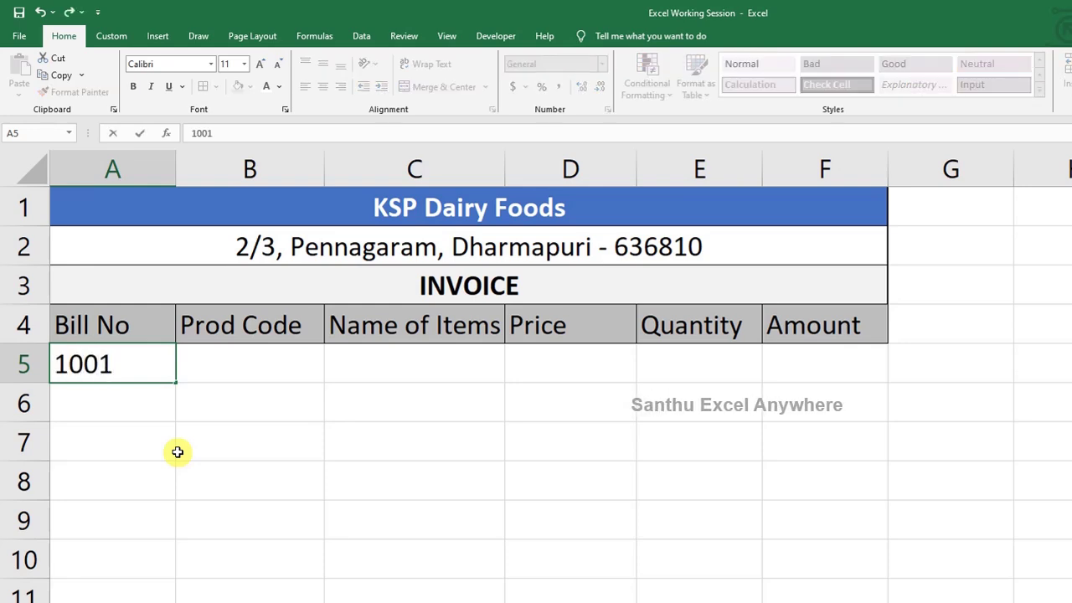
{"action": "key", "text": "Tab"}
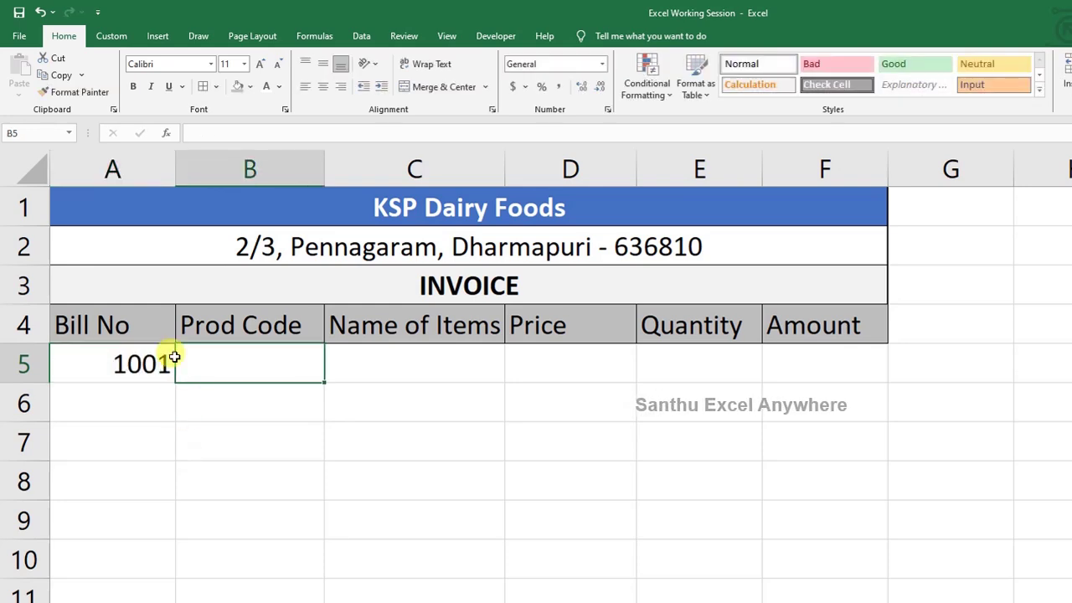
{"action": "left_click", "coordinate": [142, 363]}
{"action": "left_click", "coordinate": [263, 358]}
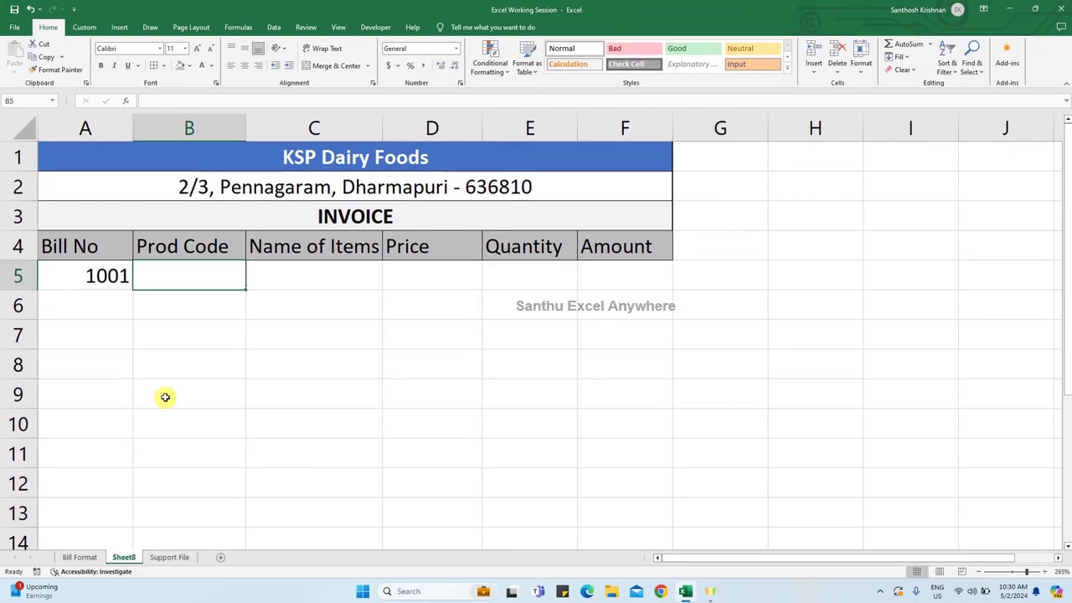
Widen the Product Code column on the Support File sheet to fit its heading, and return to Sheet8
{"action": "left_click", "coordinate": [169, 557]}
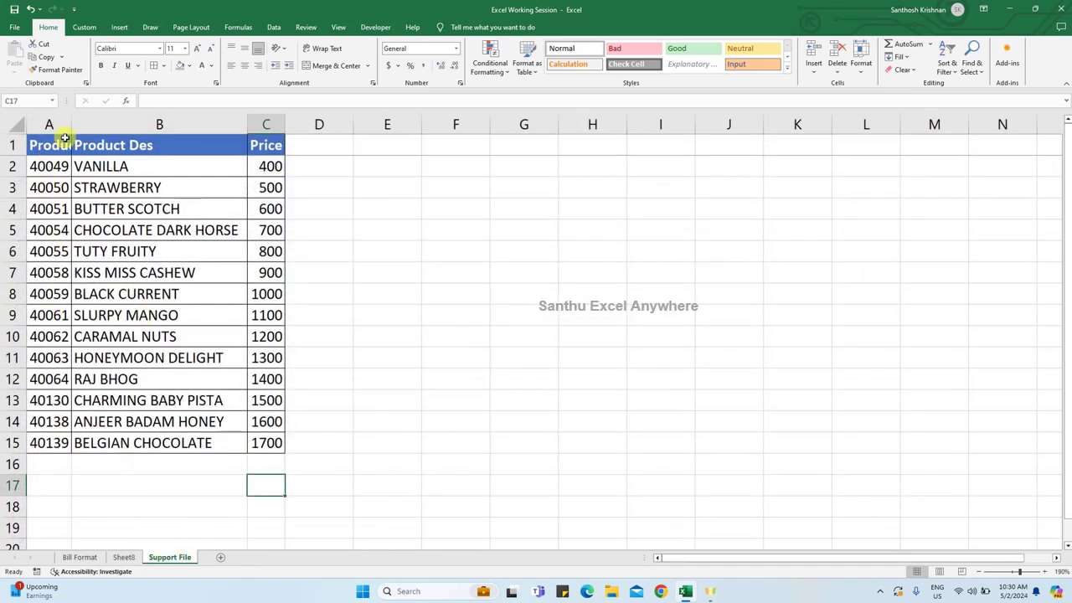
{"action": "left_click_drag", "start_coordinate": [71, 124], "coordinate": [118, 117]}
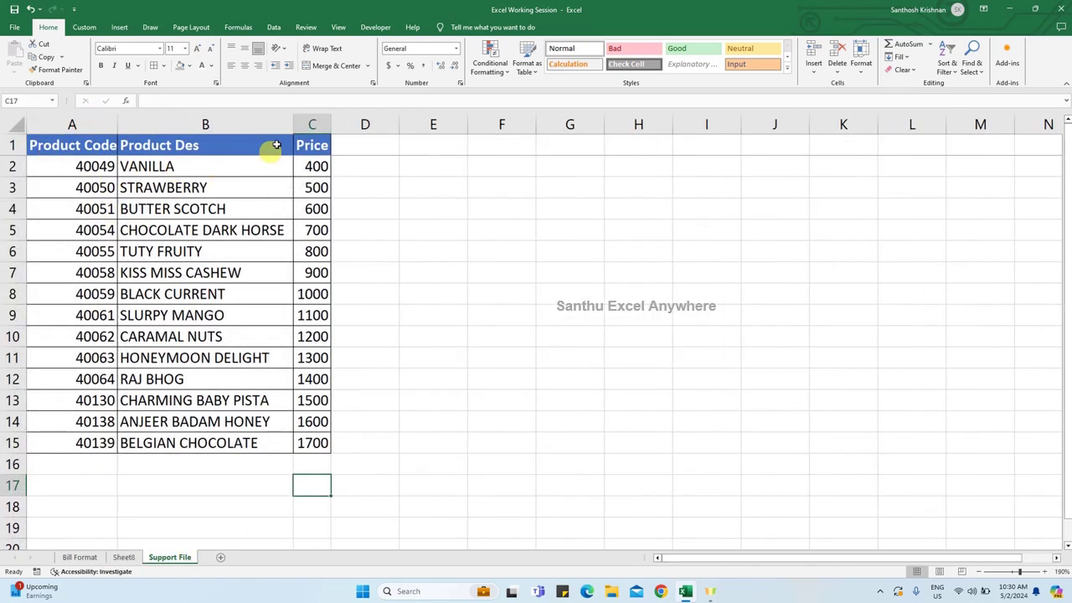
{"action": "left_click", "coordinate": [124, 557]}
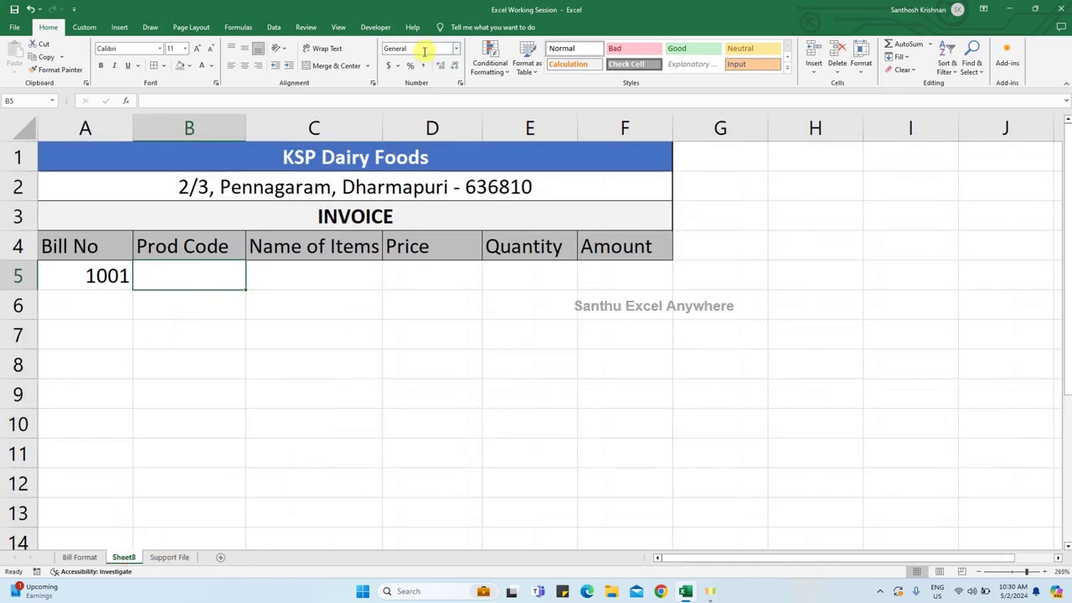
Open data validation for cell B5 and set the allowed values to List
{"action": "left_click", "coordinate": [275, 28]}
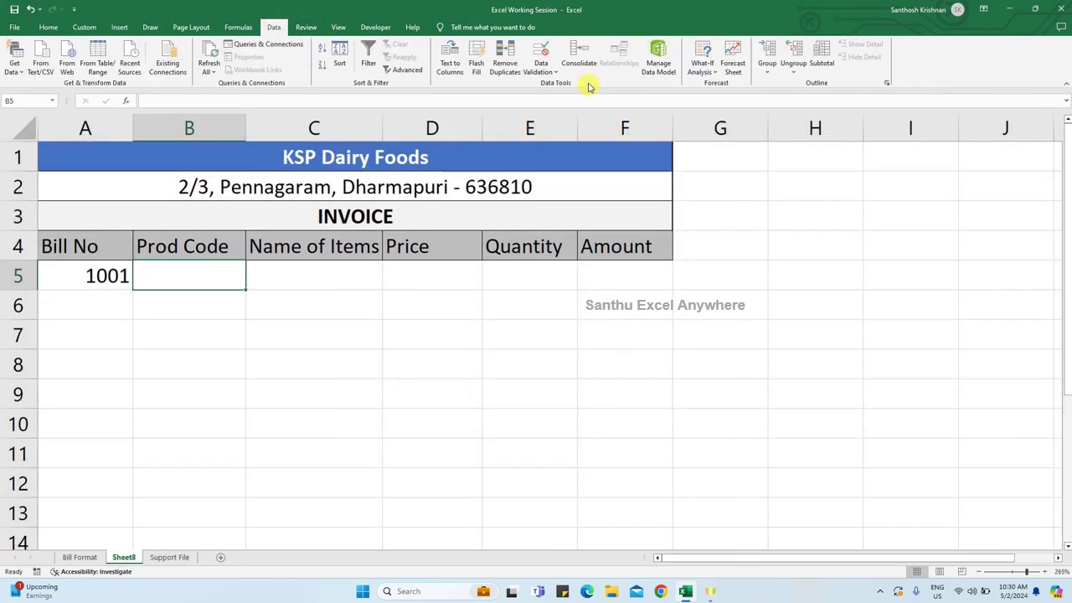
{"action": "left_click", "coordinate": [543, 72]}
{"action": "left_click", "coordinate": [566, 85]}
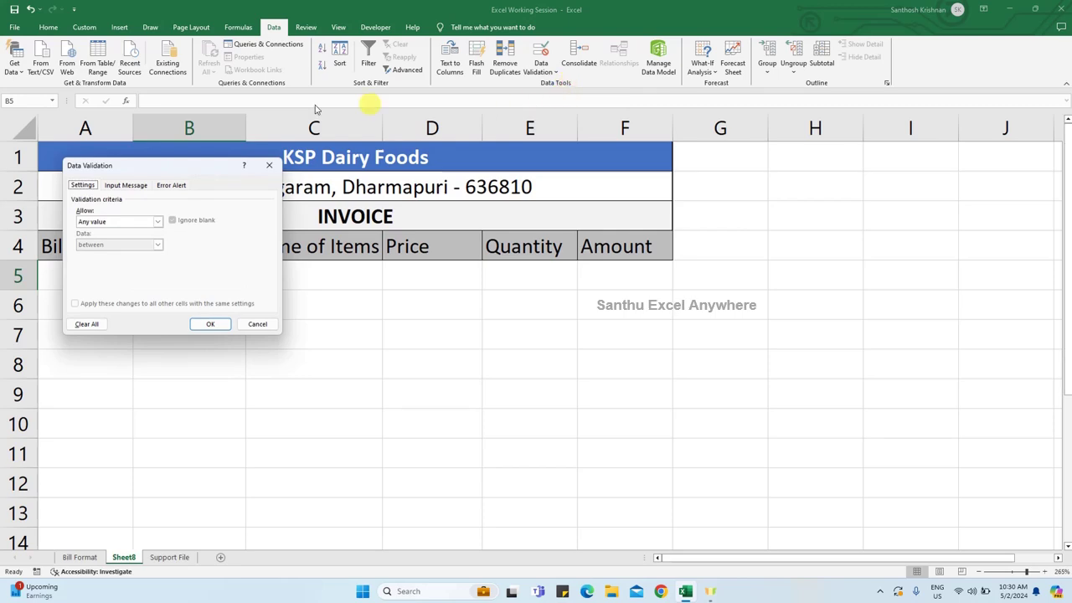
{"action": "left_click_drag", "start_coordinate": [173, 165], "coordinate": [490, 275]}
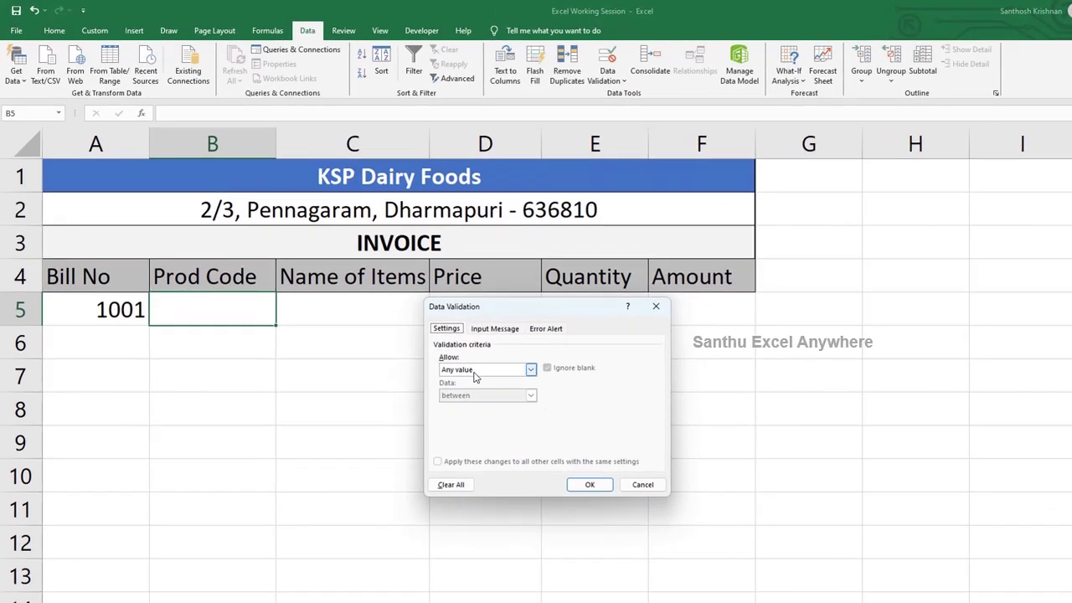
{"action": "left_click", "coordinate": [417, 331]}
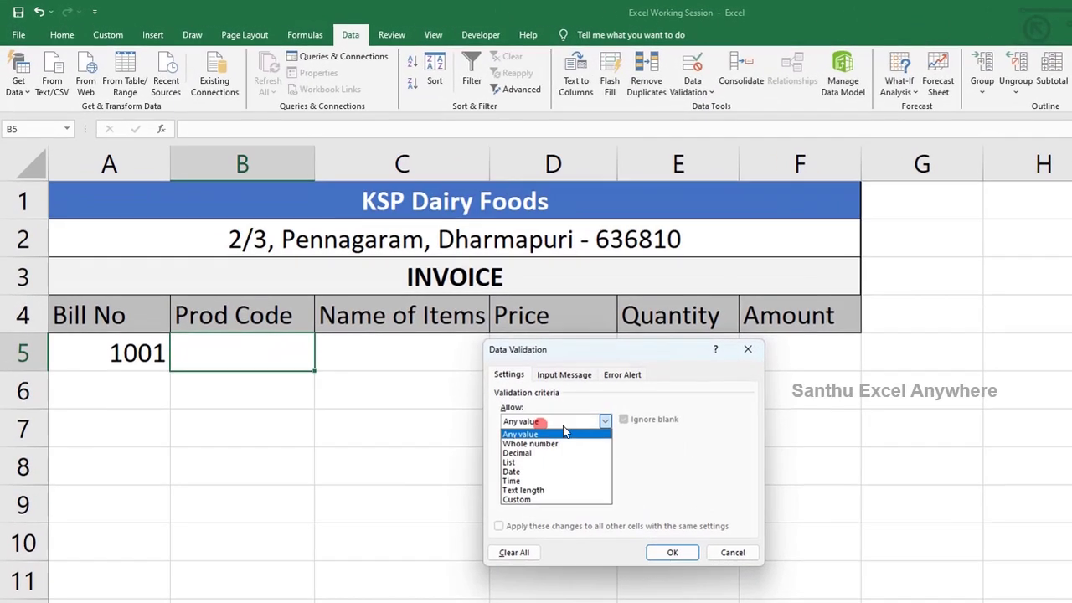
{"action": "left_click", "coordinate": [540, 466]}
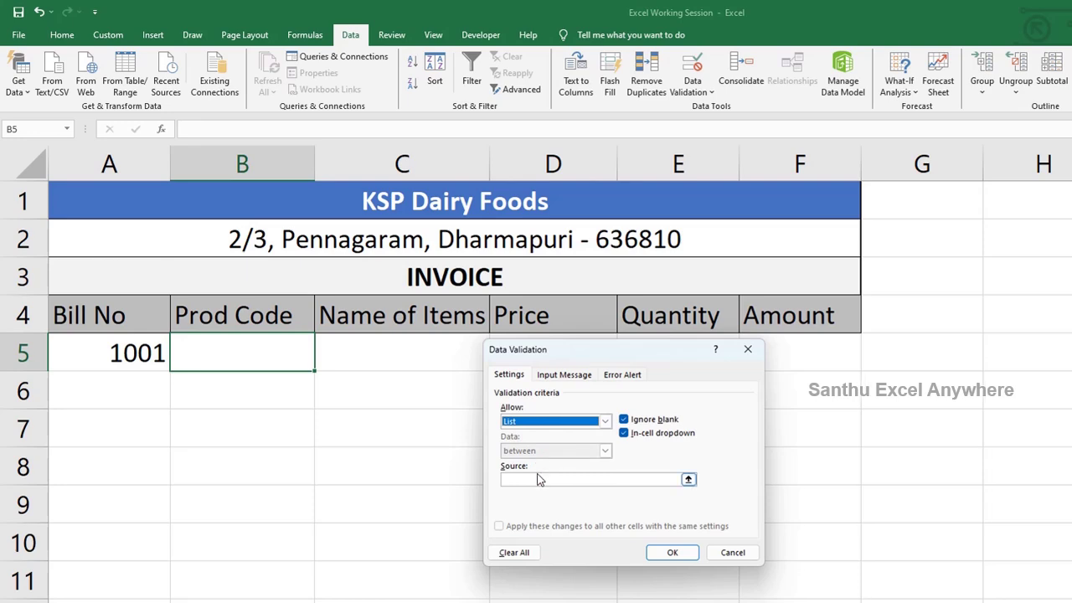
Set the list source to the product codes in 'Support File'!$A$2:$A$15 and apply the validation rule
{"action": "left_click", "coordinate": [538, 478]}
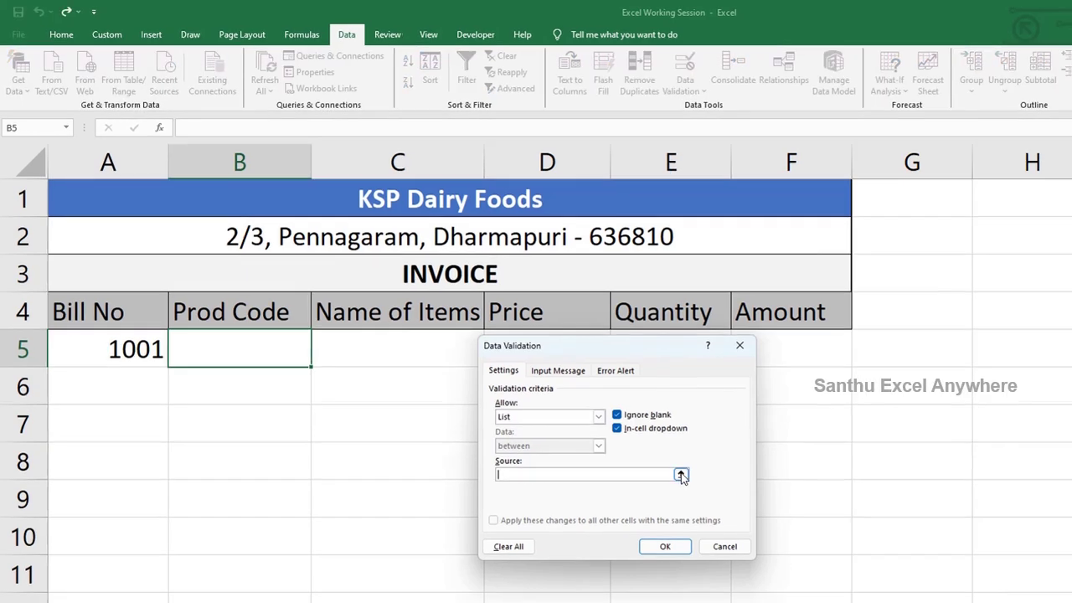
{"action": "left_click", "coordinate": [688, 479]}
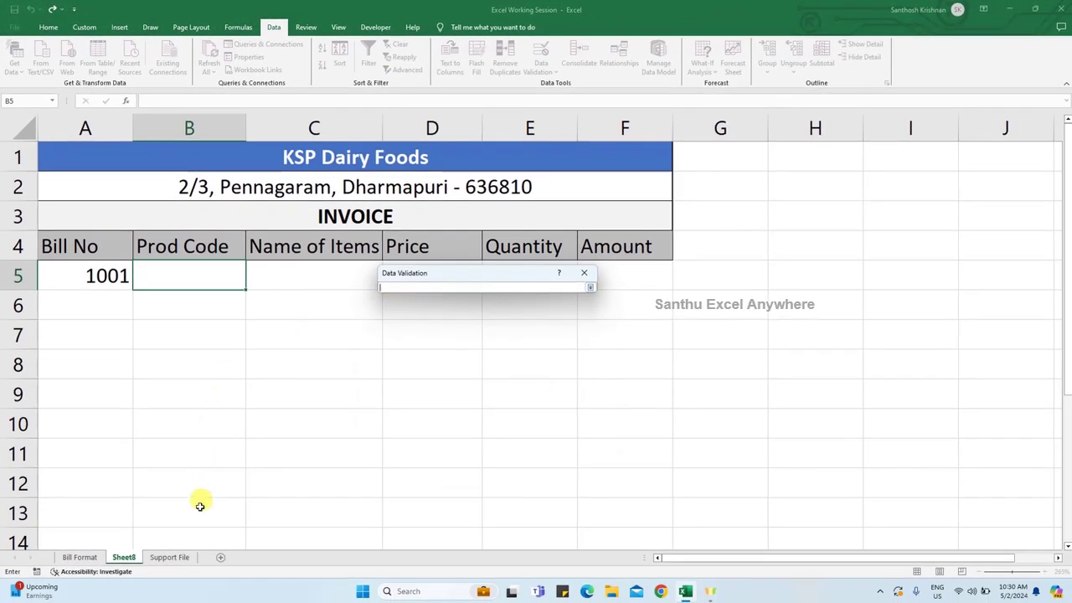
{"action": "left_click", "coordinate": [170, 557]}
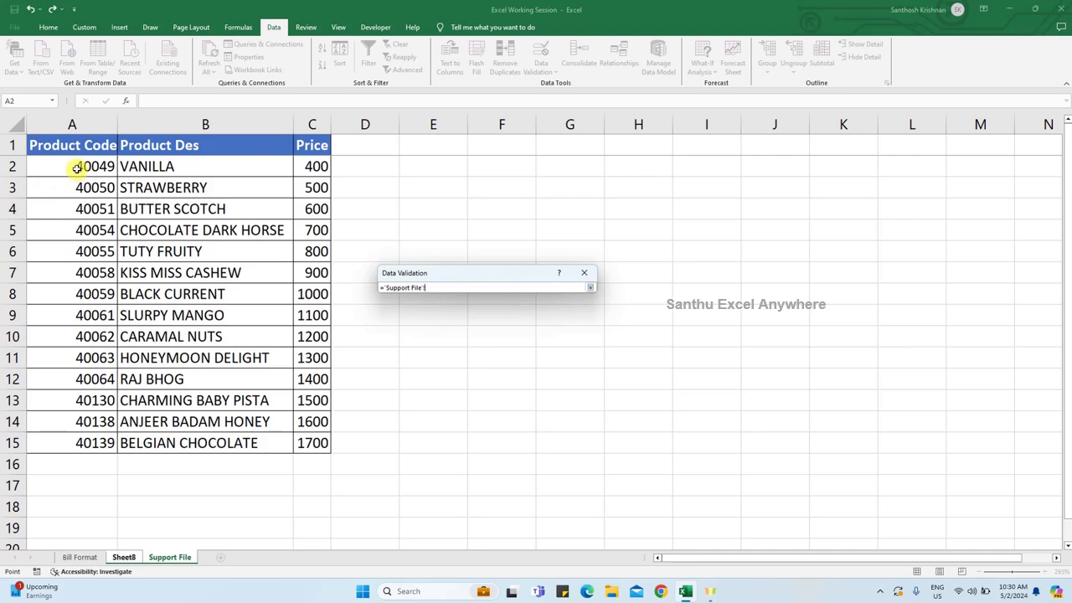
{"action": "left_click_drag", "start_coordinate": [79, 167], "coordinate": [76, 441]}
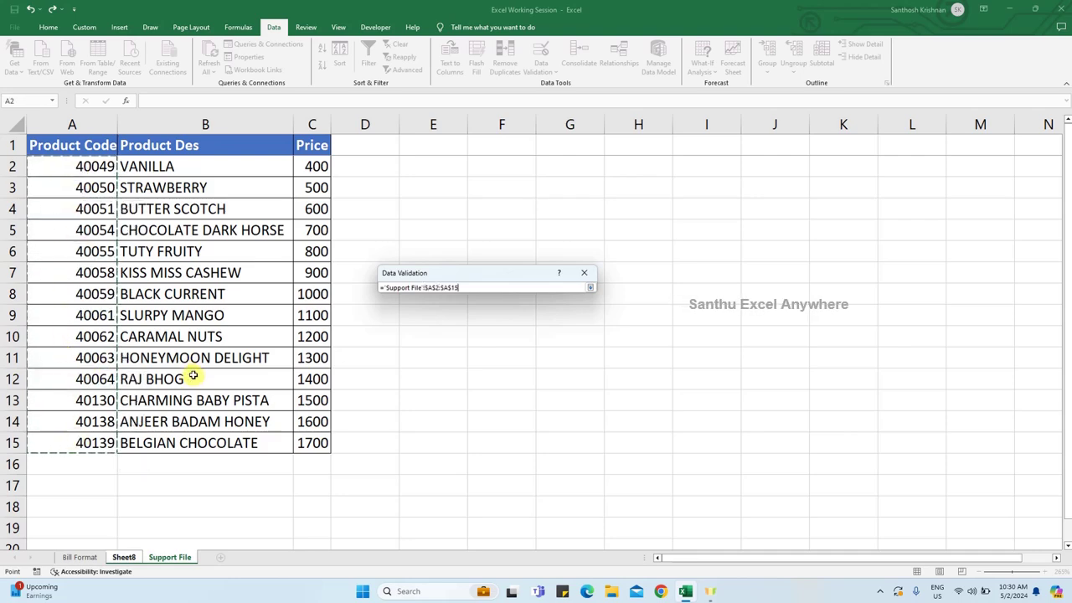
{"action": "key", "text": "Return"}
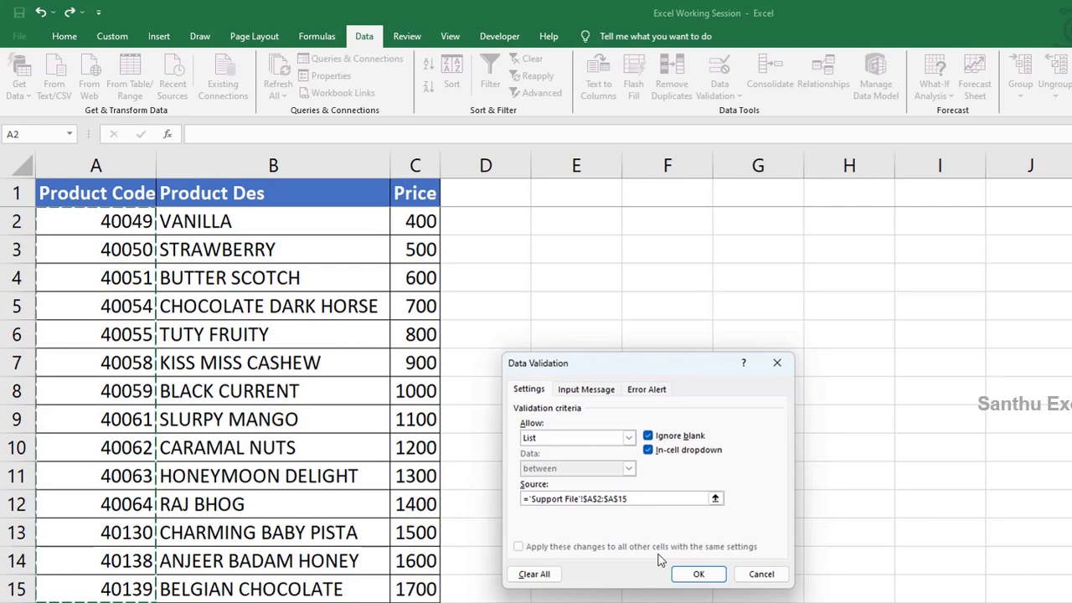
{"action": "left_click", "coordinate": [695, 575]}
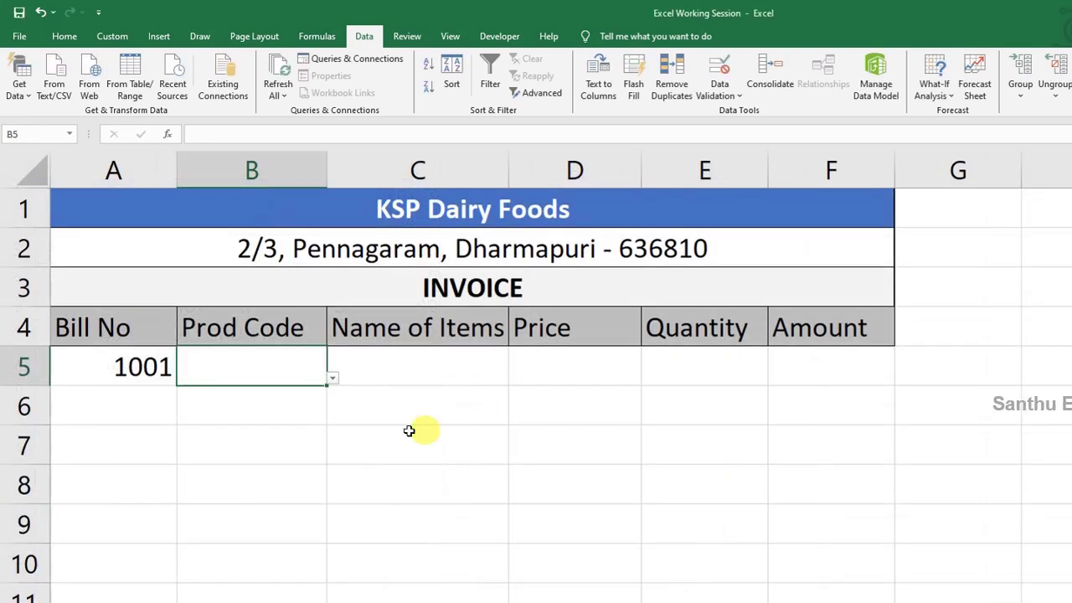
Choose product code 40051 from the dropdown list in B5 and move to the item name cell C5
{"action": "left_click", "coordinate": [333, 377]}
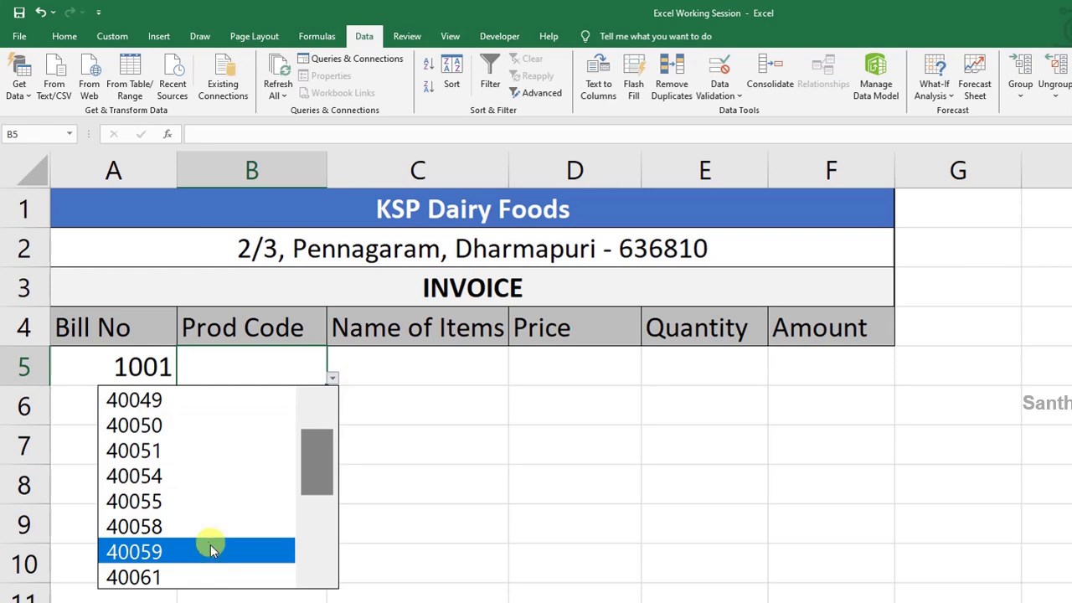
{"action": "left_click", "coordinate": [170, 455]}
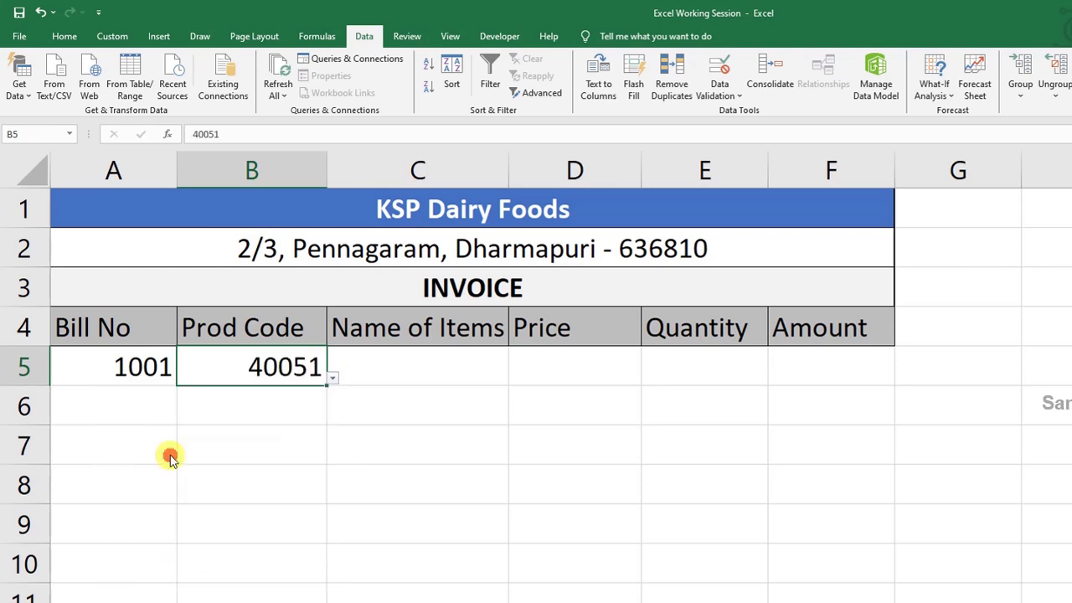
{"action": "left_click", "coordinate": [332, 379]}
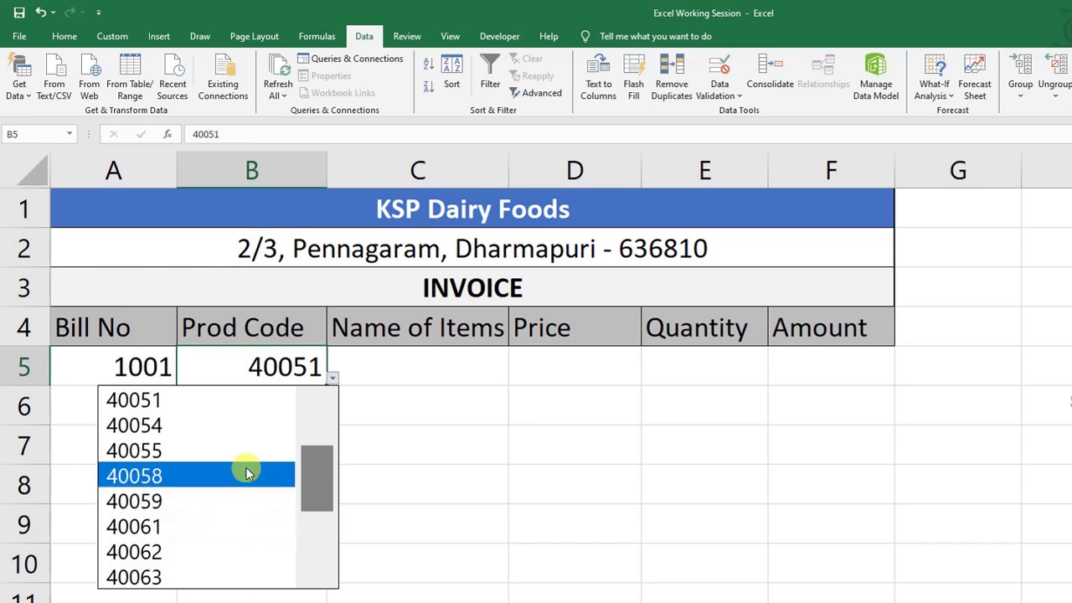
{"action": "left_click", "coordinate": [371, 359]}
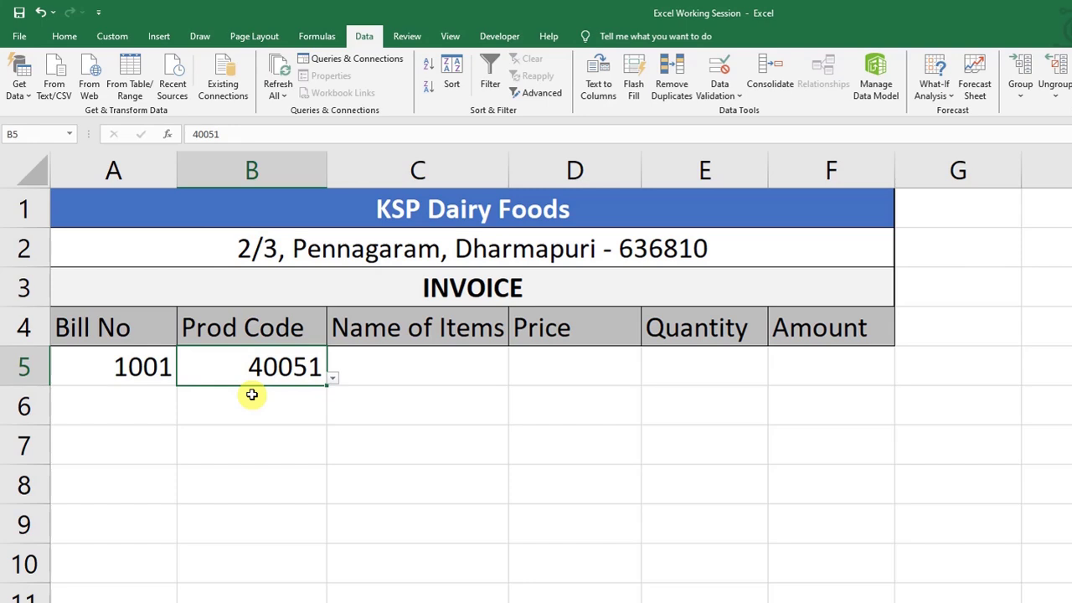
{"action": "left_click", "coordinate": [425, 370]}
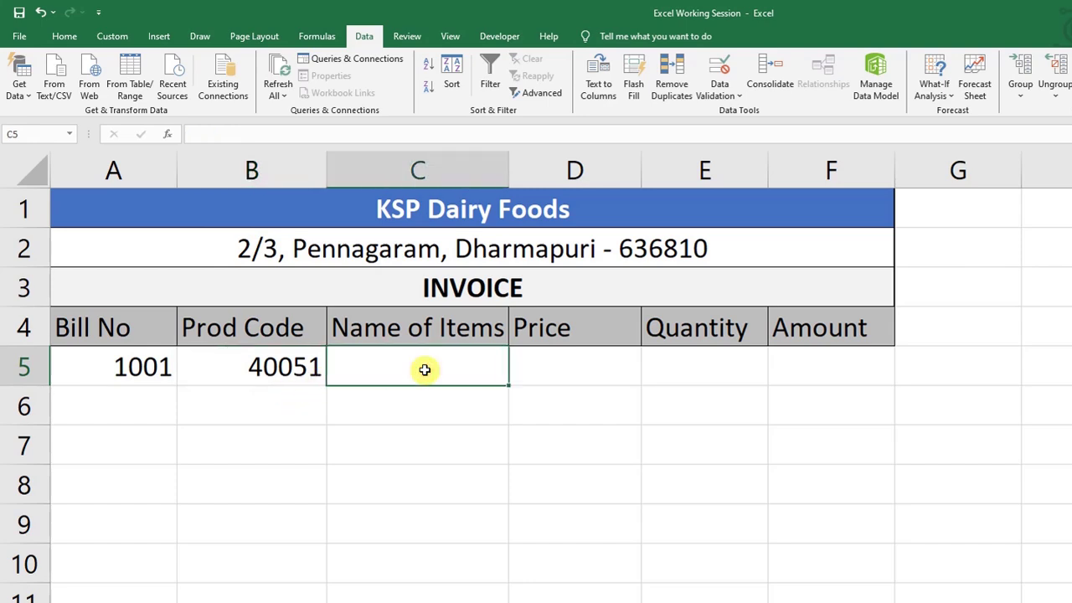
Start a VLOOKUP formula in the item name cell C5 with the product code in B5 as the lookup value
{"action": "left_click", "coordinate": [299, 366]}
{"action": "left_click", "coordinate": [399, 359]}
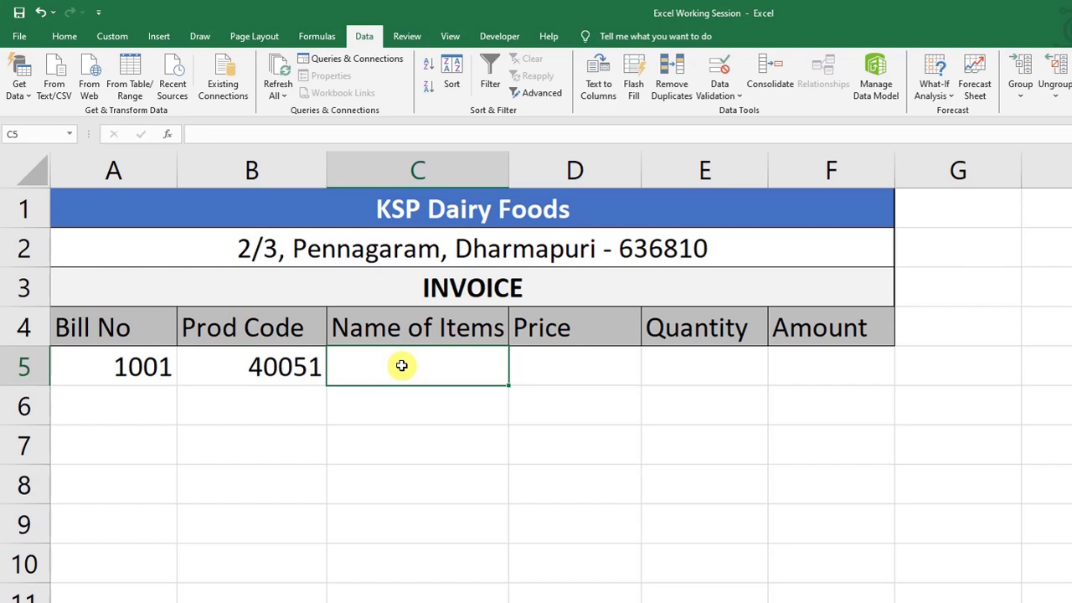
{"action": "type", "text": "="}
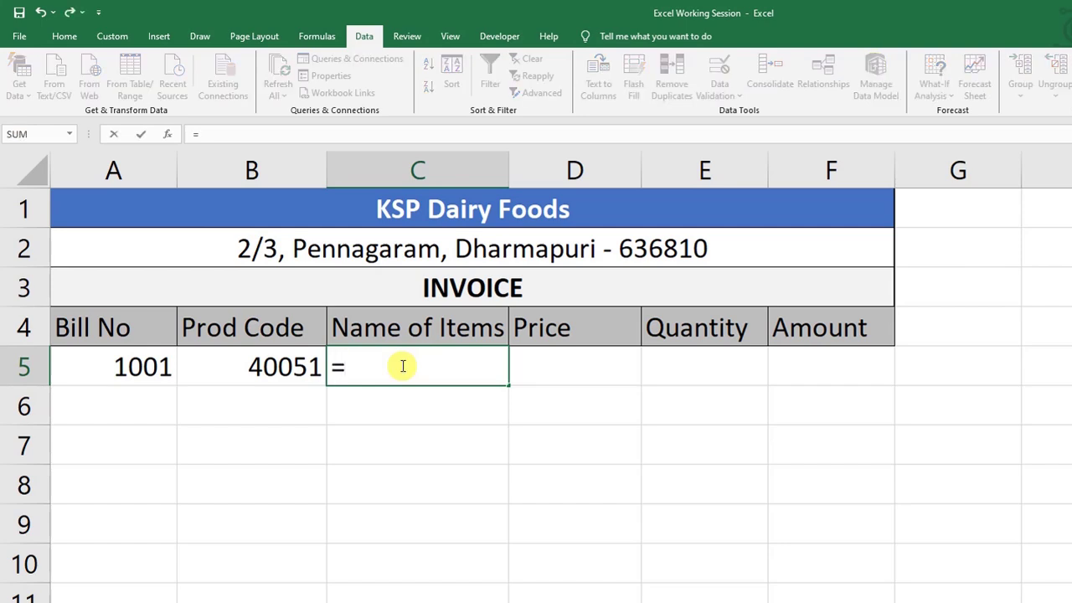
{"action": "type", "text": "vlo"}
{"action": "key", "text": "Tab"}
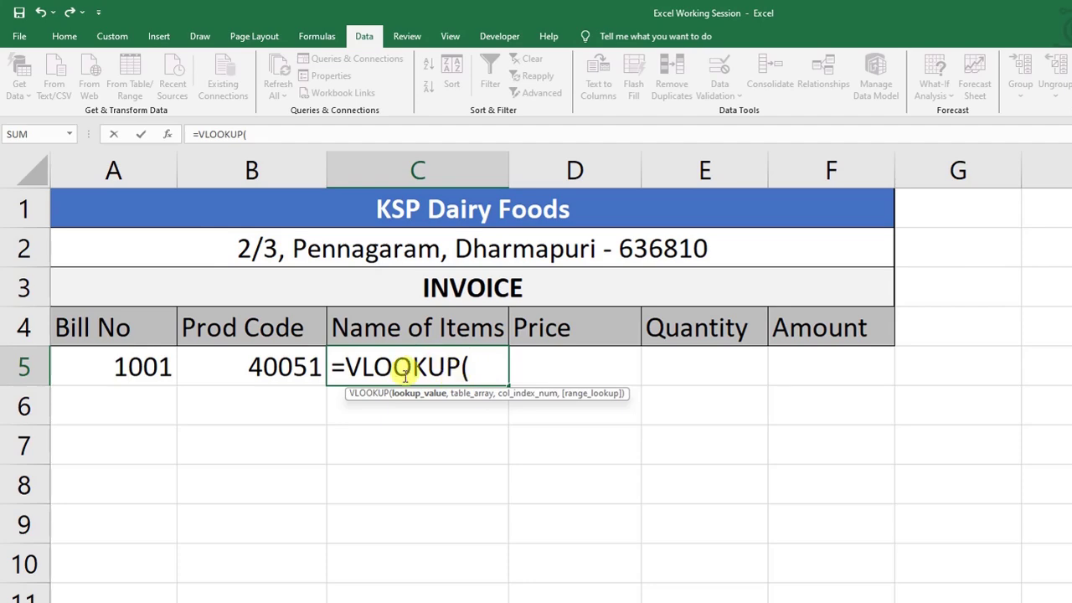
{"action": "left_click", "coordinate": [284, 366]}
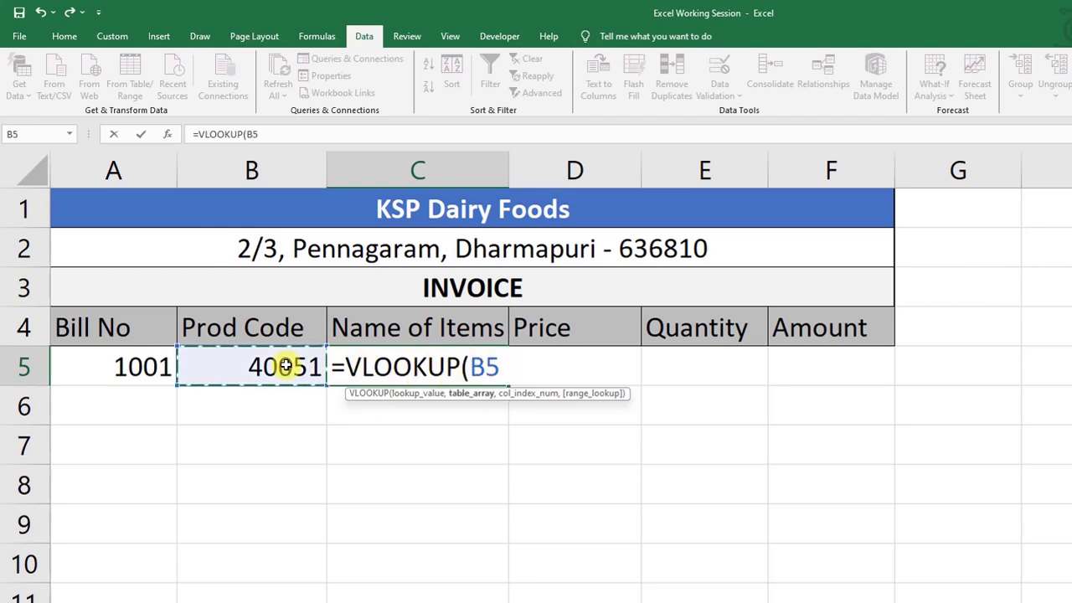
{"action": "type", "text": ","}
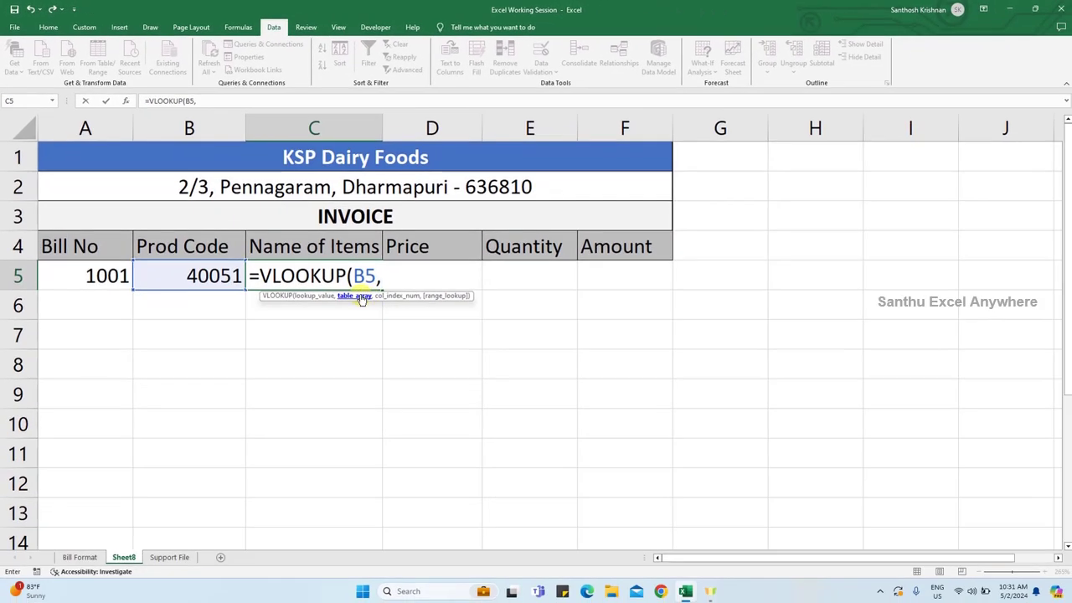
Set the table array of the item name lookup to columns A:B of the Support File sheet
{"action": "left_click", "coordinate": [186, 590]}
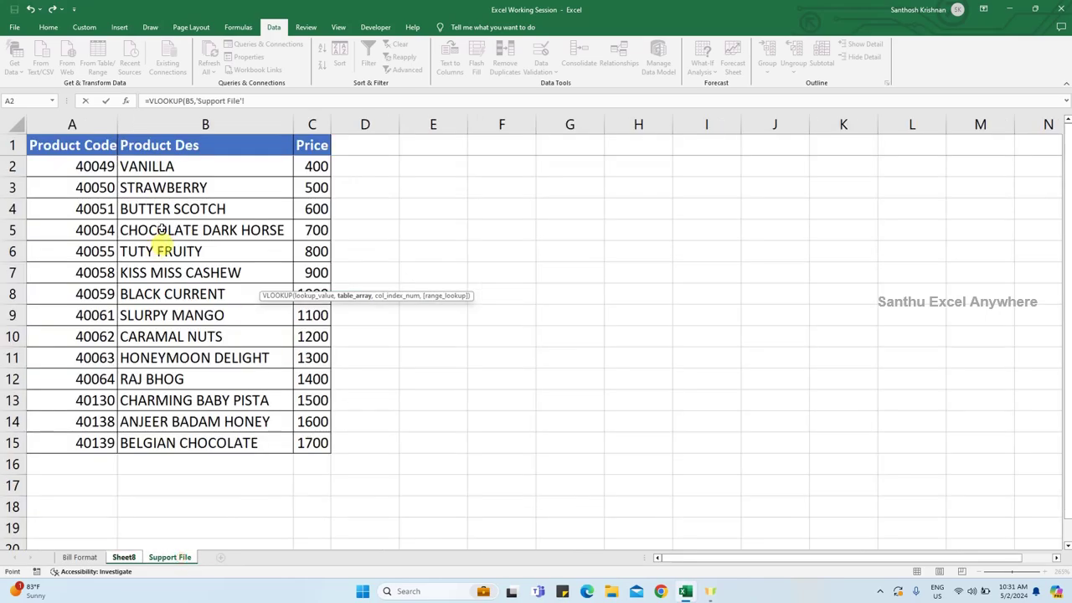
{"action": "left_click", "coordinate": [94, 125]}
{"action": "left_click", "coordinate": [95, 126]}
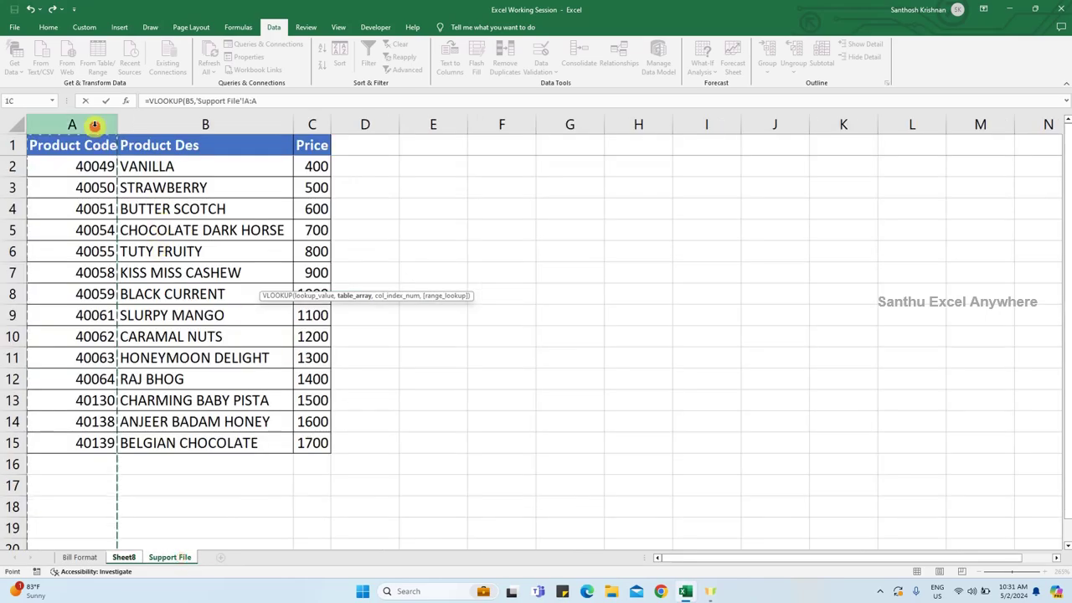
{"action": "left_click_drag", "start_coordinate": [95, 125], "coordinate": [175, 125]}
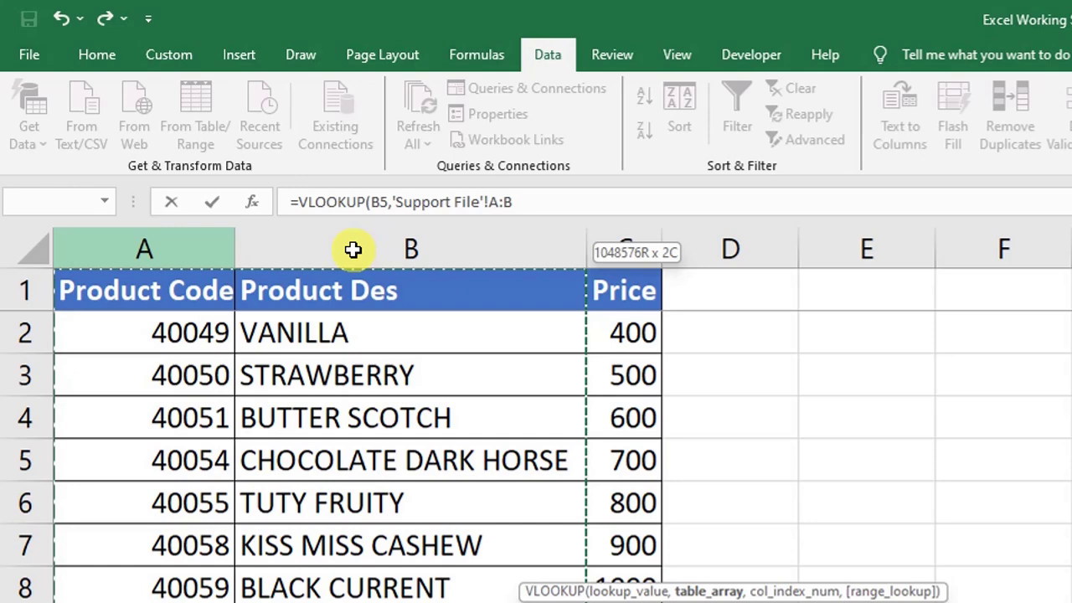
{"action": "left_click_drag", "start_coordinate": [353, 250], "coordinate": [353, 249]}
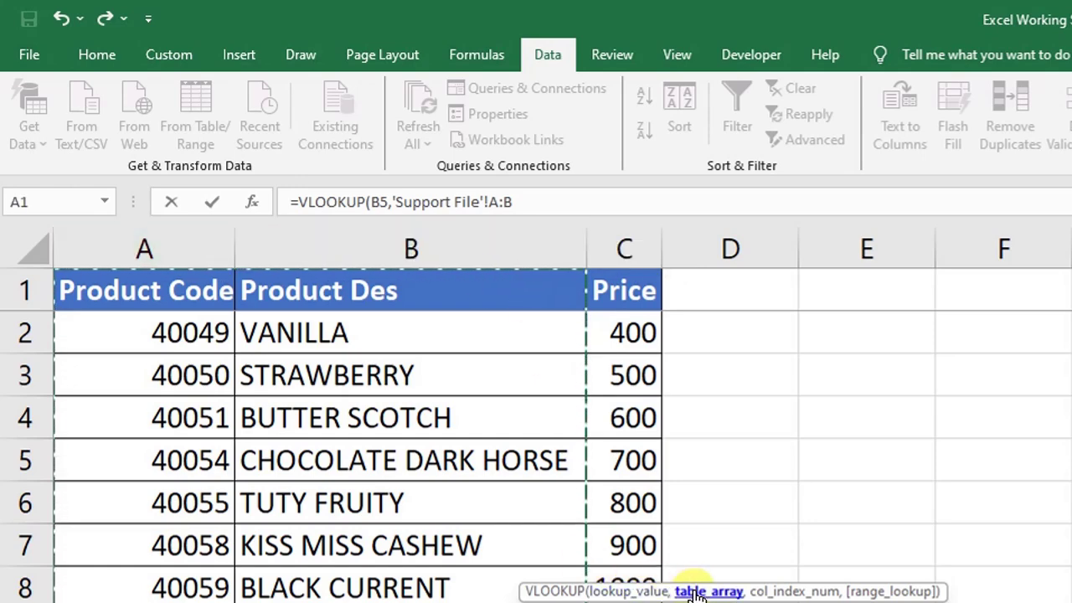
Complete the item name lookup with column index 2 and exact match 0, and widen column C to fit the item name
{"action": "left_click", "coordinate": [550, 205]}
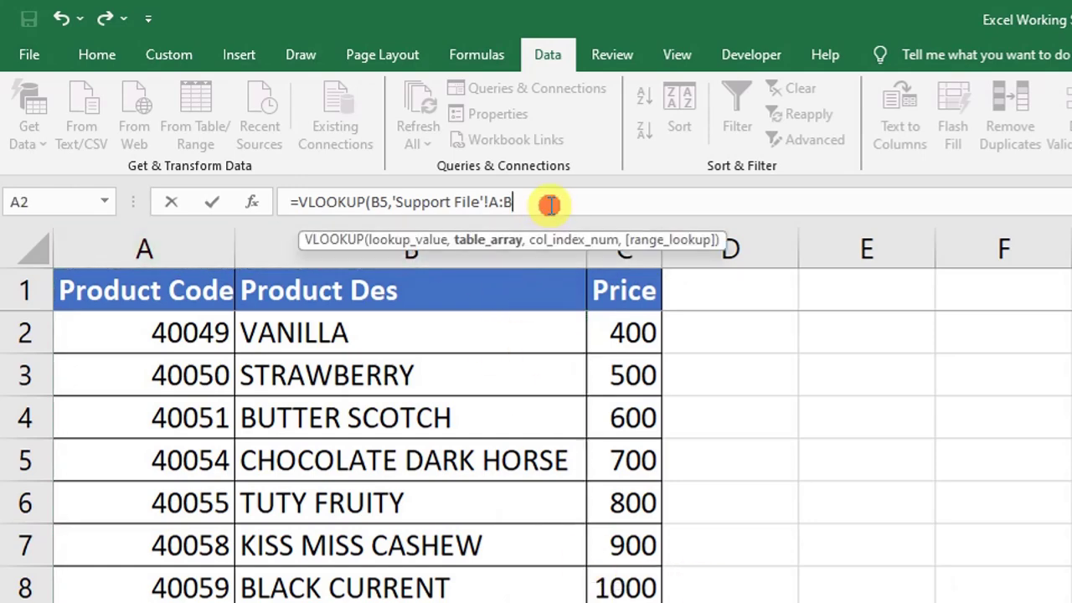
{"action": "type", "text": ",2,"}
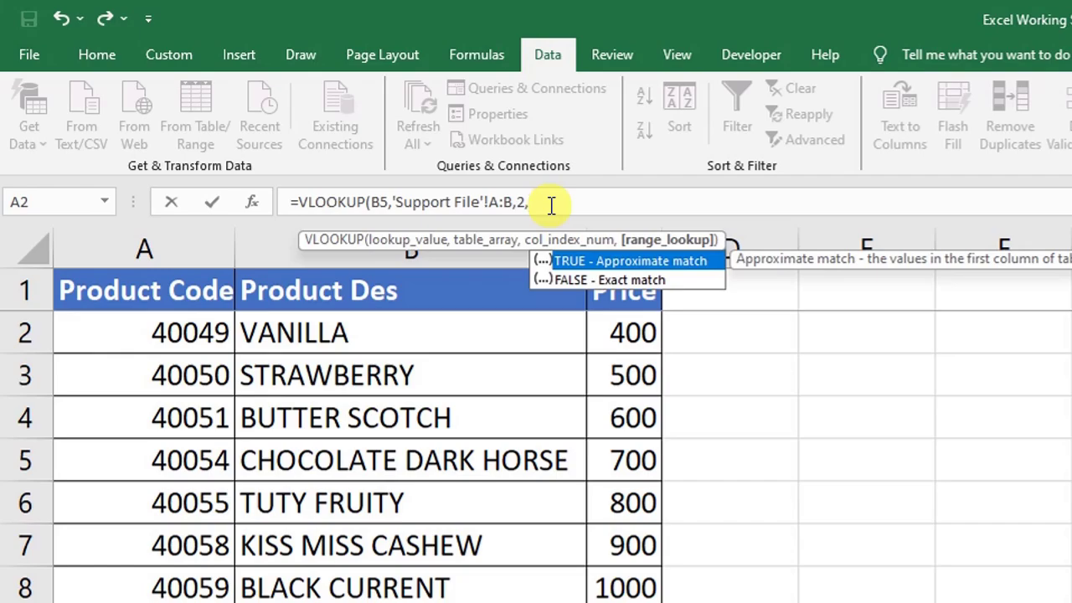
{"action": "type", "text": "0)"}
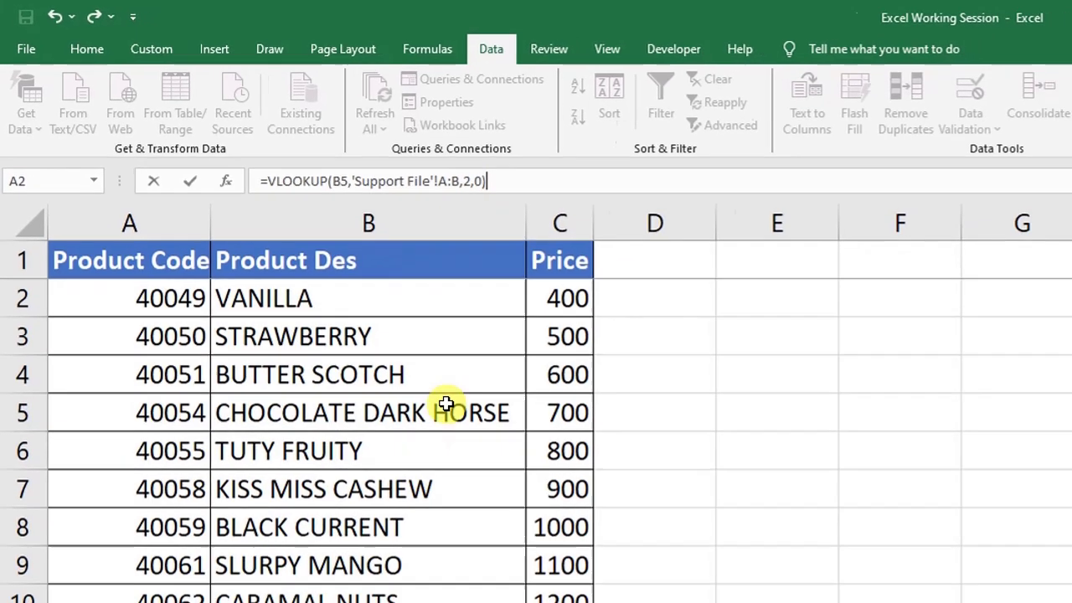
{"action": "key", "text": "Return"}
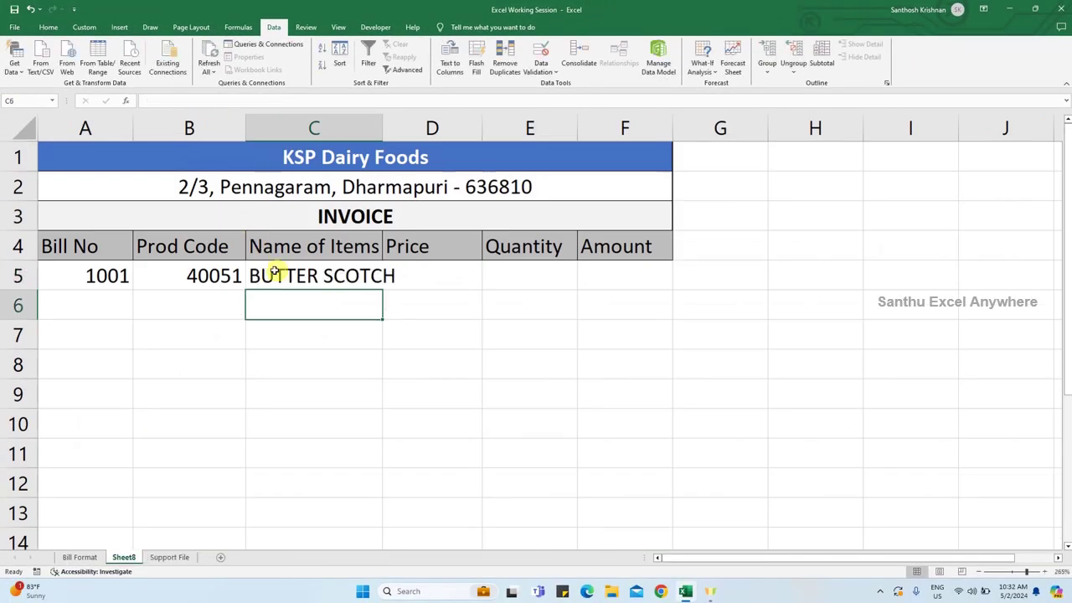
{"action": "left_click_drag", "start_coordinate": [382, 131], "coordinate": [410, 132]}
Copy the product code from B5 and locate the row for code 40051 on the Support File sheet
{"action": "left_click", "coordinate": [222, 278]}
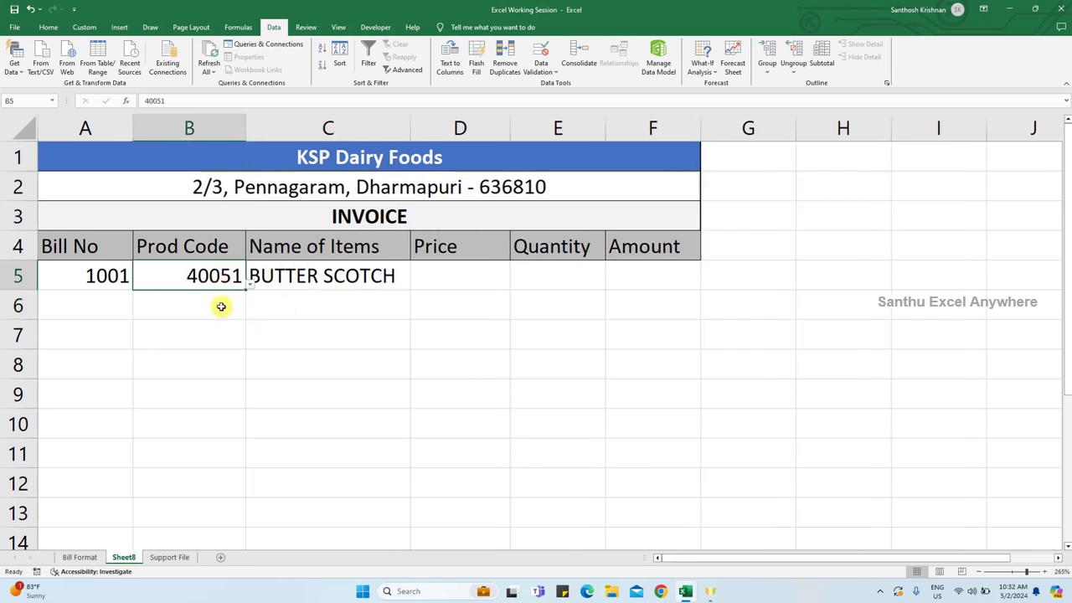
{"action": "key", "text": "ctrl+c"}
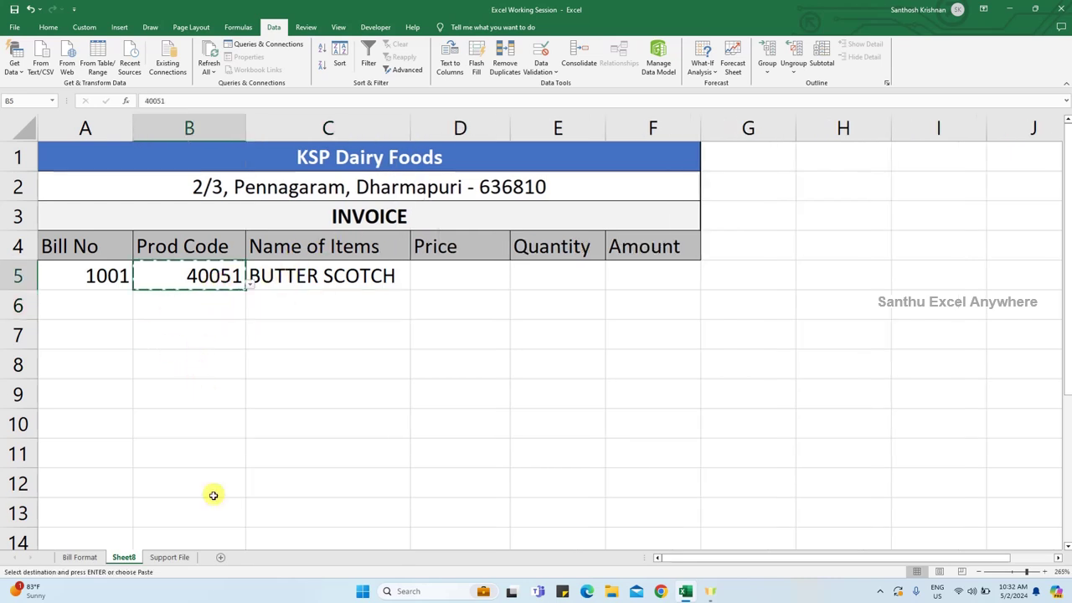
{"action": "left_click", "coordinate": [172, 557]}
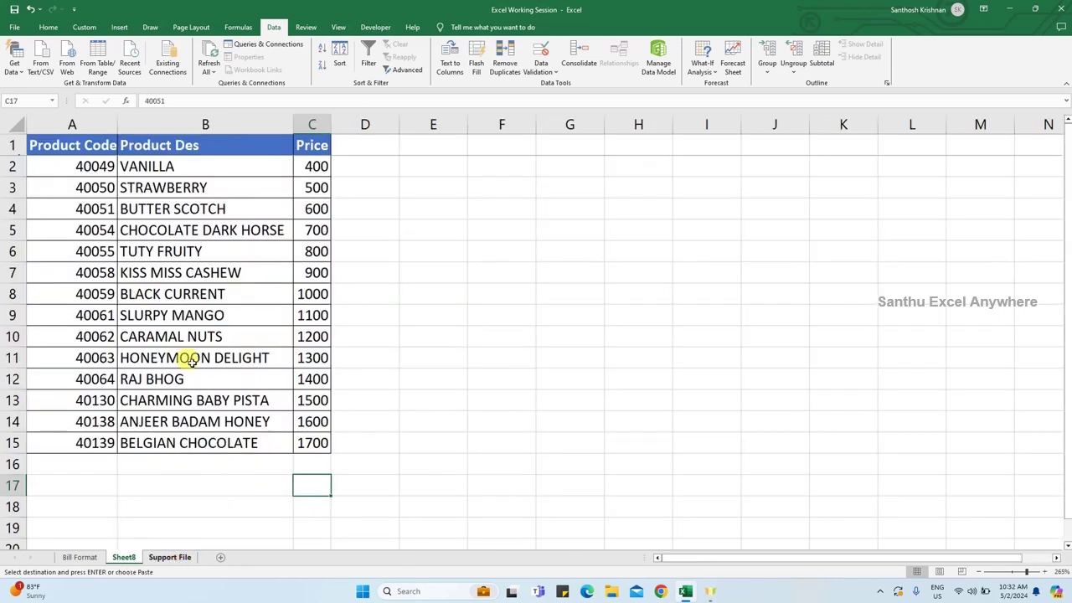
{"action": "left_click", "coordinate": [74, 208]}
{"action": "key", "text": "shift+space"}
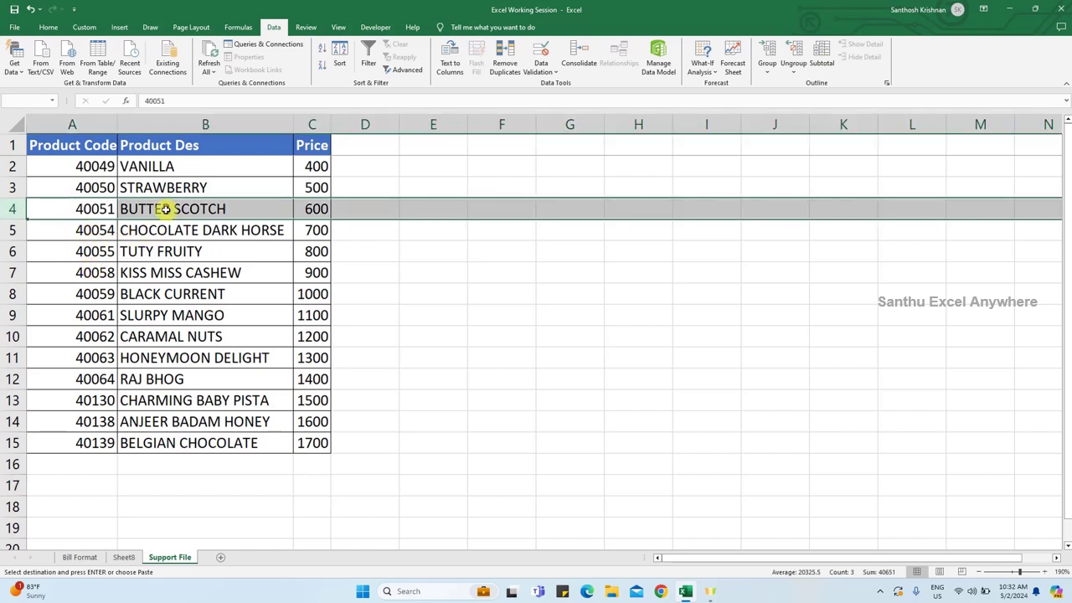
Shade the BUTTER SCOTCH description cell grey on the Support File sheet and return to the item name cell C5 on Sheet8
{"action": "left_click", "coordinate": [165, 208]}
{"action": "left_click", "coordinate": [48, 27]}
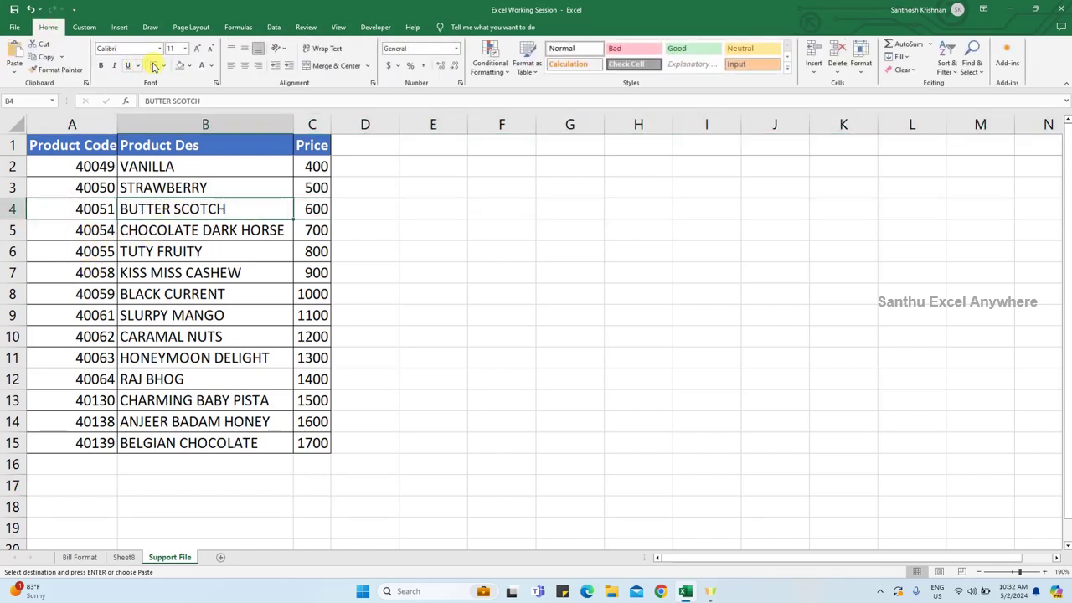
{"action": "left_click", "coordinate": [180, 66]}
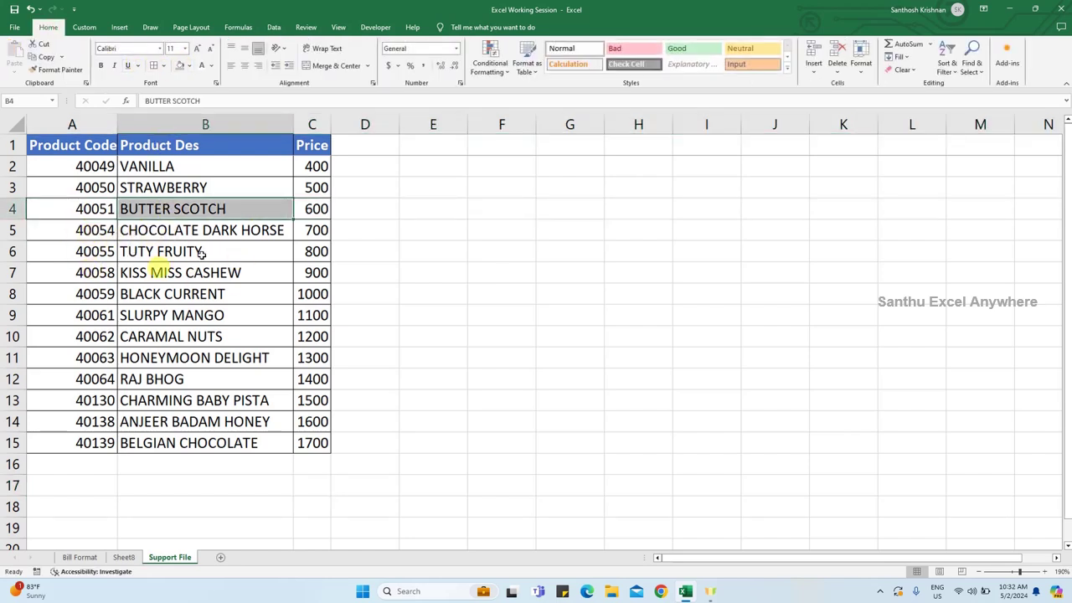
{"action": "left_click", "coordinate": [125, 557]}
{"action": "left_click", "coordinate": [361, 276]}
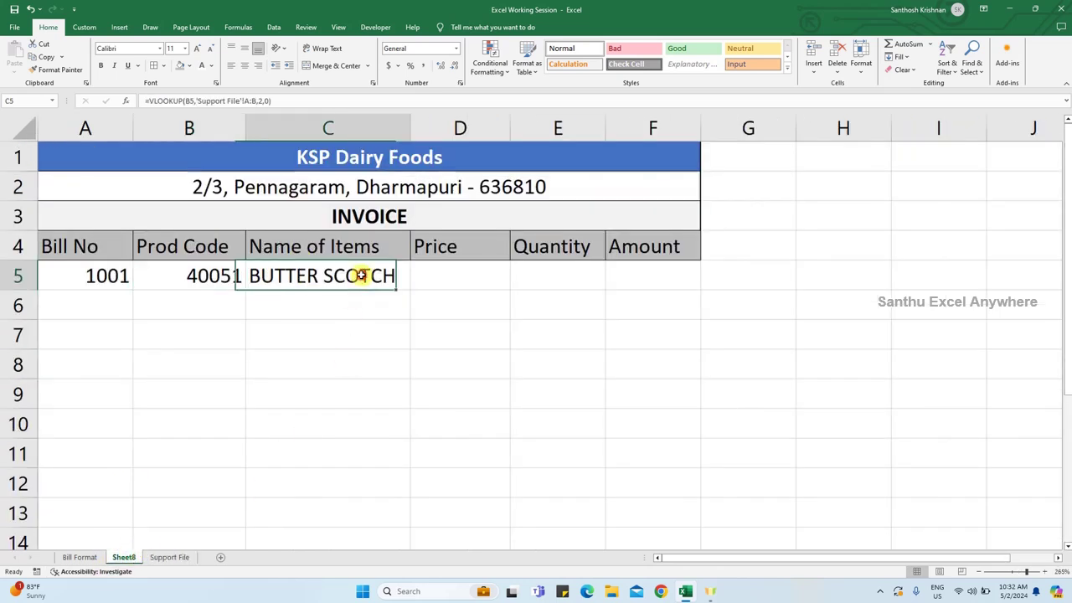
Start a VLOOKUP formula in the price cell D5 with the product code in B5 as the lookup value
{"action": "left_click", "coordinate": [436, 273]}
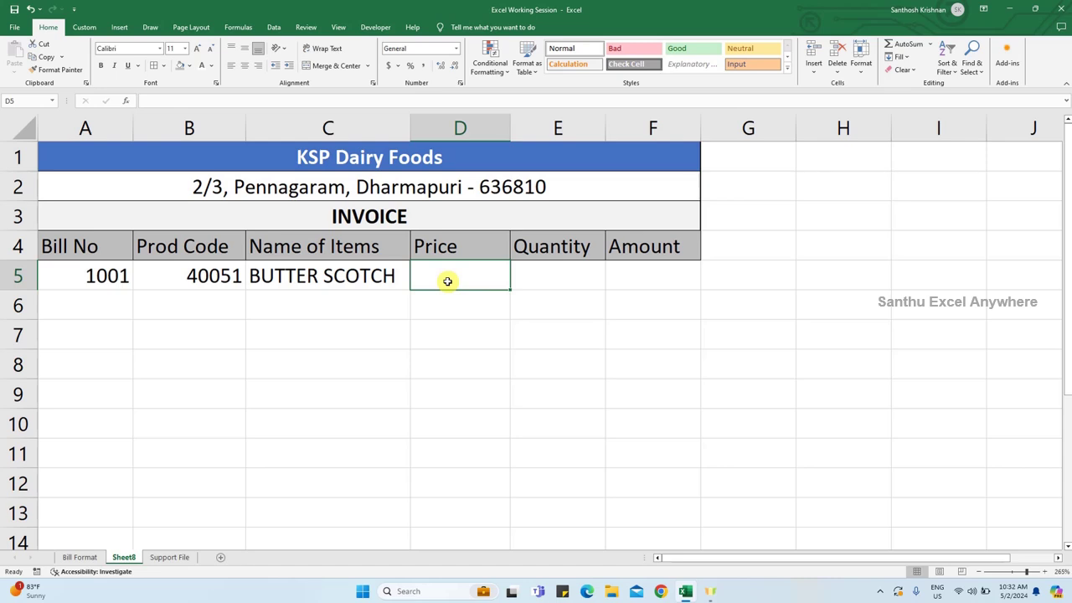
{"action": "type", "text": "=vlo"}
{"action": "key", "text": "Tab"}
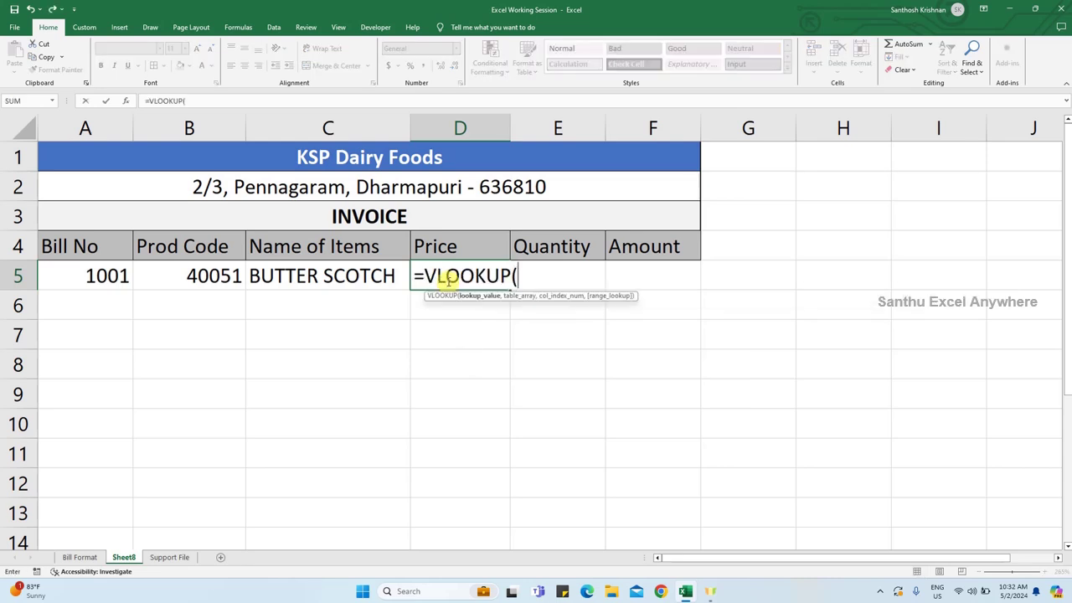
{"action": "left_click", "coordinate": [217, 273]}
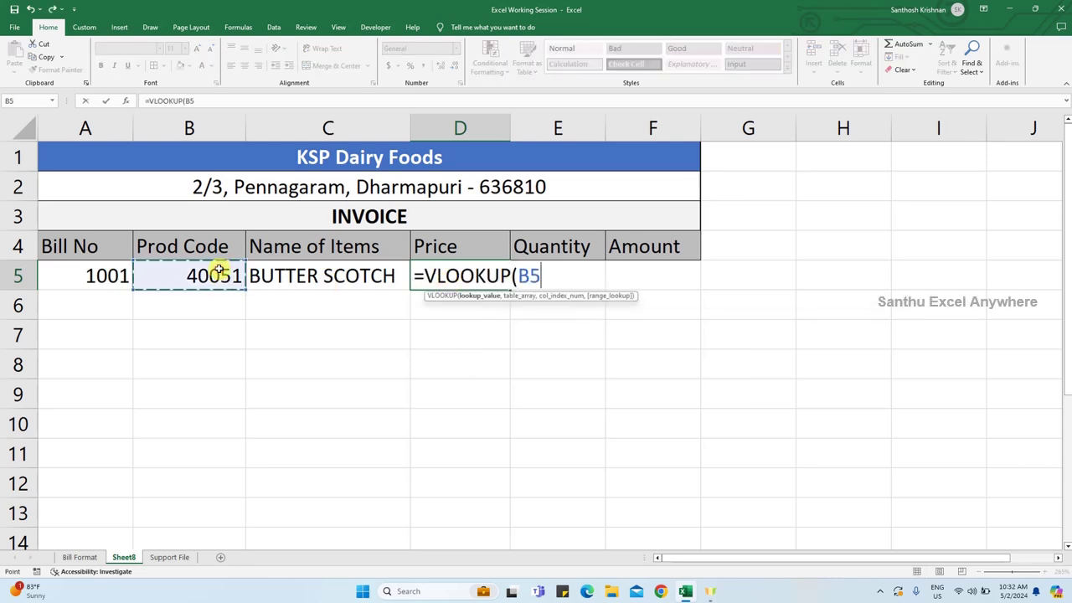
{"action": "type", "text": ","}
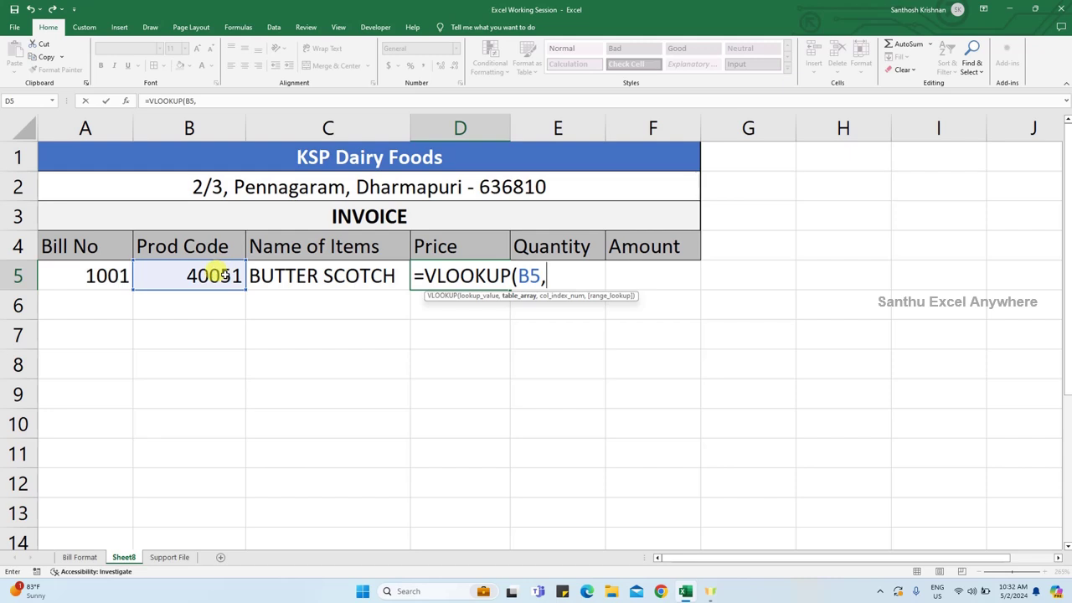
Set the table array of the price lookup to columns A:C of the Support File sheet
{"action": "left_click", "coordinate": [167, 557]}
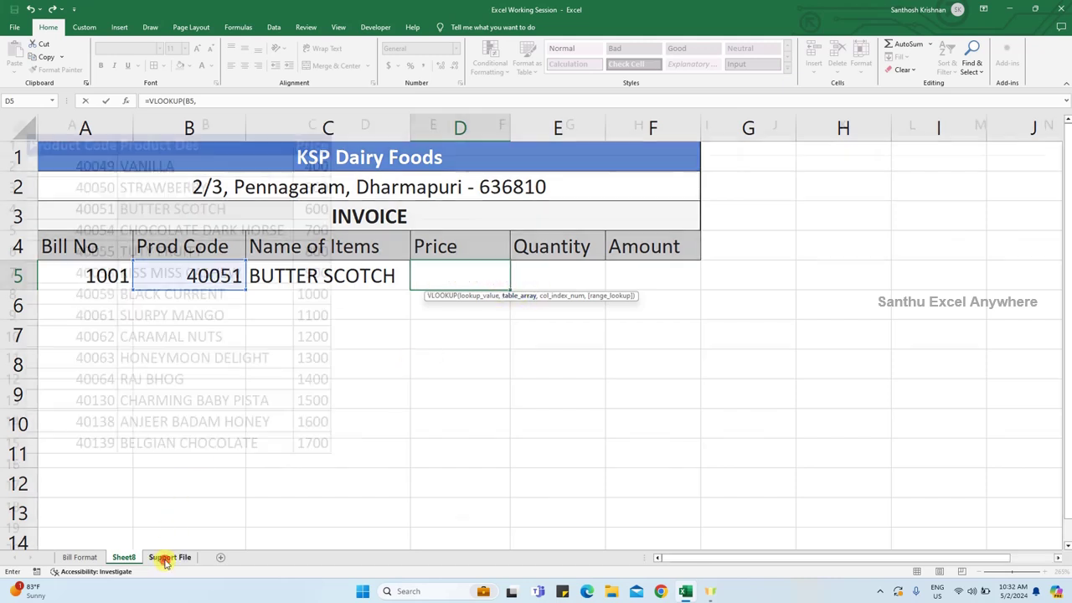
{"action": "left_click_drag", "start_coordinate": [96, 125], "coordinate": [180, 128]}
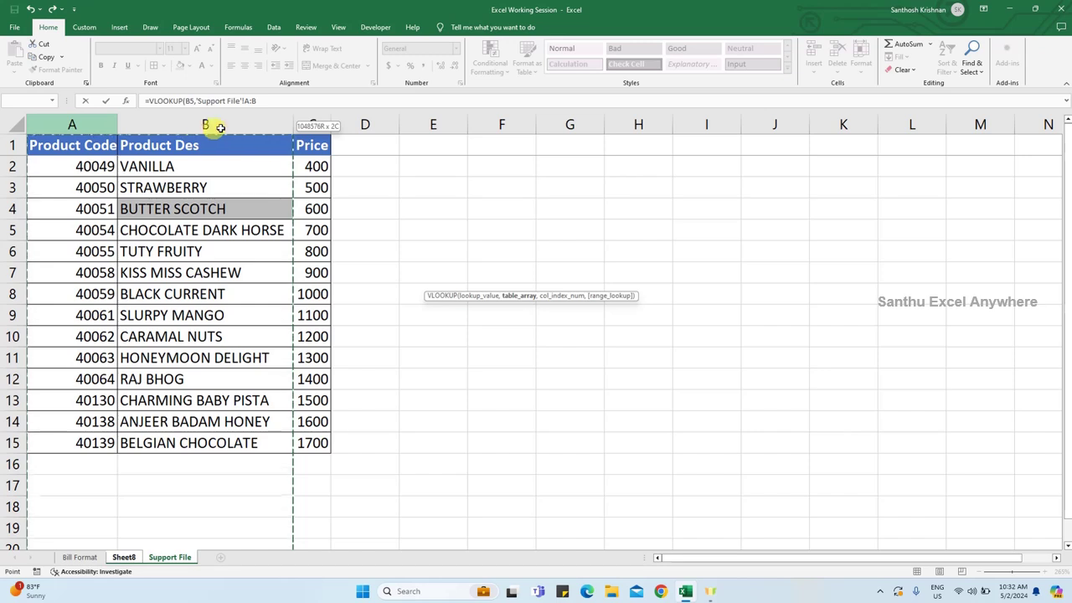
{"action": "left_click_drag", "start_coordinate": [293, 125], "coordinate": [324, 133]}
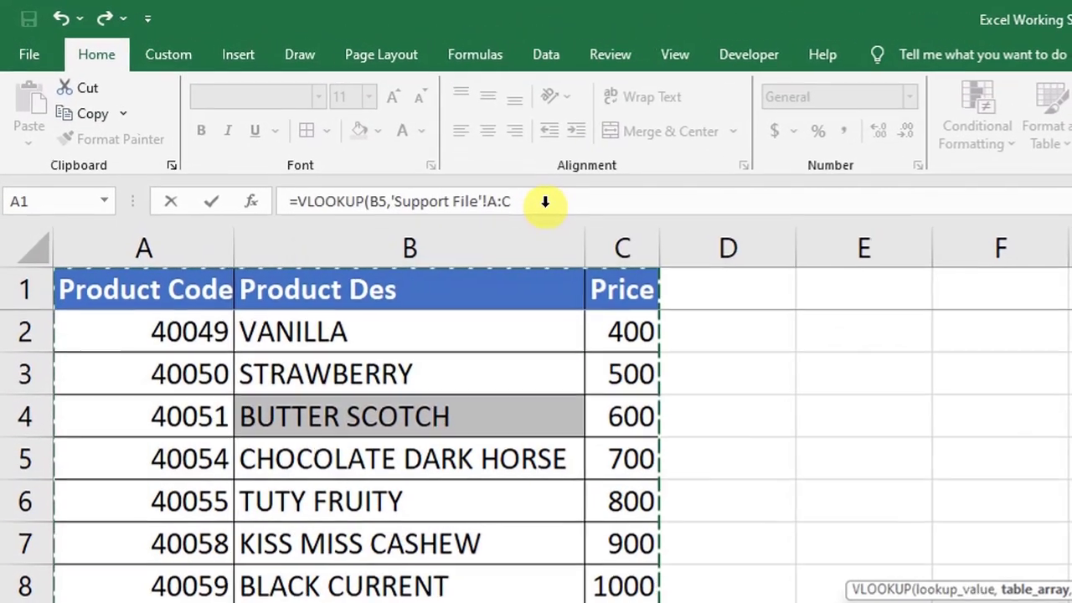
Complete the price lookup with column index 3 and exact match 0, and enter the formula
{"action": "left_click", "coordinate": [273, 103]}
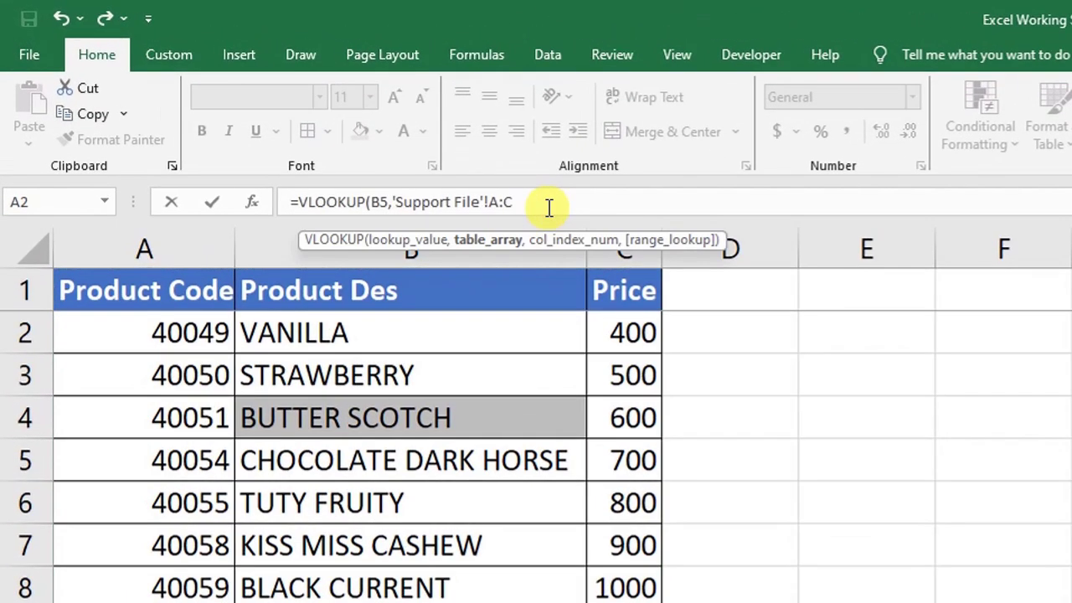
{"action": "type", "text": ",3"}
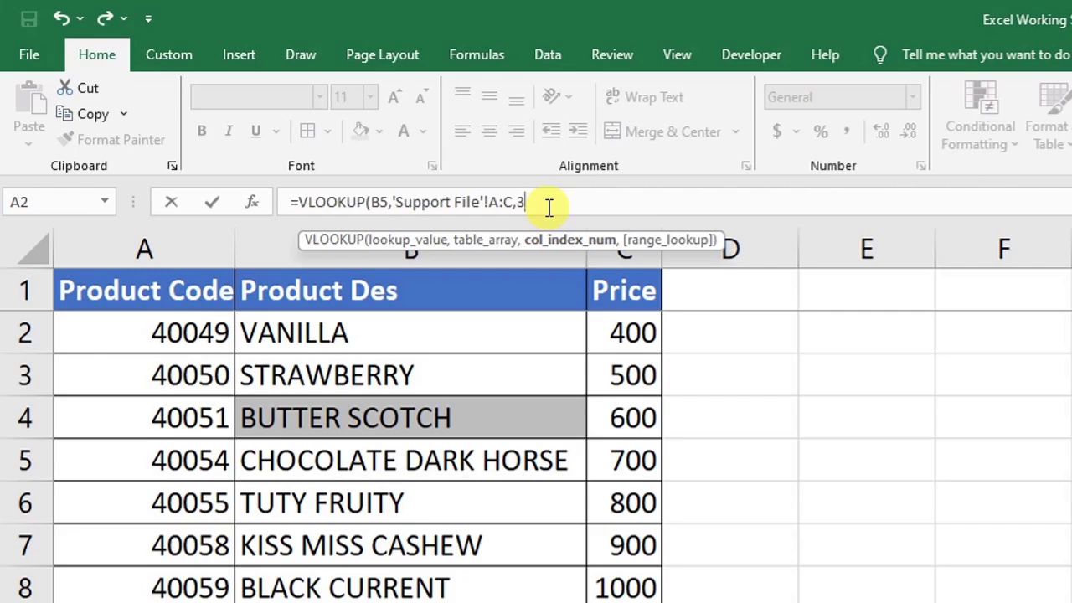
{"action": "type", "text": ",0)"}
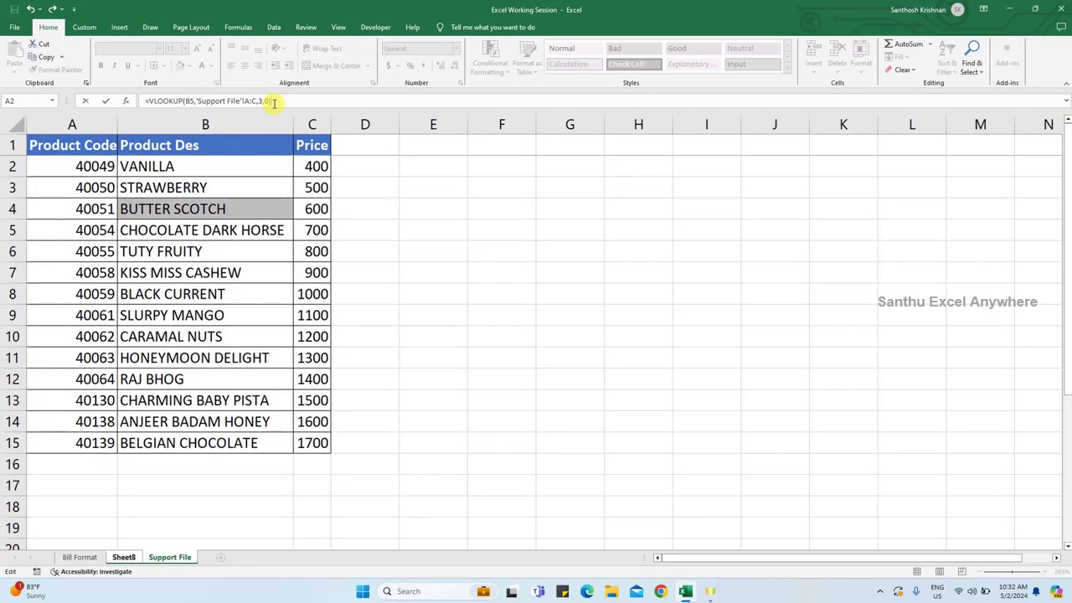
{"action": "key", "text": "Return"}
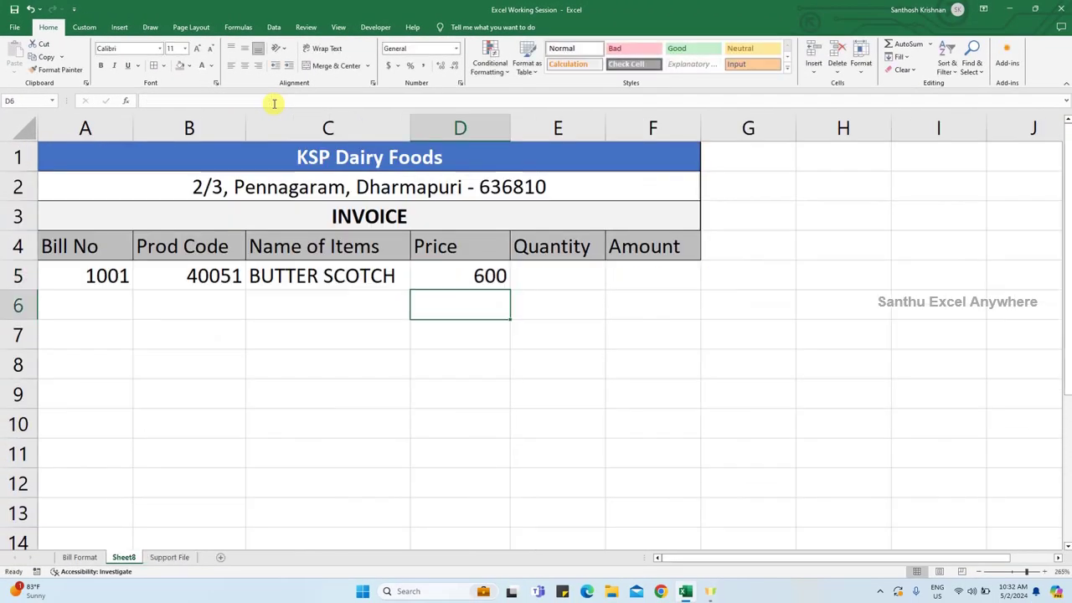
Review the product code, item name and price in row 5 and move to the quantity cell E5
{"action": "left_click", "coordinate": [214, 273]}
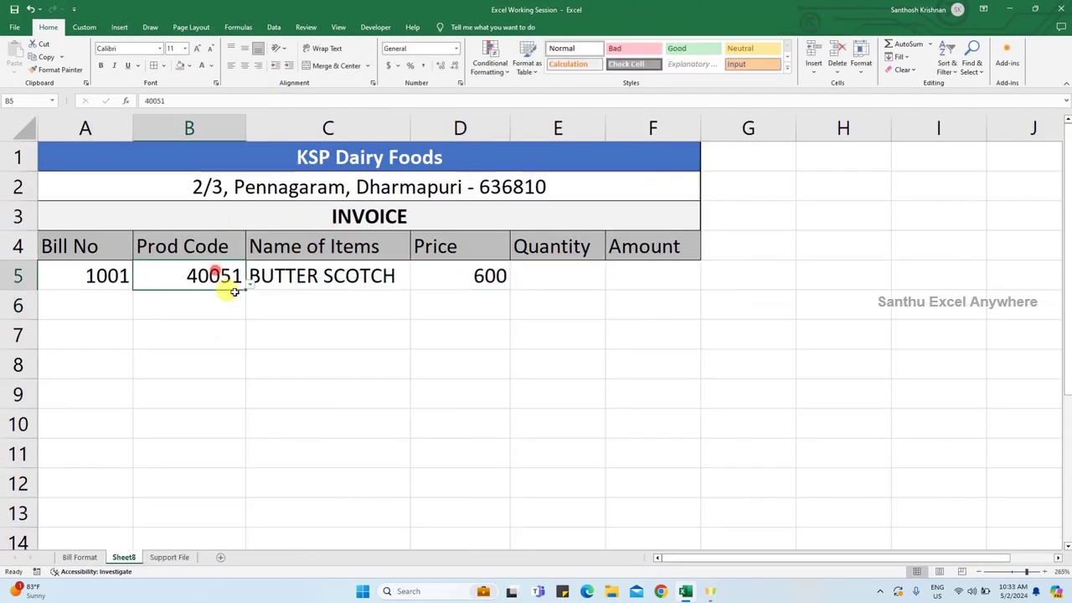
{"action": "left_click", "coordinate": [309, 275]}
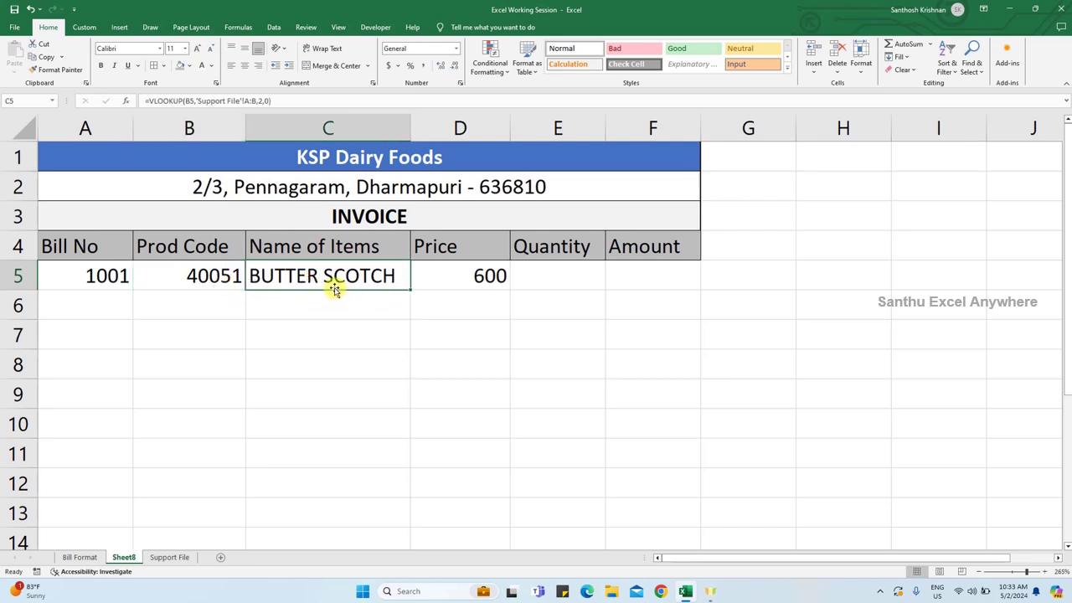
{"action": "left_click", "coordinate": [443, 277]}
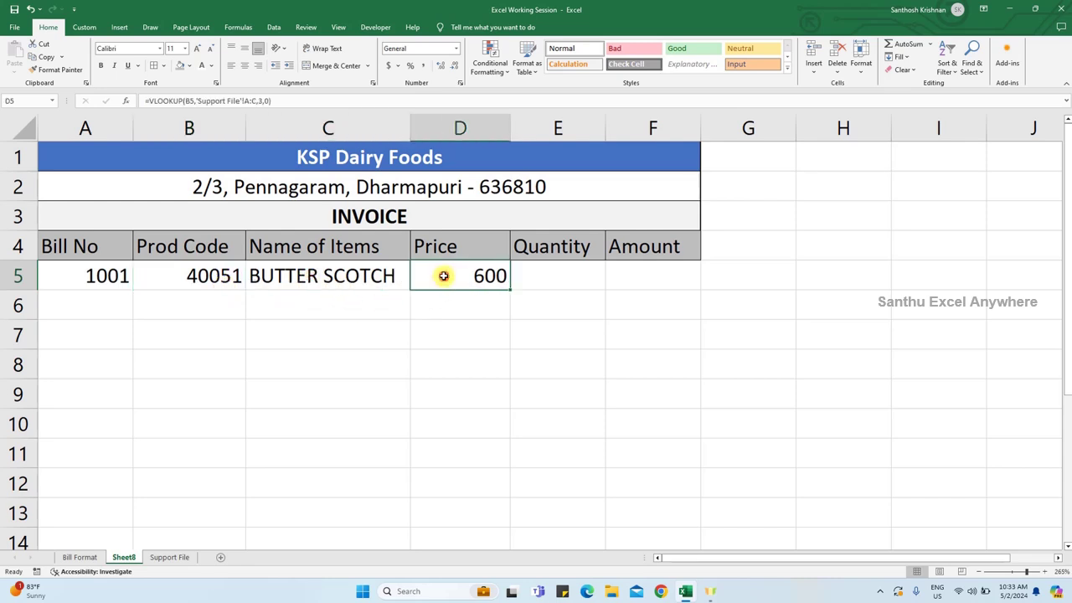
{"action": "left_click", "coordinate": [569, 277]}
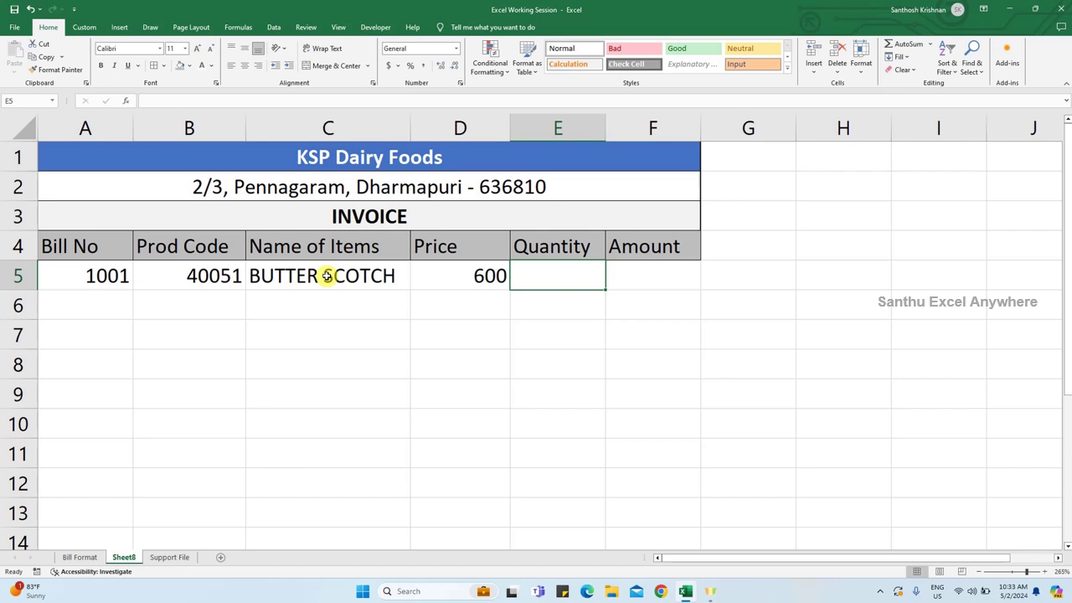
Enter quantity 2 in E5 and calculate the amount in F5 with the formula =(D5*E5)
{"action": "type", "text": "2"}
{"action": "key", "text": "Tab"}
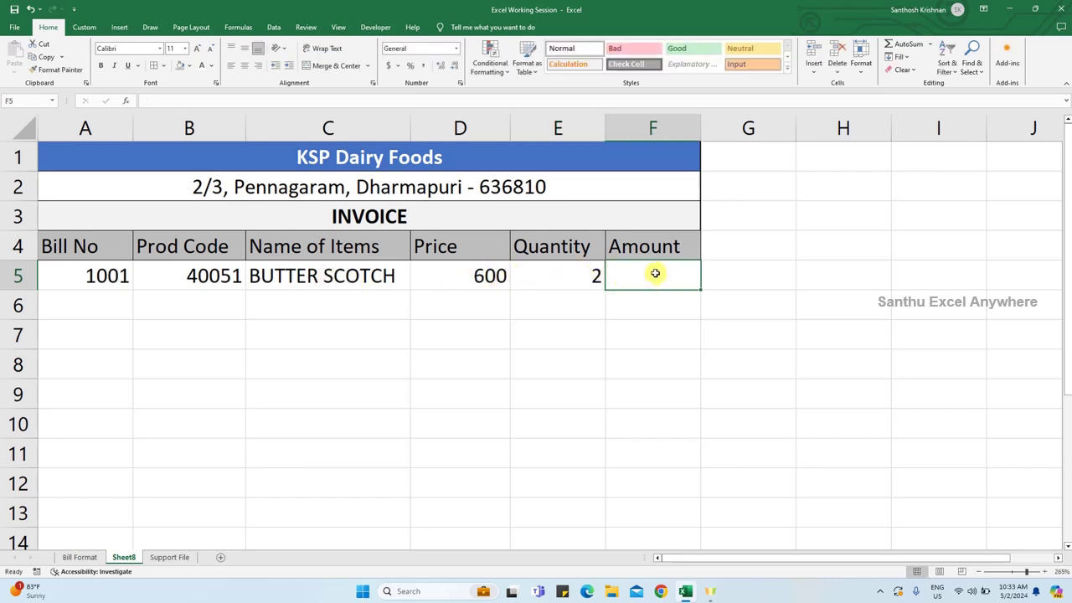
{"action": "type", "text": "=("}
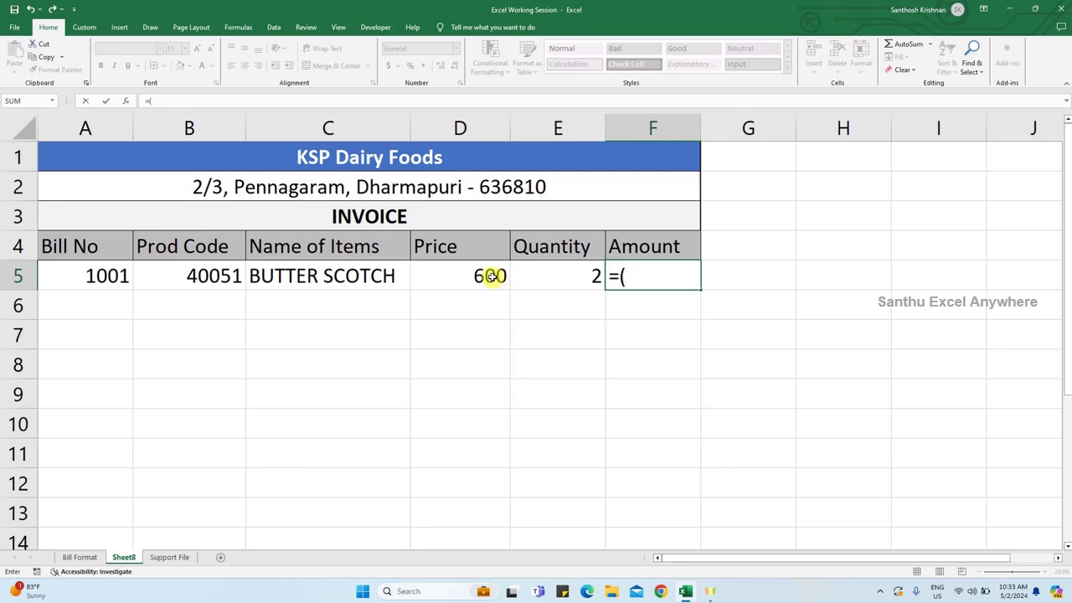
{"action": "left_click", "coordinate": [492, 275]}
{"action": "type", "text": "*"}
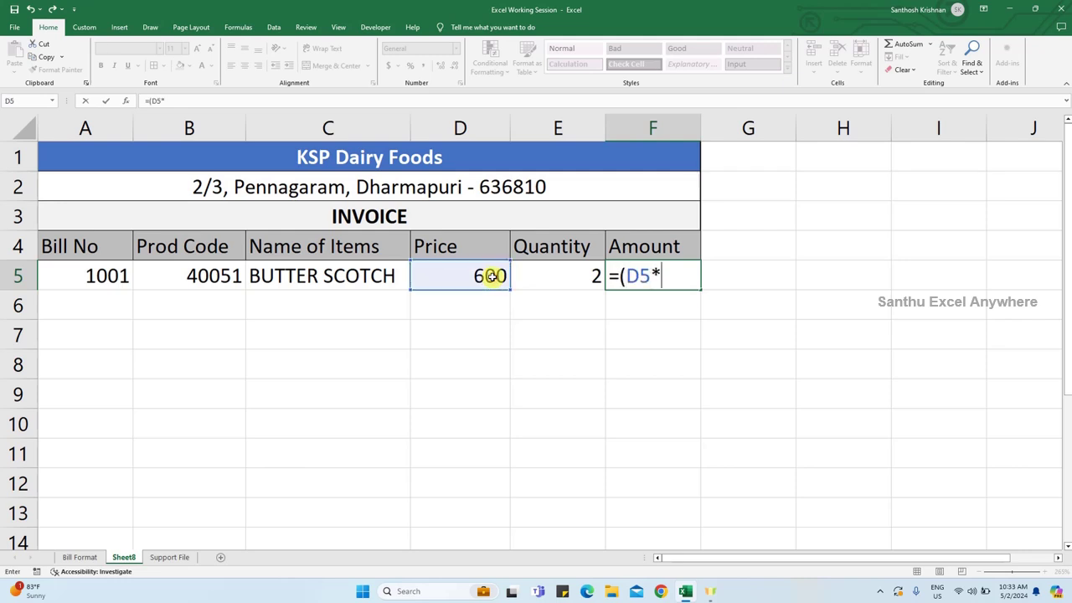
{"action": "left_click", "coordinate": [547, 274]}
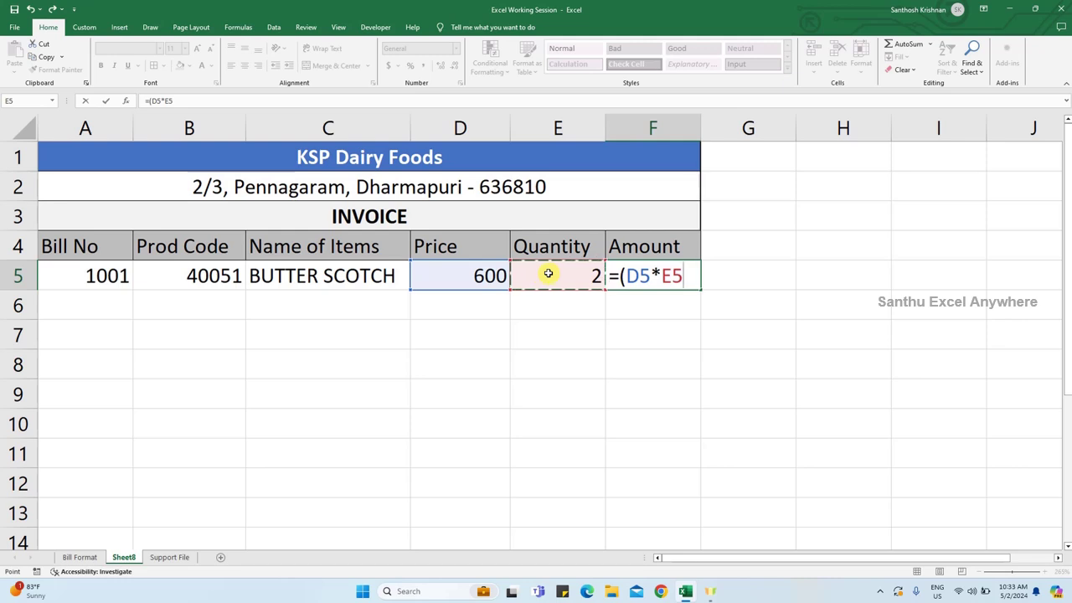
{"action": "type", "text": ")"}
{"action": "key", "text": "Return"}
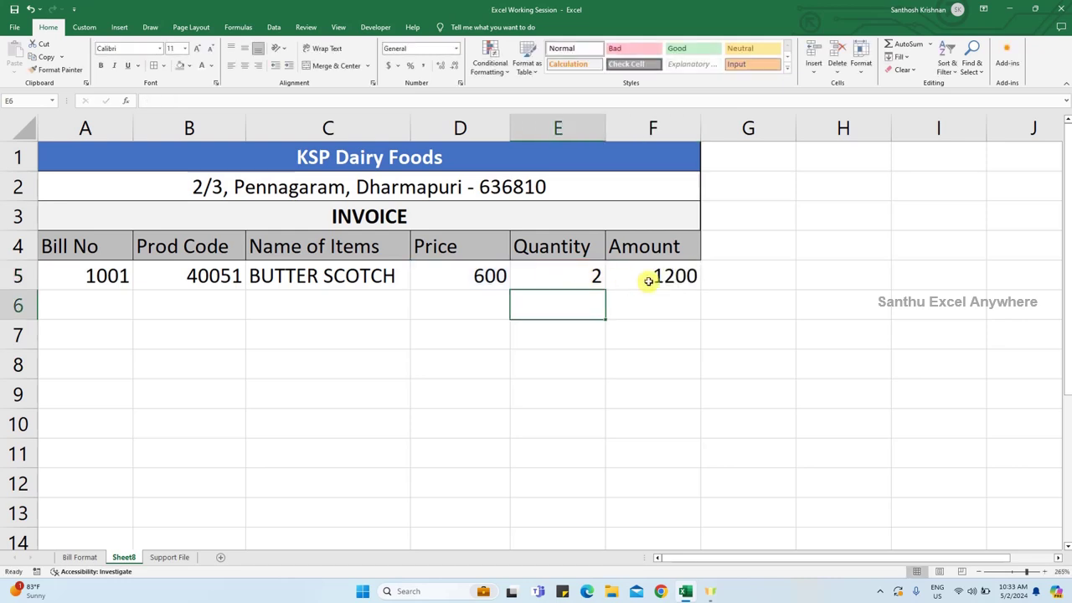
{"action": "left_click", "coordinate": [30, 270]}
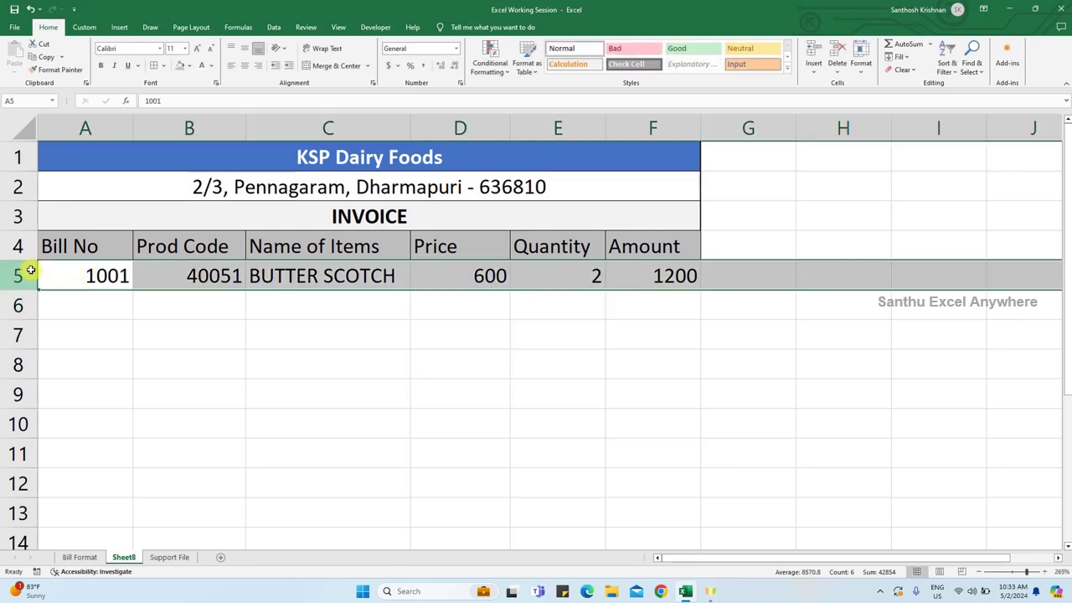
{"action": "left_click", "coordinate": [656, 276]}
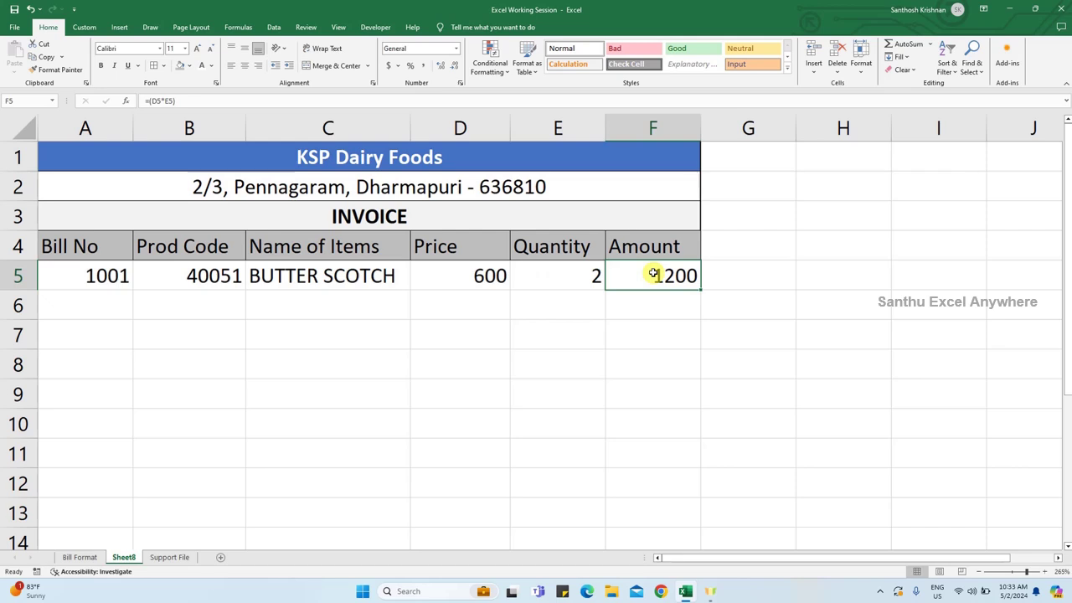
Number the following bills with the formula =A5+1 in A6 and fill it down to A10
{"action": "left_click", "coordinate": [106, 311]}
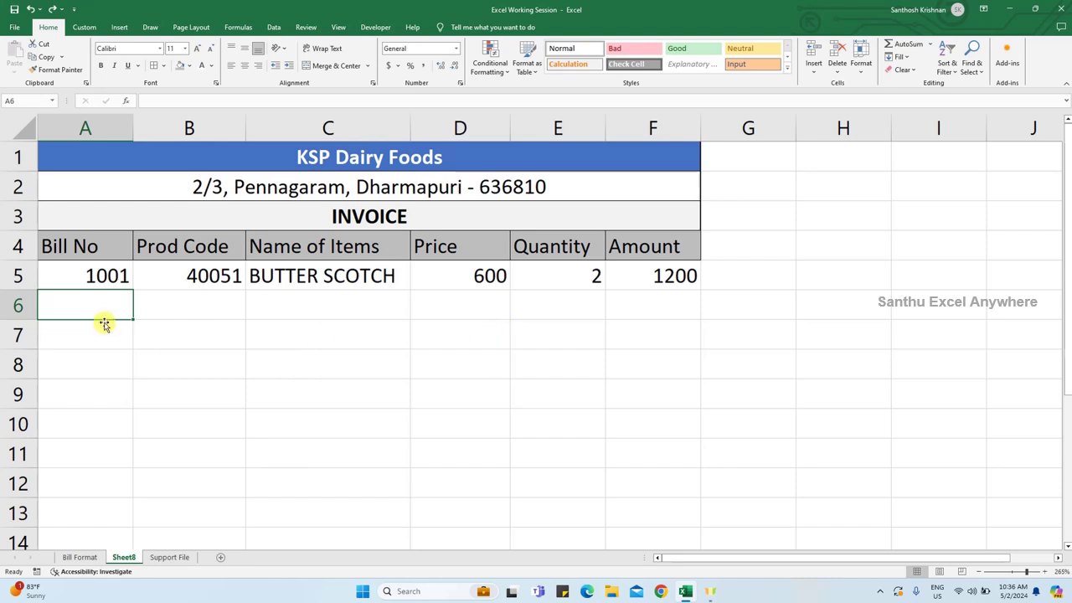
{"action": "type", "text": "="}
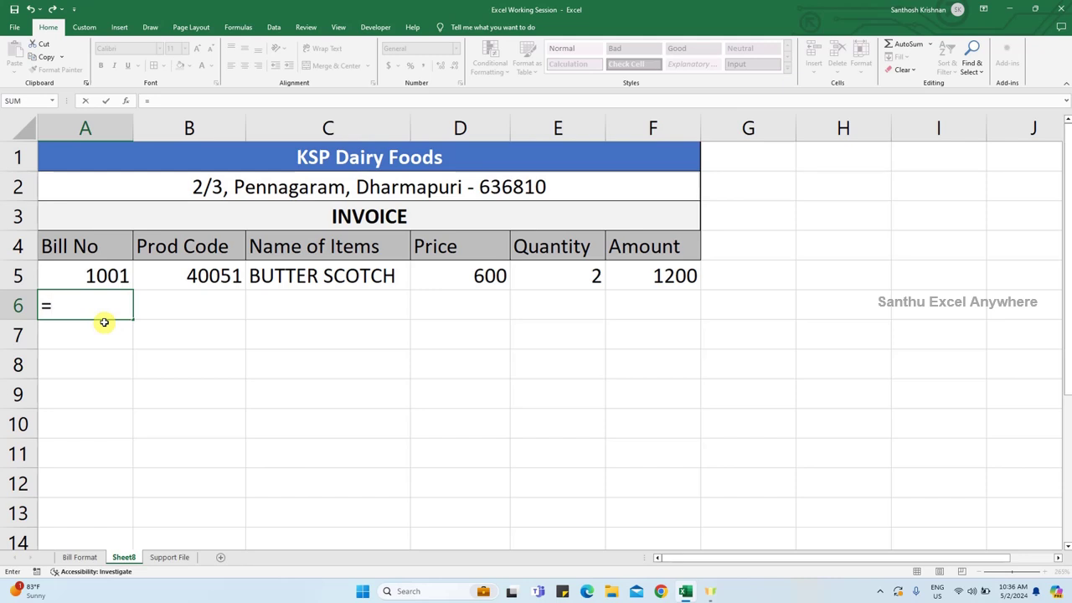
{"action": "left_click", "coordinate": [107, 275]}
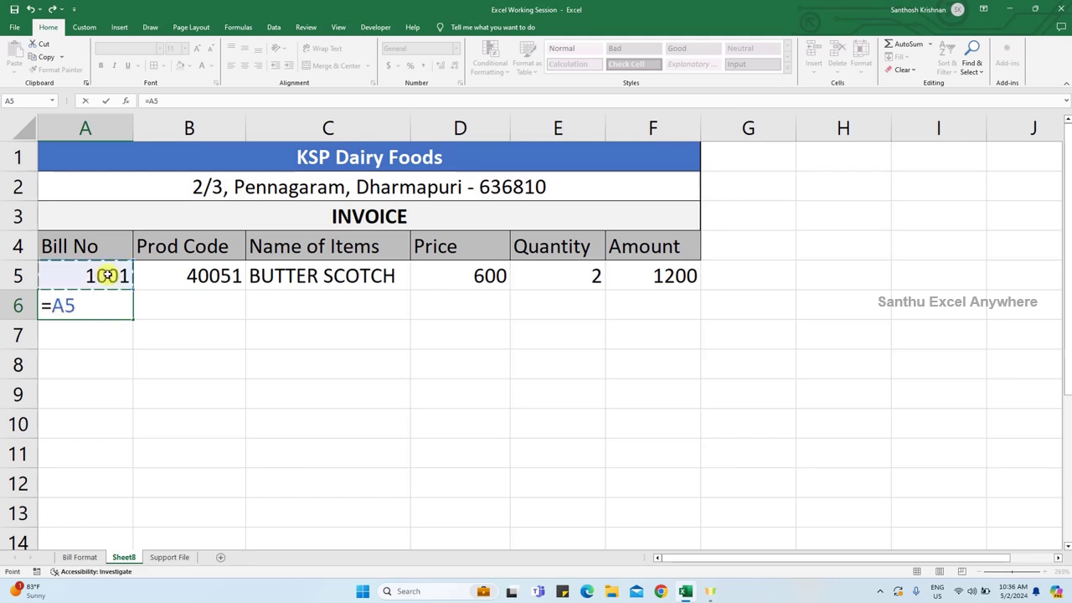
{"action": "type", "text": "+1"}
{"action": "key", "text": "Return"}
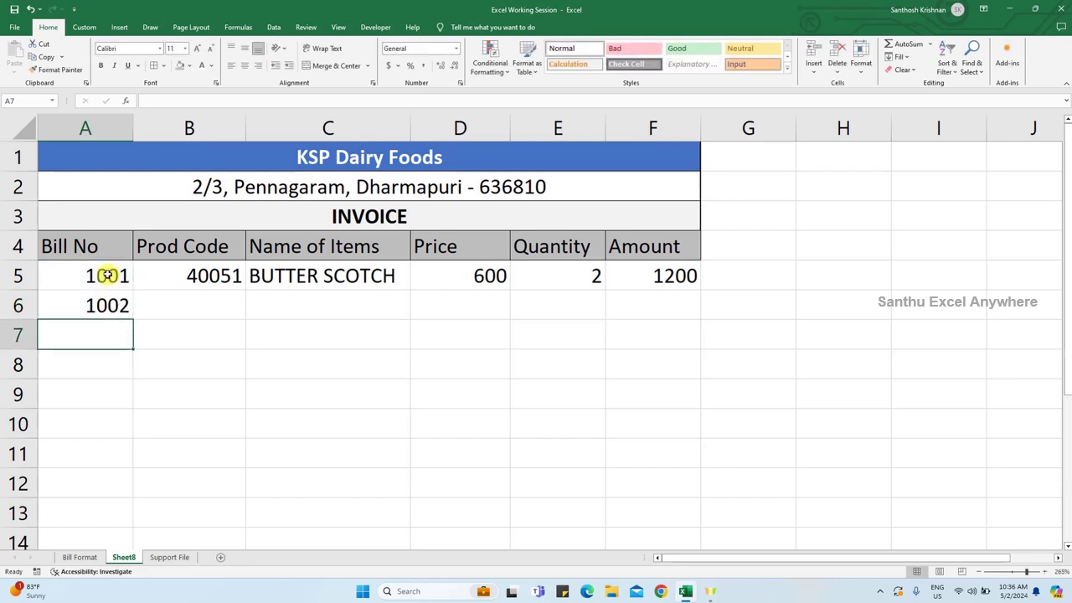
{"action": "left_click", "coordinate": [98, 305]}
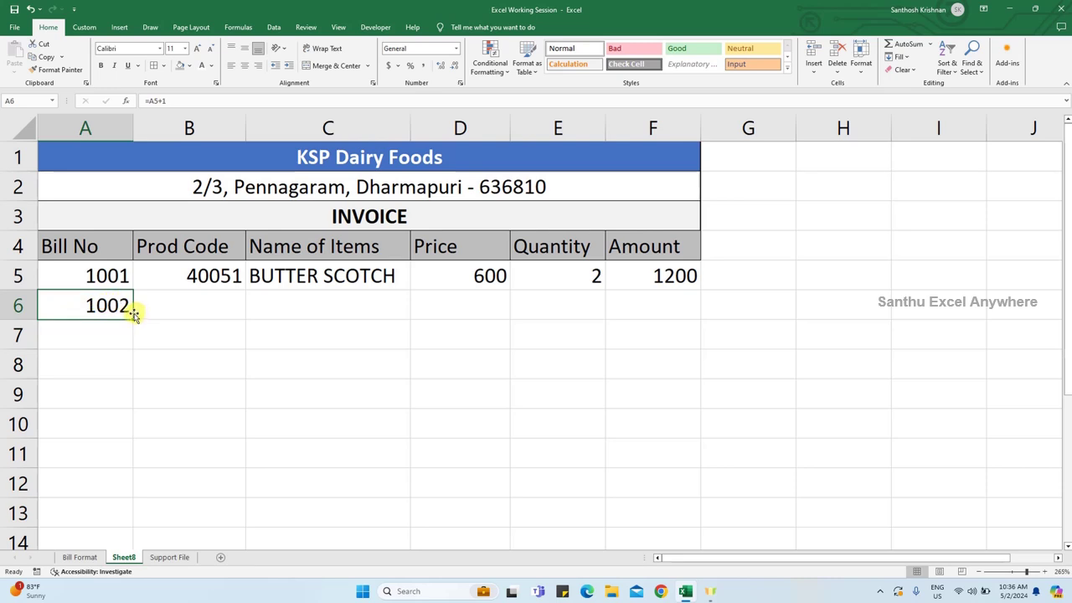
{"action": "left_click_drag", "start_coordinate": [134, 321], "coordinate": [114, 422]}
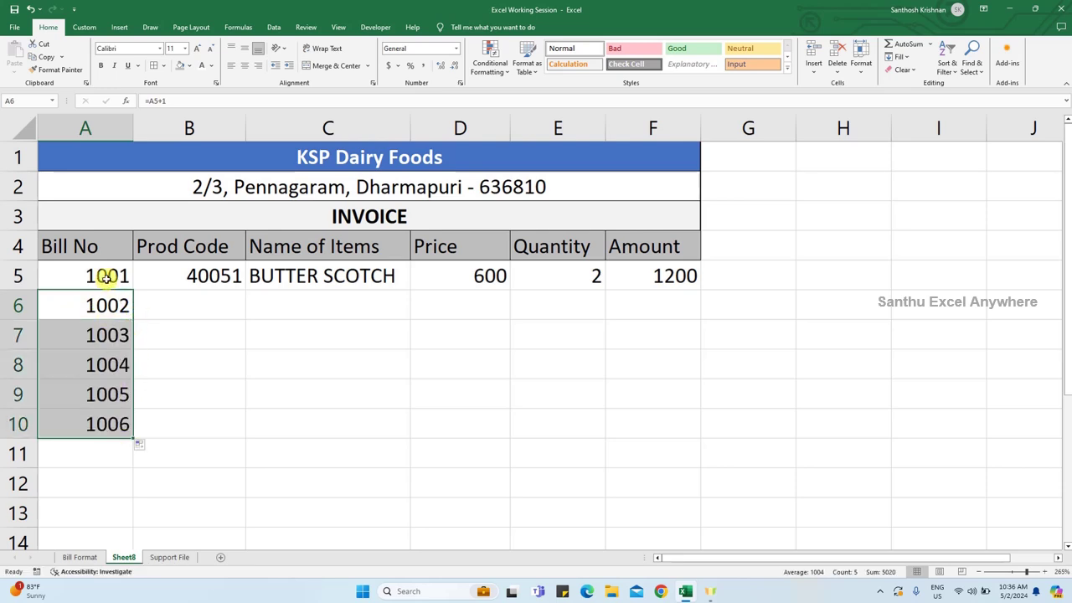
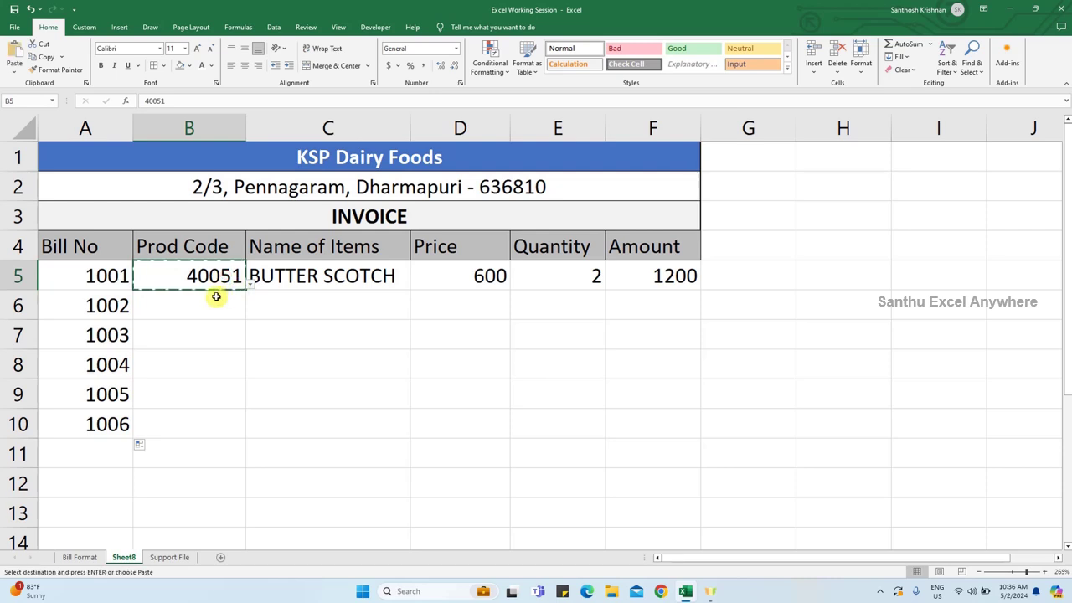
Extend the product code dropdown from B5 to B6:B10, leaving those cells without a selected code
{"action": "left_click", "coordinate": [209, 306]}
{"action": "key", "text": "ctrl+v"}
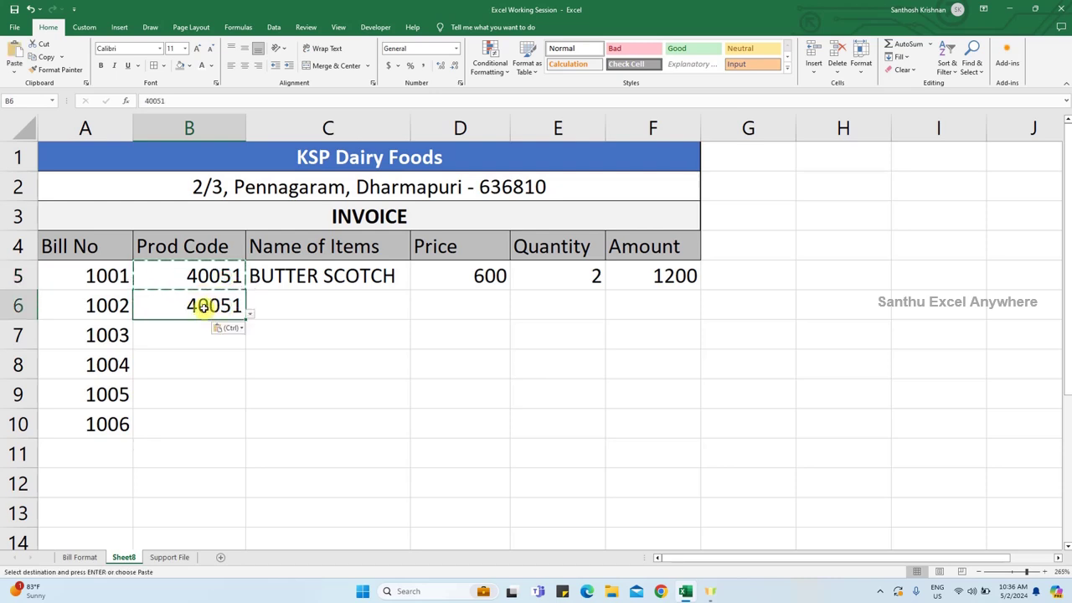
{"action": "key", "text": "Delete"}
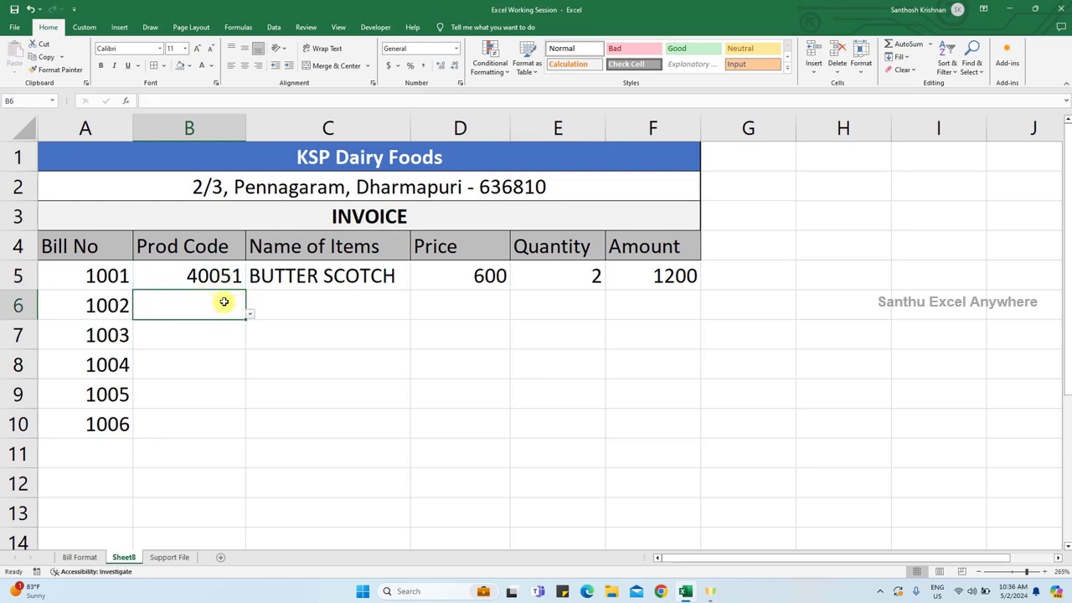
{"action": "left_click_drag", "start_coordinate": [215, 311], "coordinate": [212, 414]}
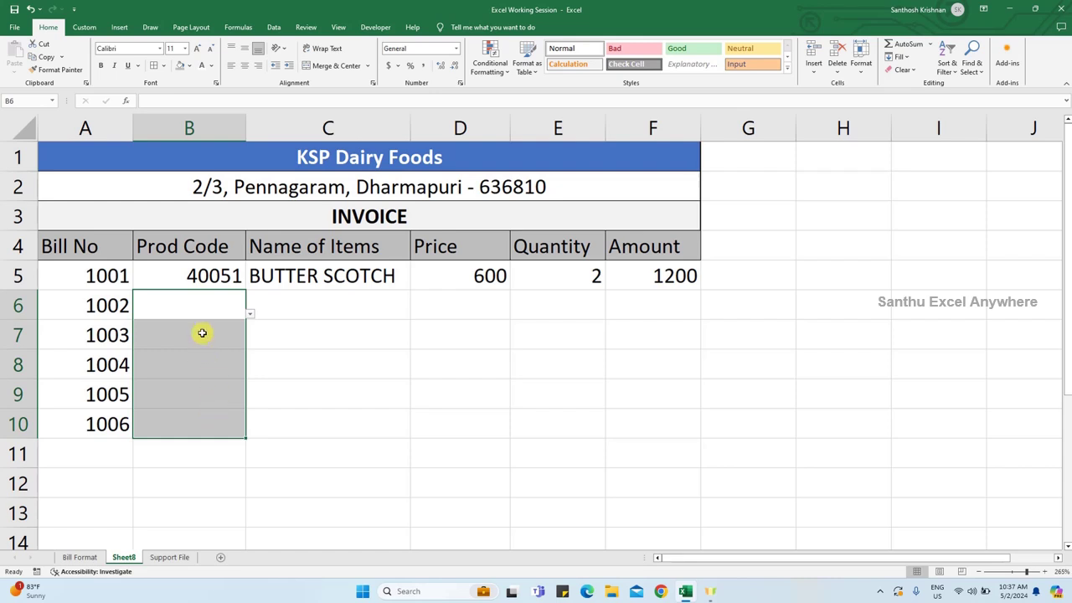
{"action": "left_click", "coordinate": [201, 333]}
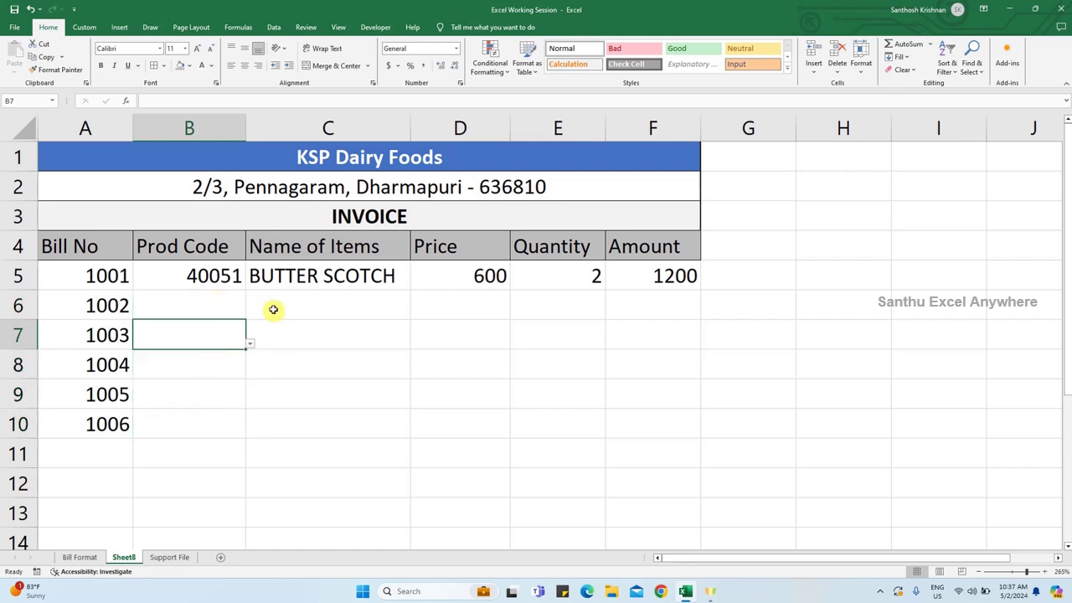
Inspect the VLOOKUP formulas behind the item name in C5 and the price in D5
{"action": "left_click", "coordinate": [297, 279]}
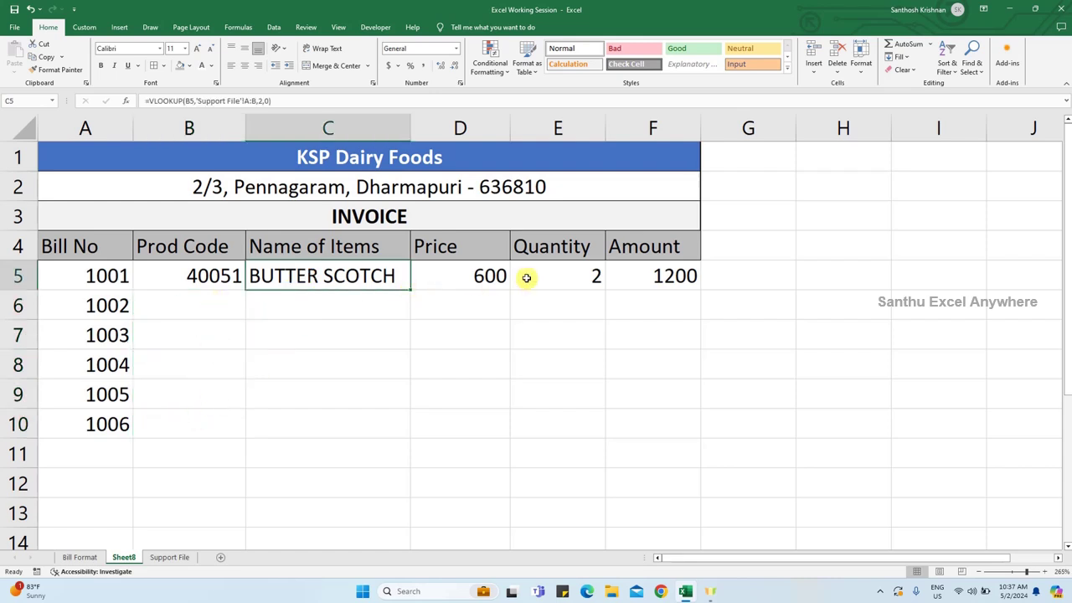
{"action": "double_click", "coordinate": [375, 278]}
{"action": "left_click", "coordinate": [490, 279]}
{"action": "double_click", "coordinate": [455, 279]}
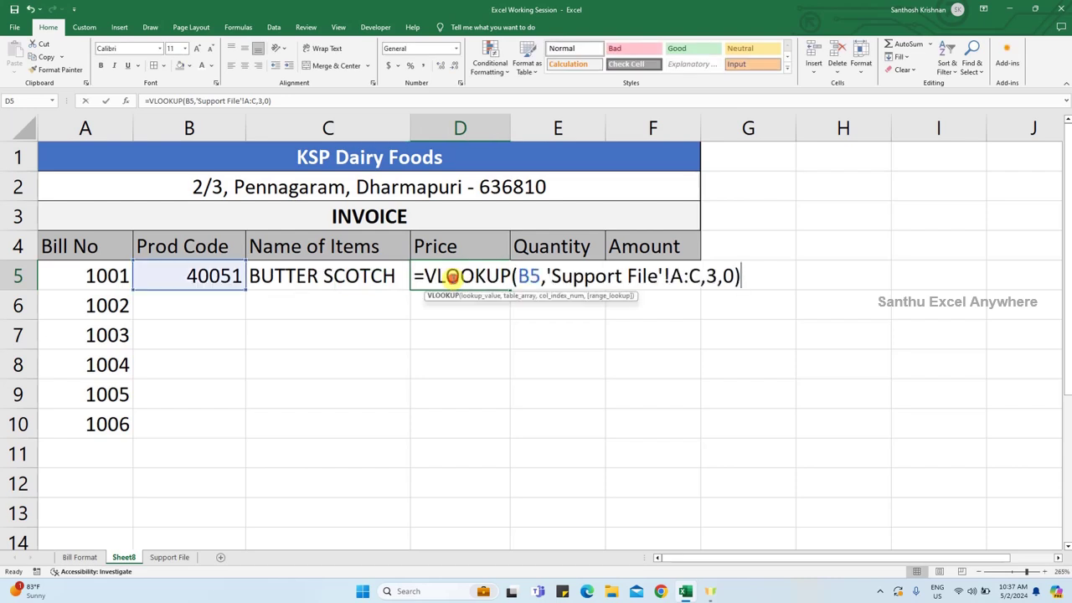
{"action": "key", "text": "Tab"}
Try copying the item name lookup from C5 to C6, and clear the pasted cell
{"action": "left_click", "coordinate": [323, 276]}
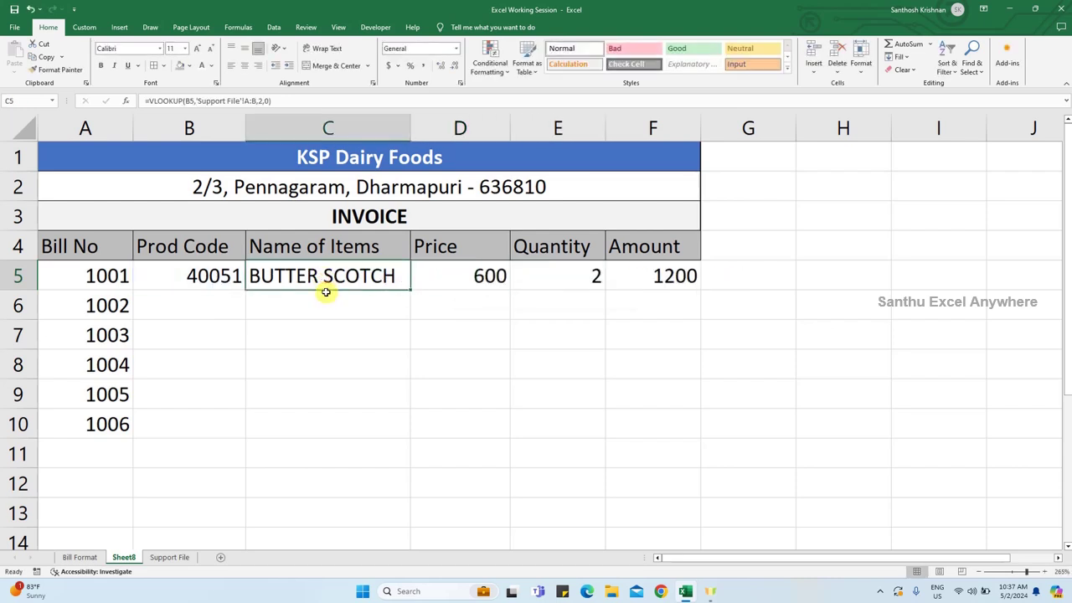
{"action": "key", "text": "ctrl+c"}
{"action": "left_click", "coordinate": [327, 306]}
{"action": "key", "text": "ctrl+v"}
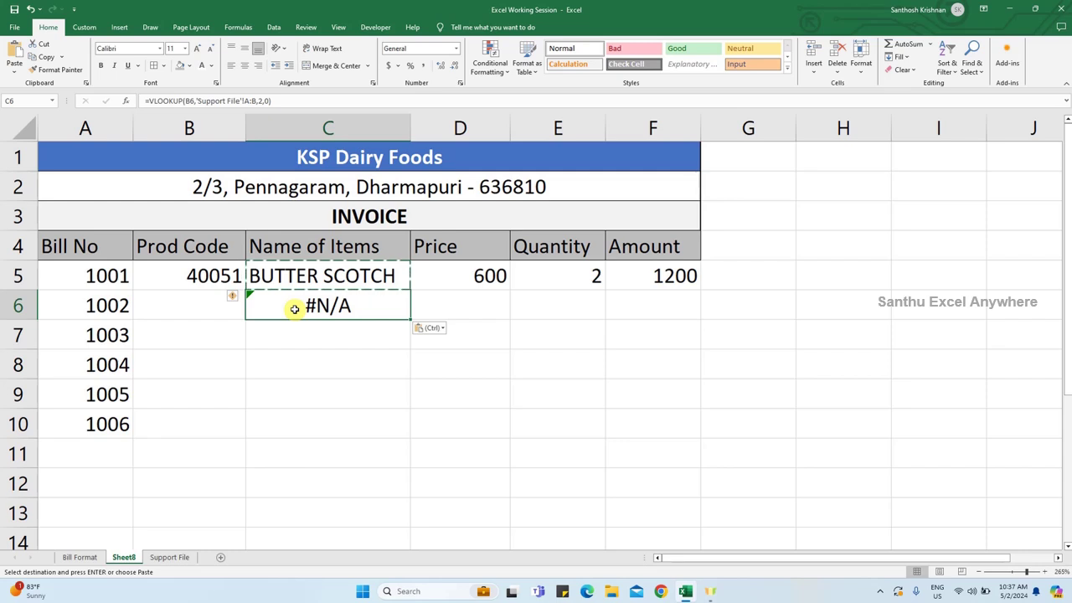
{"action": "key", "text": "Delete"}
Wrap the item name lookup in C5 in IFERROR with an empty string "" as the error value
{"action": "left_click", "coordinate": [303, 277]}
{"action": "double_click", "coordinate": [301, 277]}
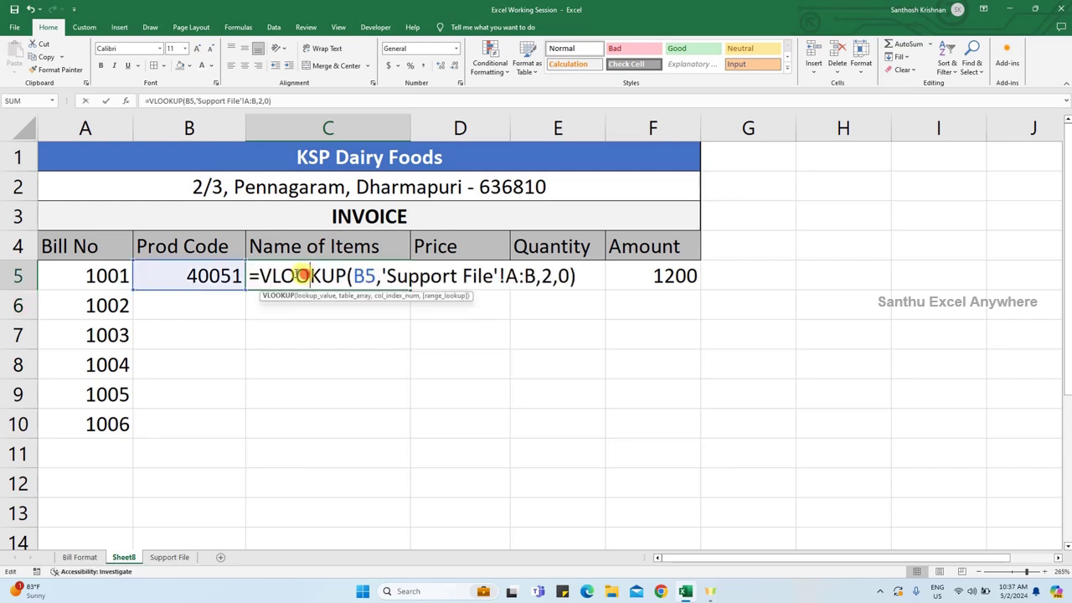
{"action": "left_click", "coordinate": [262, 276]}
{"action": "type", "text": "IFE"}
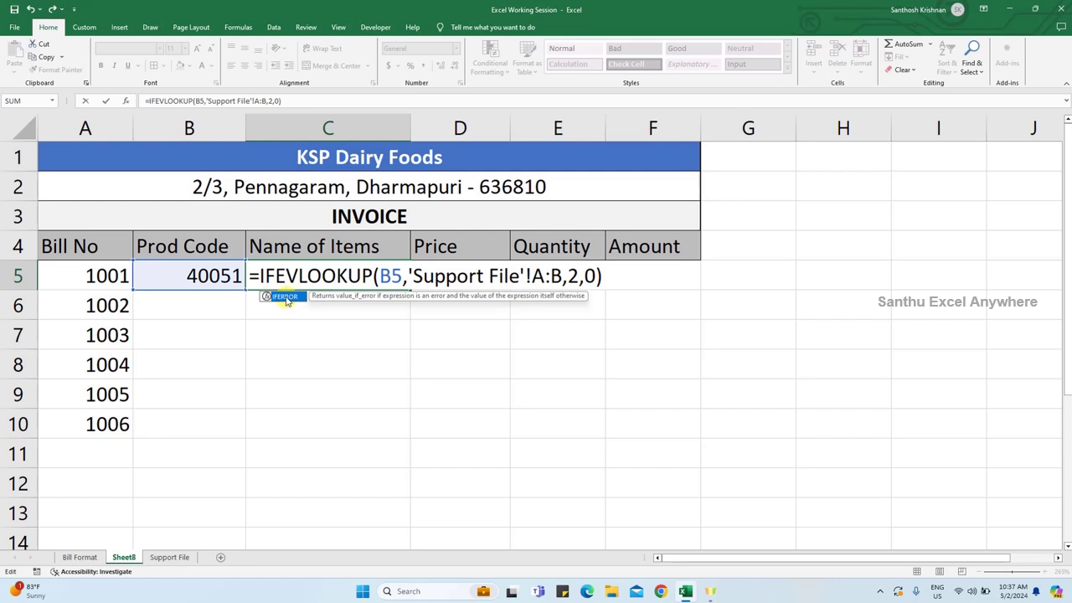
{"action": "double_click", "coordinate": [283, 296]}
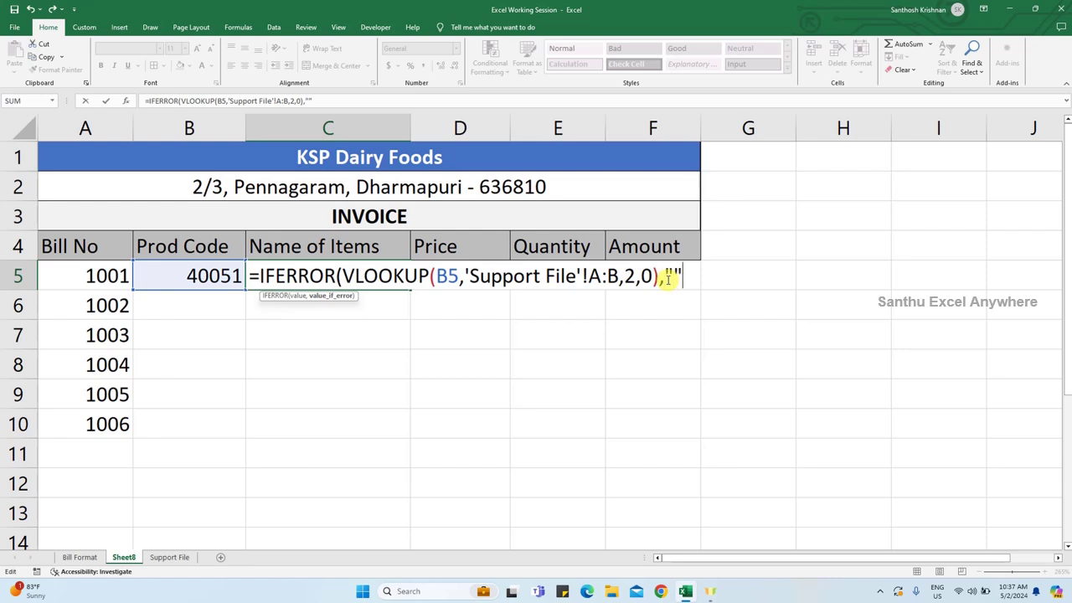
{"action": "type", "text": ")"}
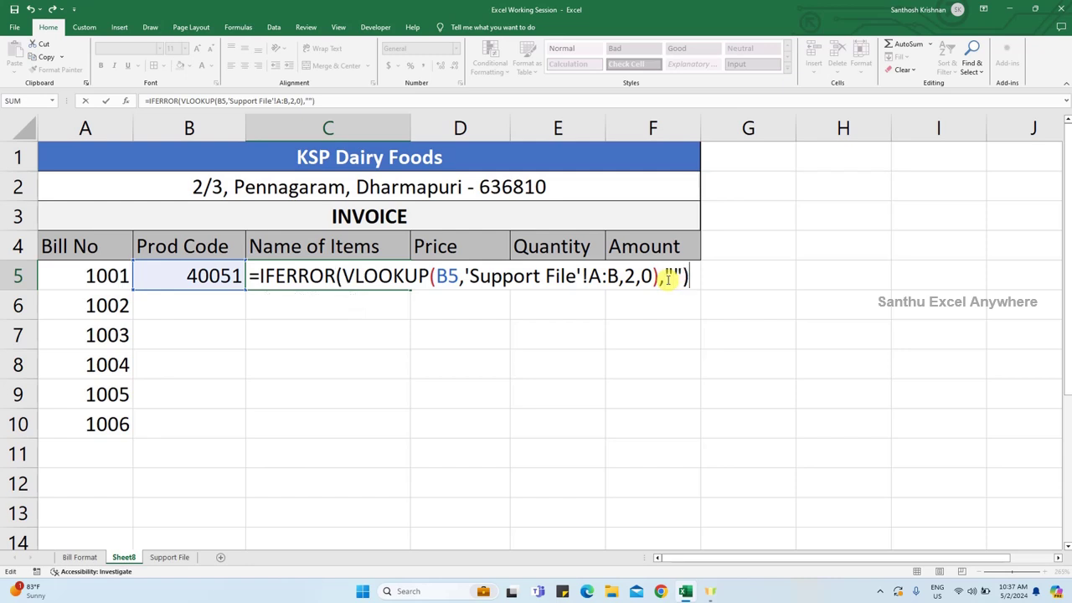
{"action": "key", "text": "Return"}
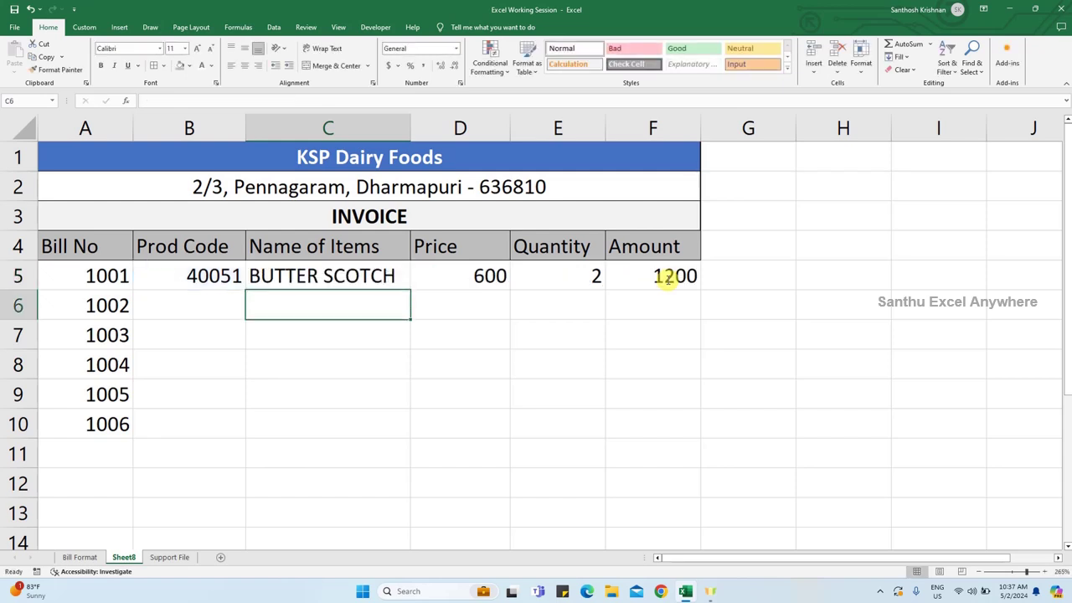
Copy the IFERROR item name lookup from C5 to C6 and check the pasted formula
{"action": "left_click", "coordinate": [383, 275]}
{"action": "key", "text": "ctrl+c"}
{"action": "left_click", "coordinate": [345, 300]}
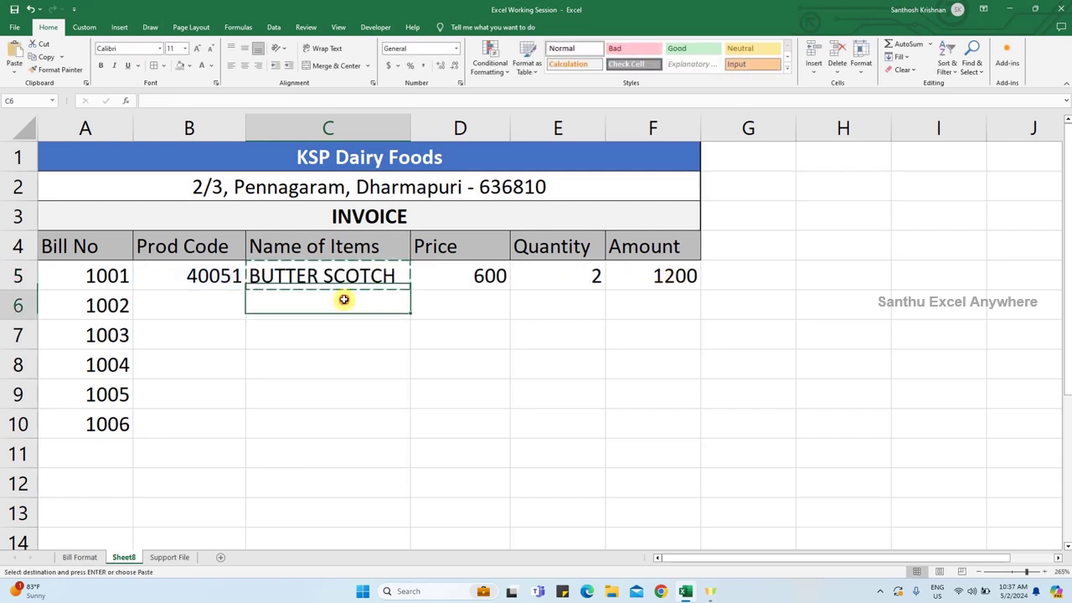
{"action": "key", "text": "ctrl+v"}
{"action": "double_click", "coordinate": [343, 299]}
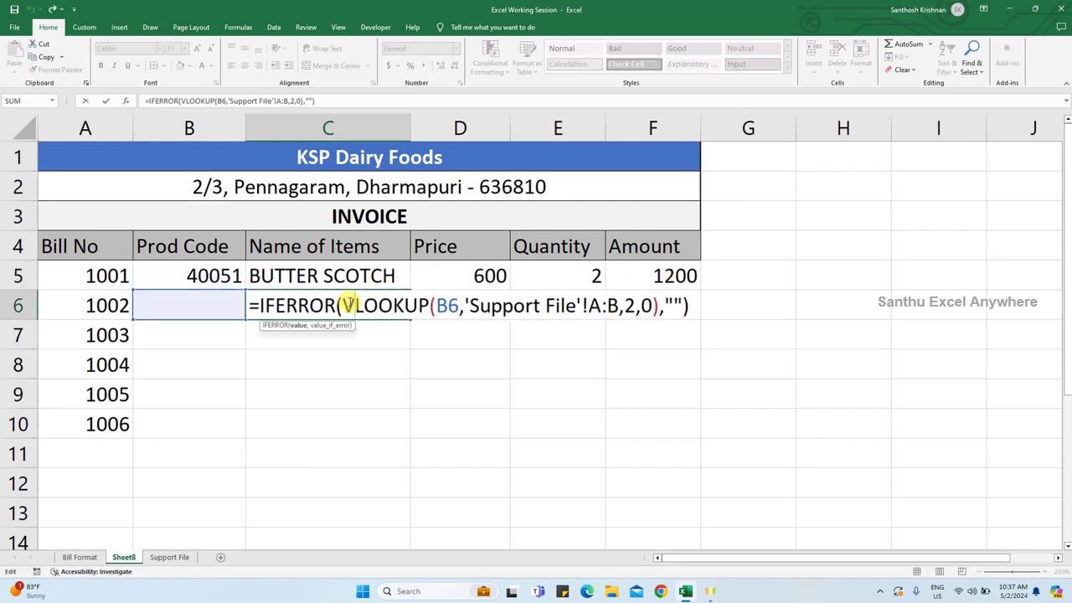
{"action": "left_click", "coordinate": [258, 306]}
{"action": "key", "text": "Escape"}
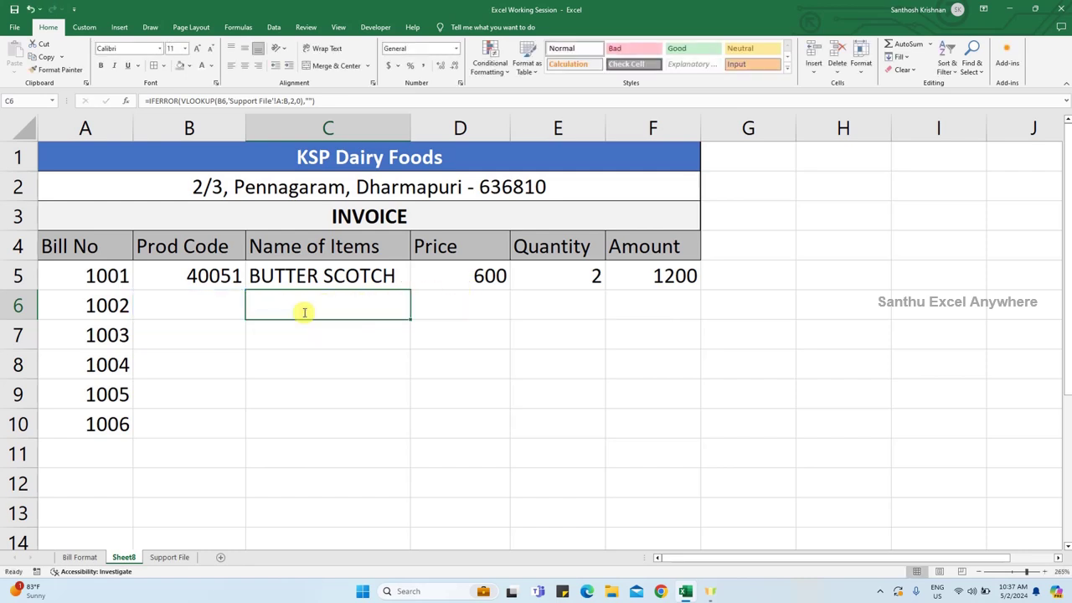
Wrap the price lookup in D5 in IFERROR with an empty string "" as the error value
{"action": "double_click", "coordinate": [457, 278]}
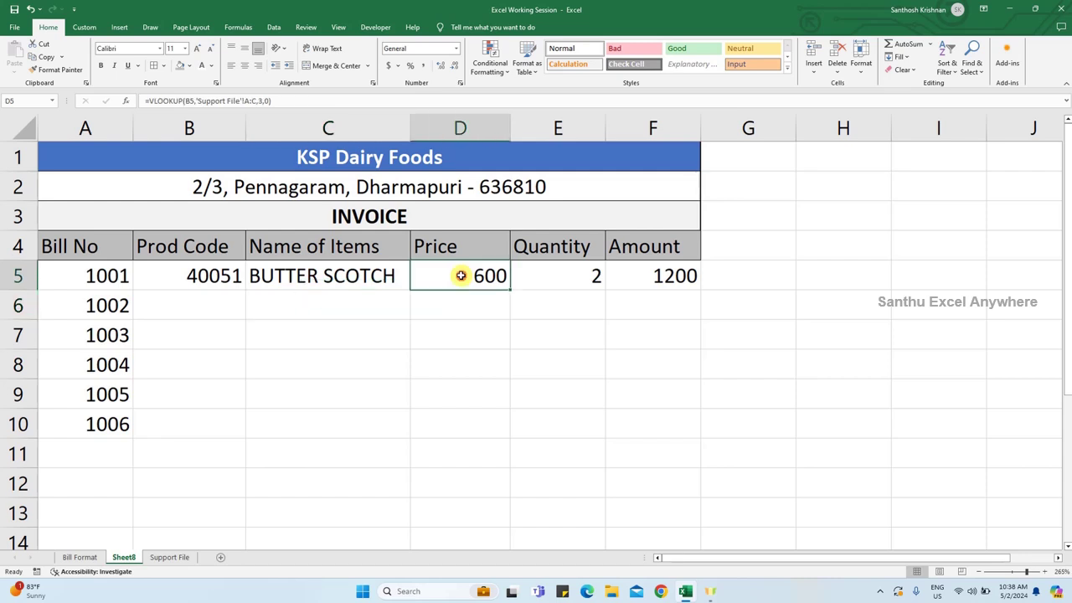
{"action": "left_click", "coordinate": [428, 275]}
{"action": "type", "text": "IFERROR("}
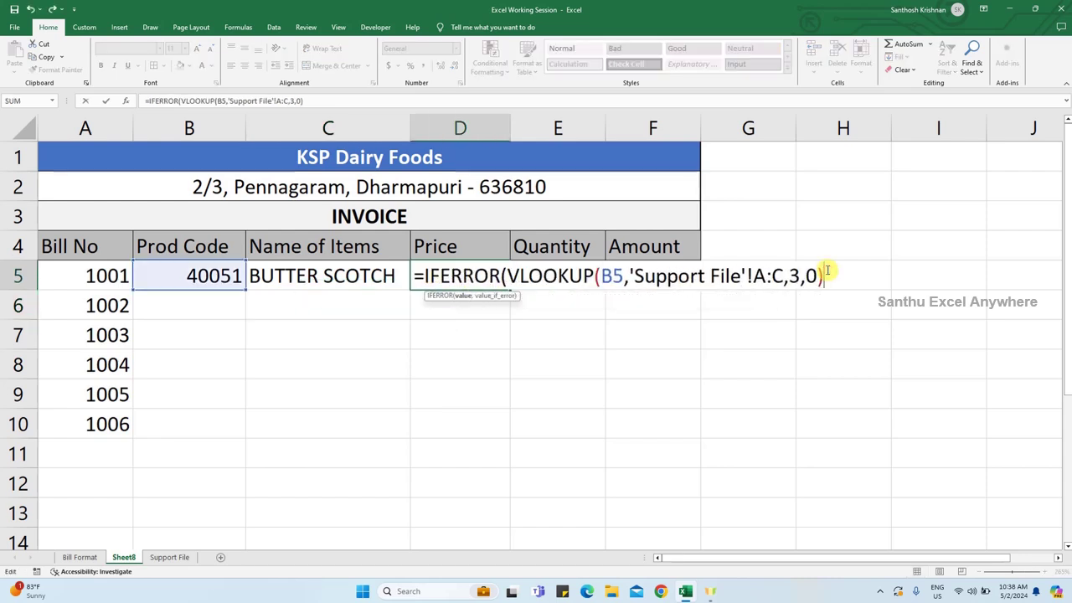
{"action": "type", "text": "\"\")"}
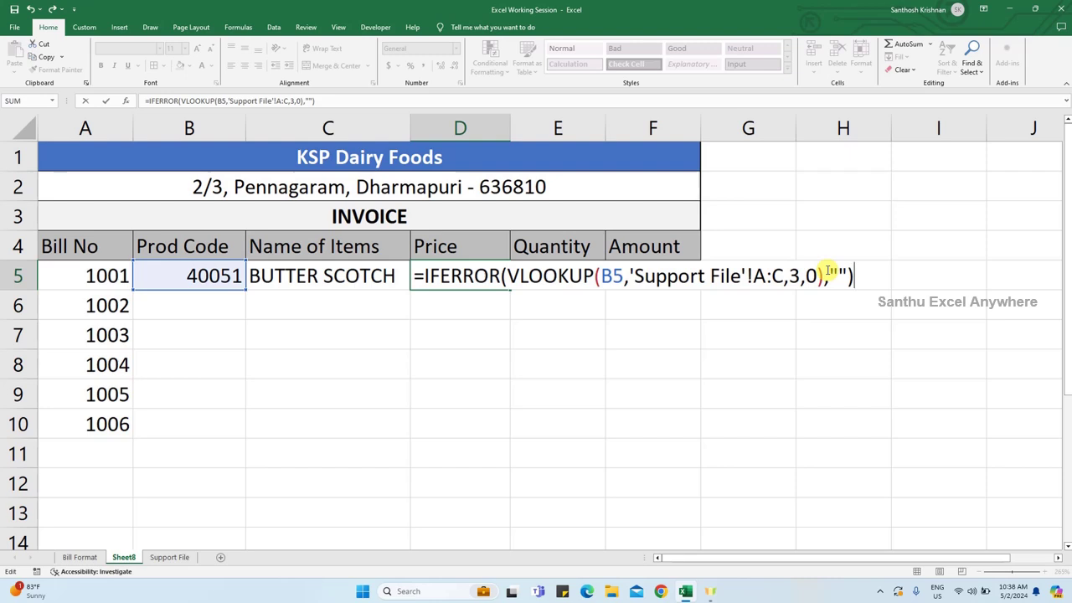
{"action": "key", "text": "Return"}
Wrap the price-times-quantity amount formula in F5 in IFERROR with an empty string "" as the error value
{"action": "left_click", "coordinate": [581, 279]}
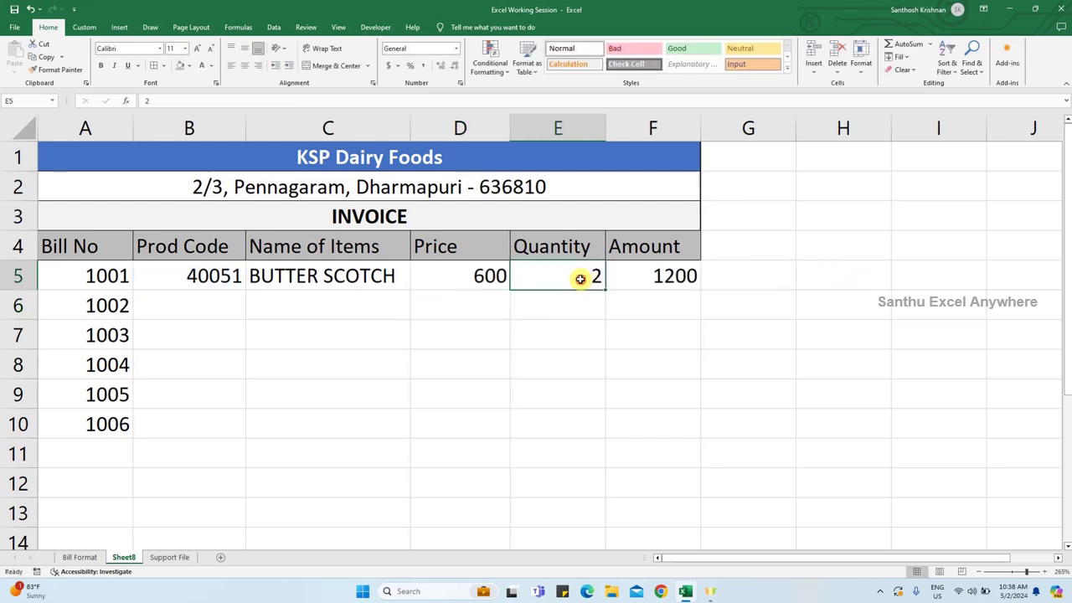
{"action": "double_click", "coordinate": [648, 275]}
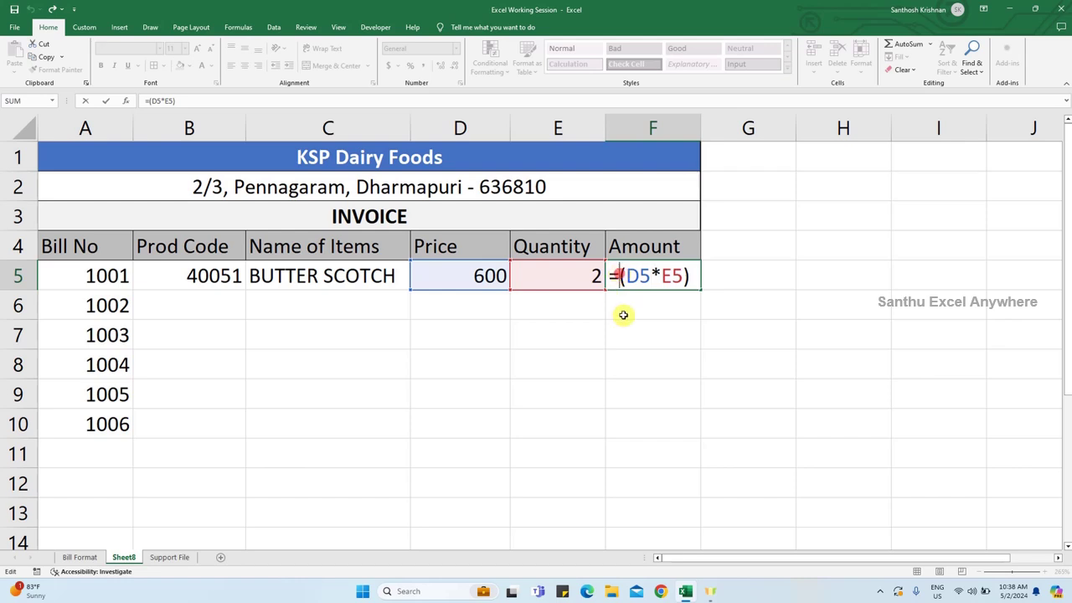
{"action": "type", "text": "IFERROR"}
{"action": "left_click", "coordinate": [762, 276]}
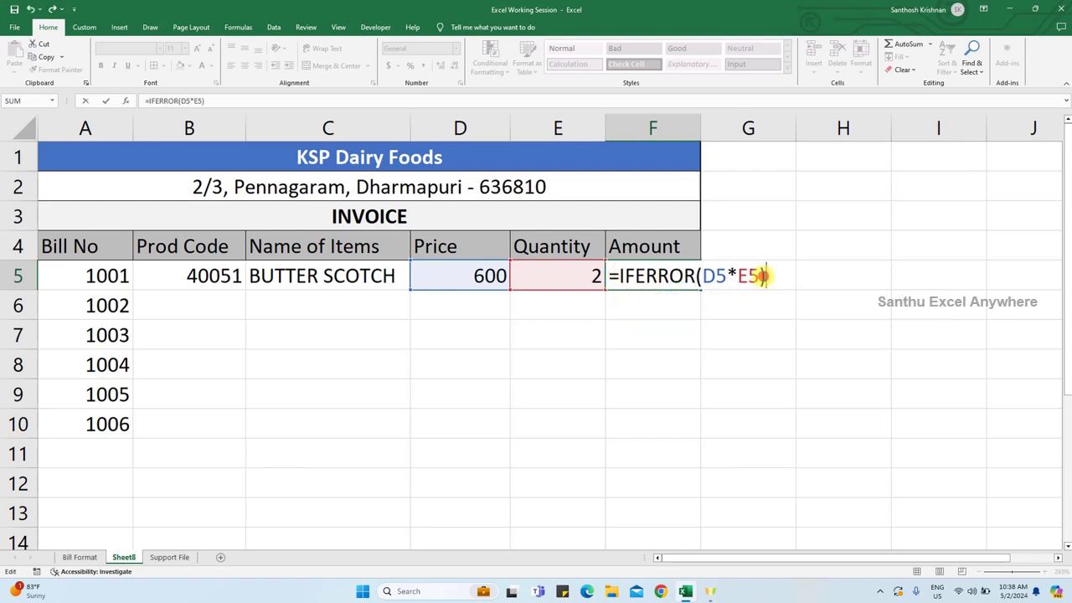
{"action": "type", "text": ","}
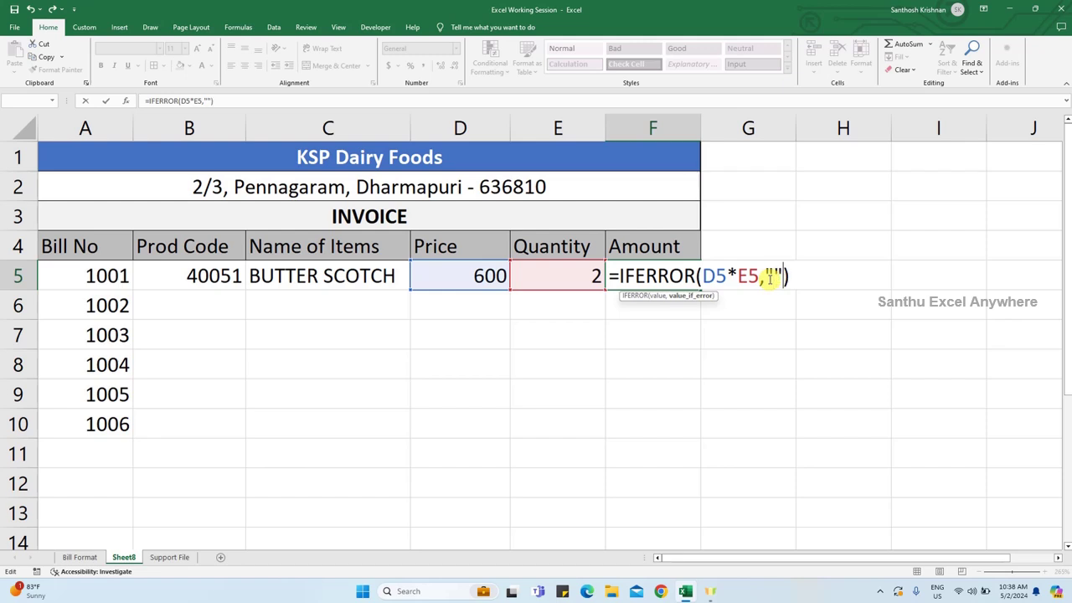
{"action": "type", "text": "\"\""}
{"action": "key", "text": "Return"}
Copy the item name, price, quantity and amount cells C5:F5 down to C6:F10
{"action": "left_click", "coordinate": [278, 274]}
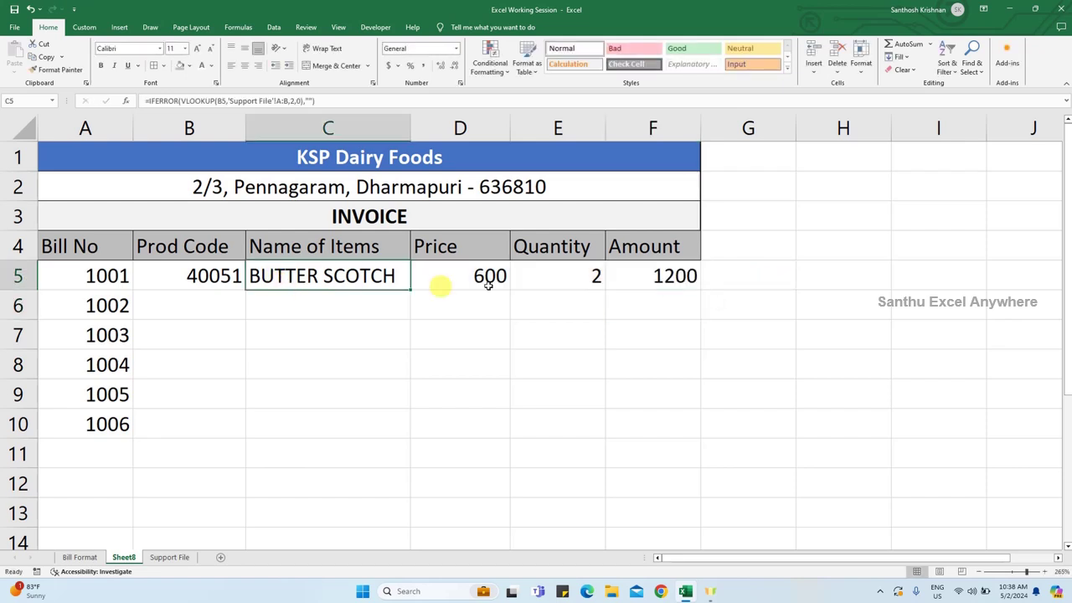
{"action": "left_click", "coordinate": [643, 278], "text": "shift"}
{"action": "key", "text": "ctrl+c"}
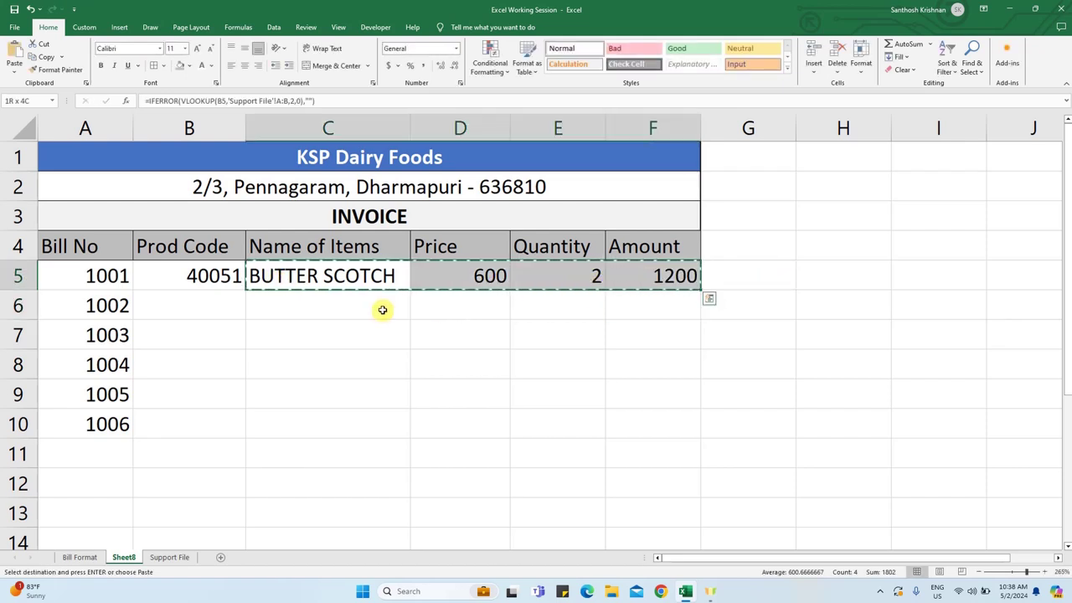
{"action": "left_click_drag", "start_coordinate": [347, 307], "coordinate": [677, 413]}
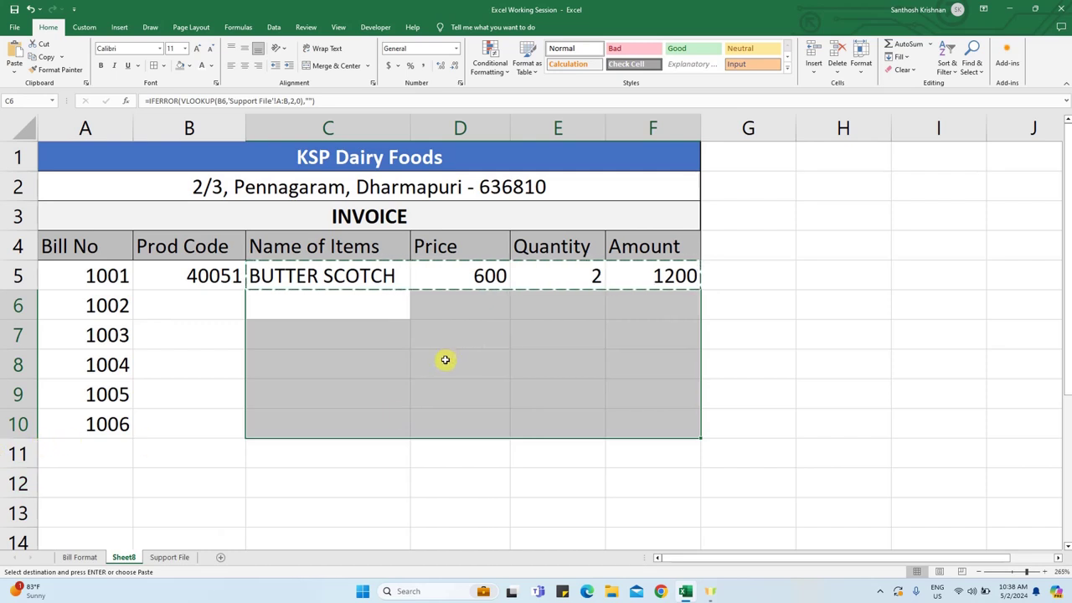
{"action": "key", "text": "ctrl+v"}
Clear the pasted quantities from E6:E10
{"action": "left_click", "coordinate": [586, 303]}
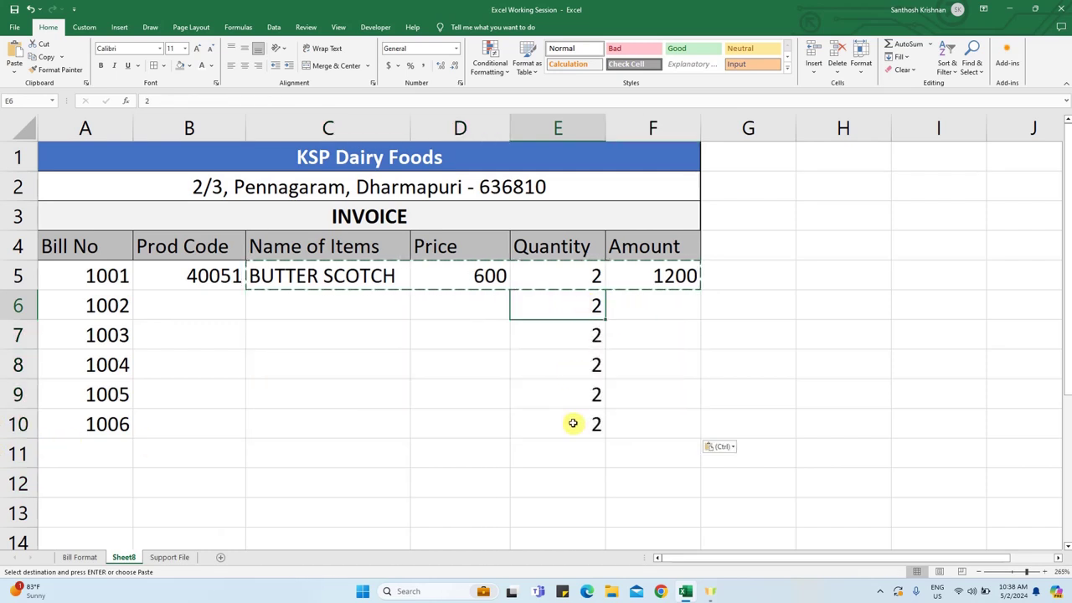
{"action": "left_click", "coordinate": [573, 424], "text": "shift"}
{"action": "key", "text": "Delete"}
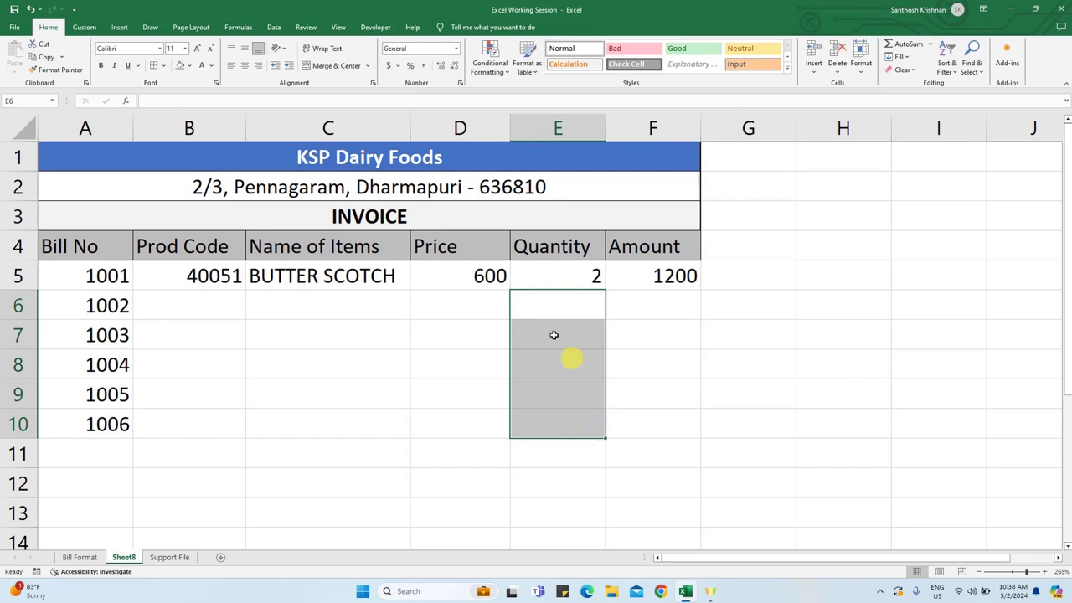
Choose product code 40049 from the dropdown in B6 for bill 1002
{"action": "left_click", "coordinate": [107, 306]}
{"action": "left_click", "coordinate": [185, 304]}
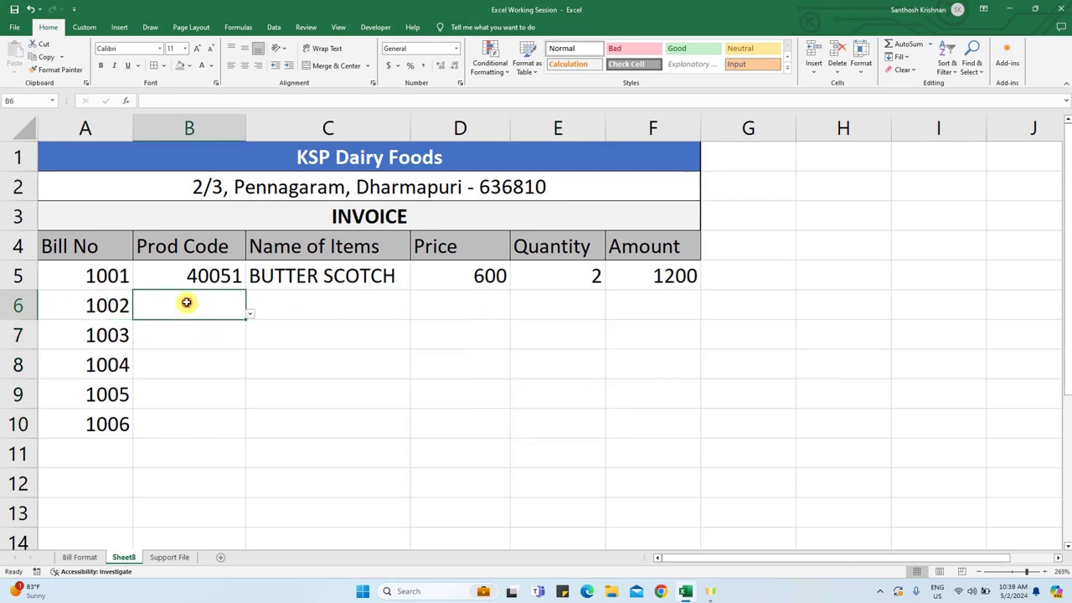
{"action": "left_click", "coordinate": [253, 315]}
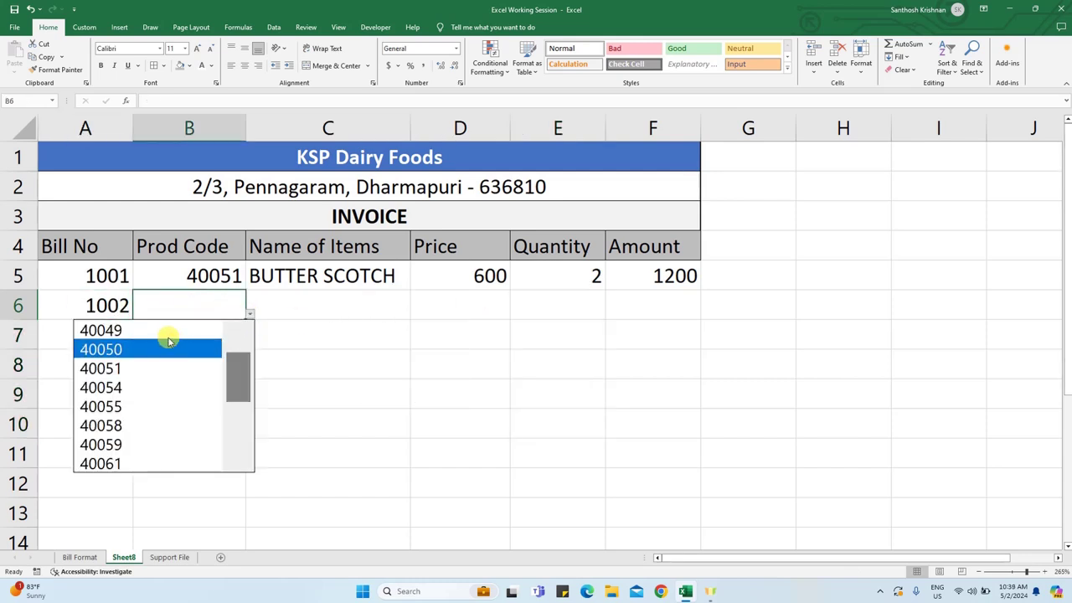
{"action": "left_click", "coordinate": [159, 331]}
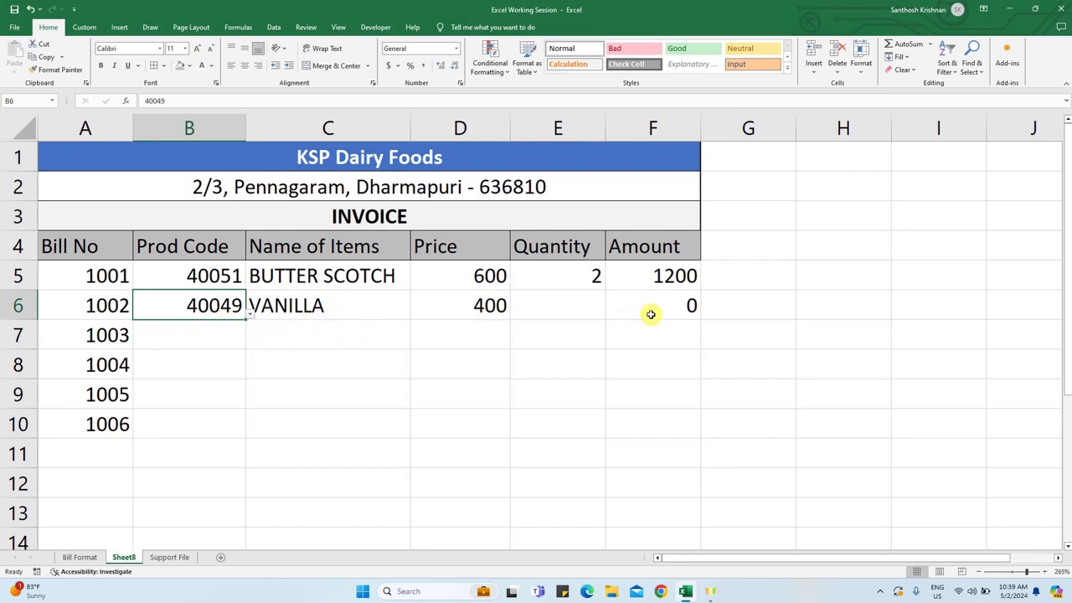
Compare the item name and price looked up for code 40049 with its row on the Support File sheet
{"action": "key", "text": "Right"}
{"action": "key", "text": "Right"}
{"action": "key", "text": "Right"}
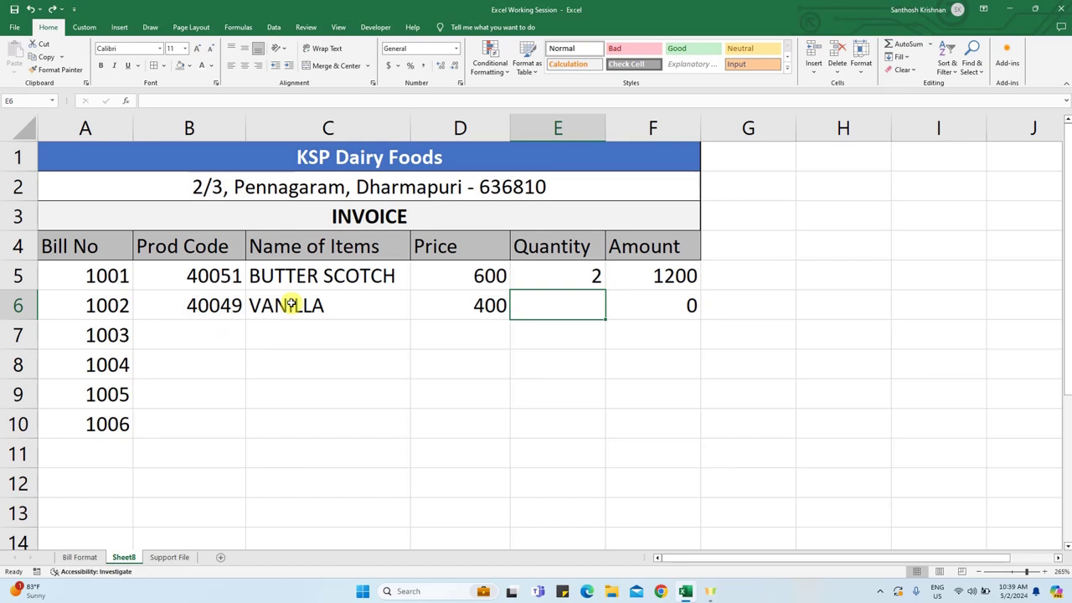
{"action": "left_click", "coordinate": [210, 306]}
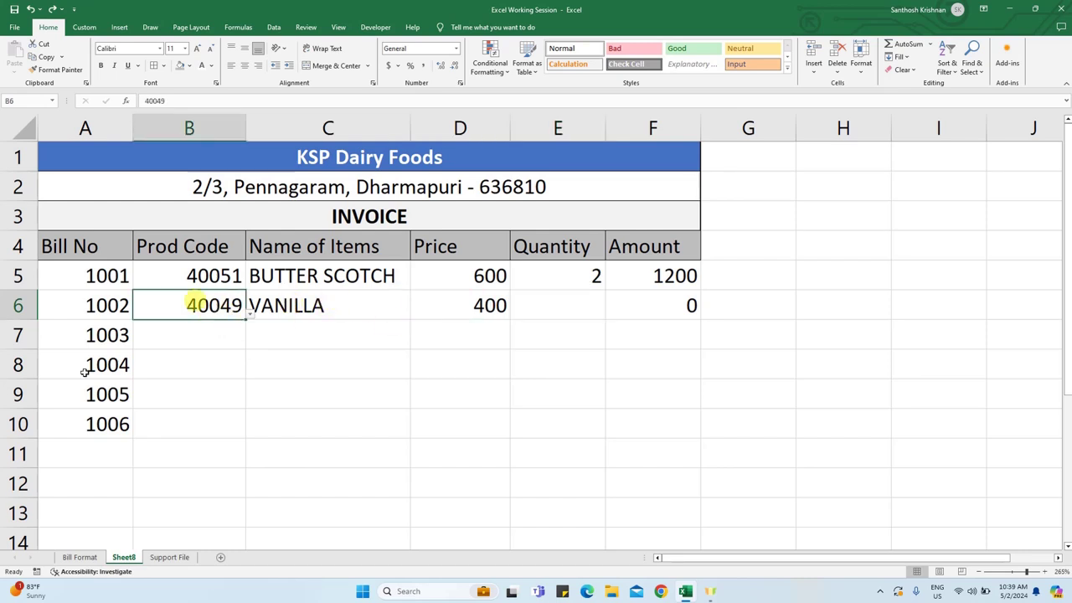
{"action": "left_click", "coordinate": [170, 557]}
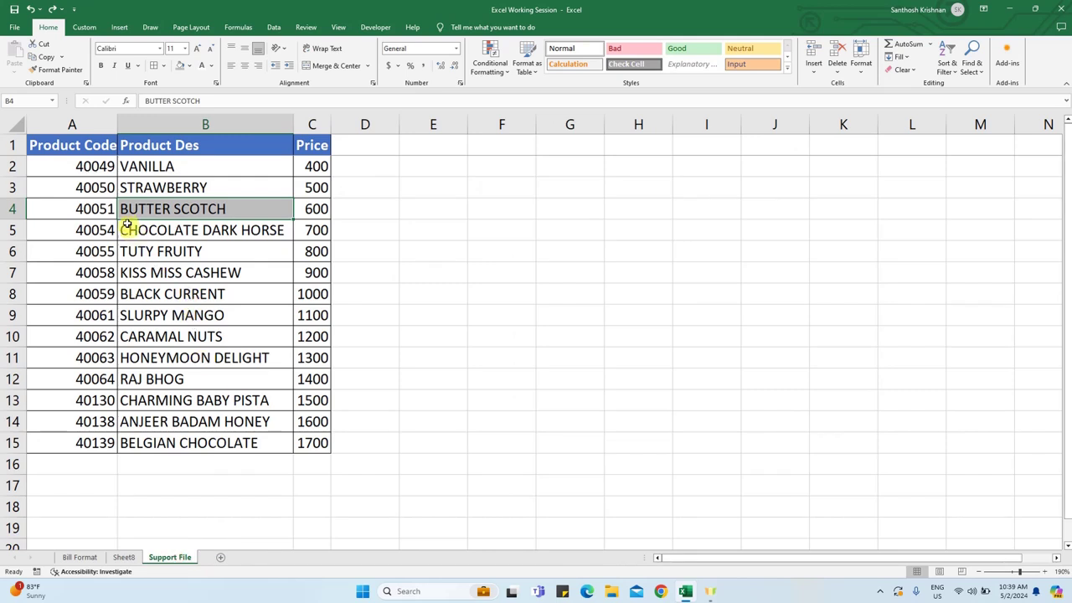
{"action": "left_click", "coordinate": [10, 166]}
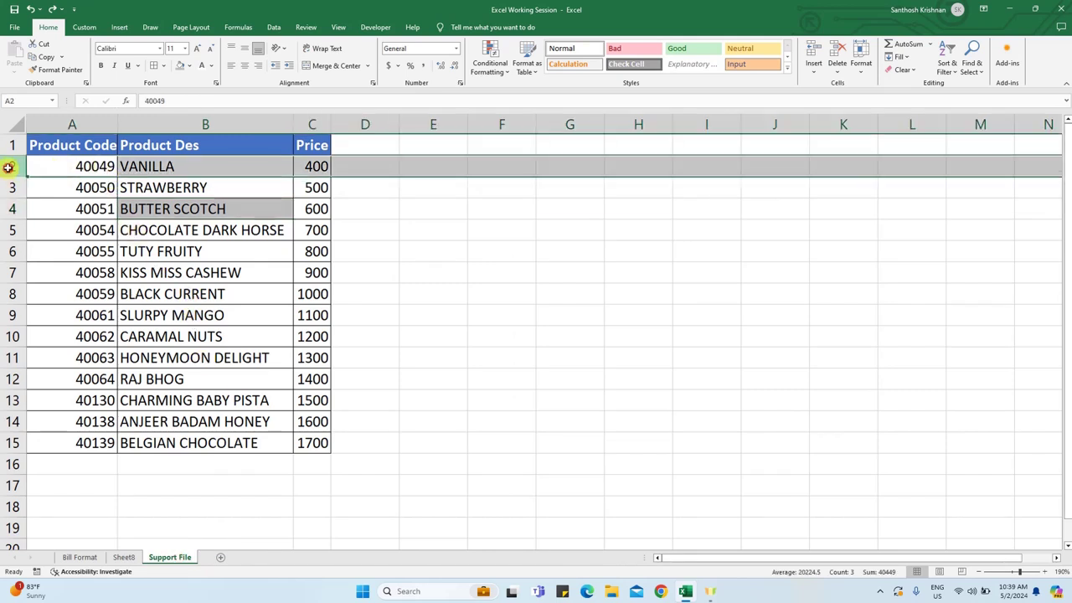
{"action": "left_click", "coordinate": [198, 168]}
{"action": "left_click", "coordinate": [313, 165]}
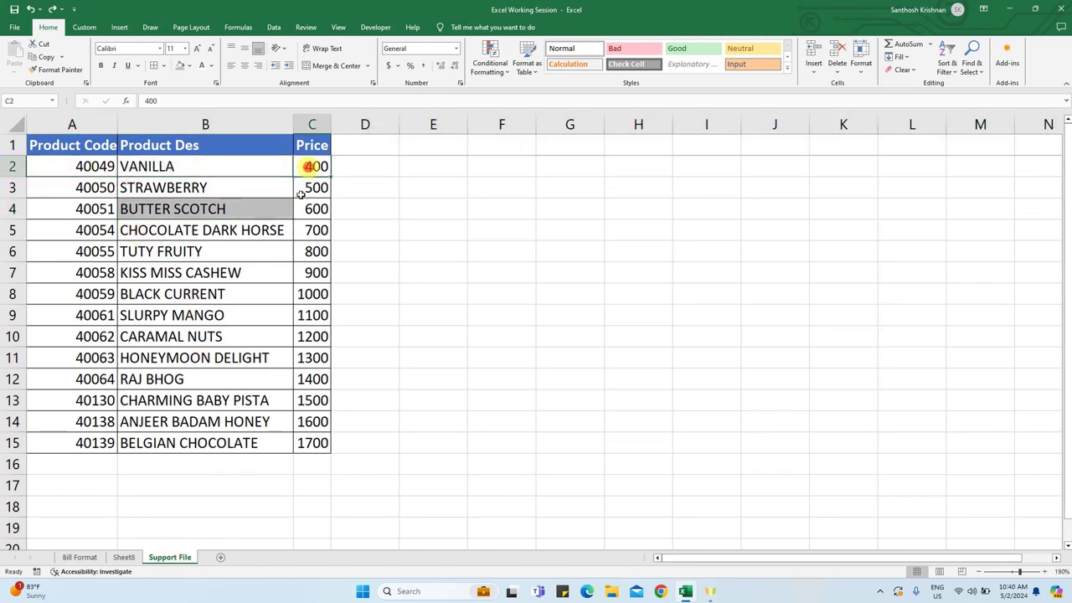
{"action": "left_click", "coordinate": [124, 557]}
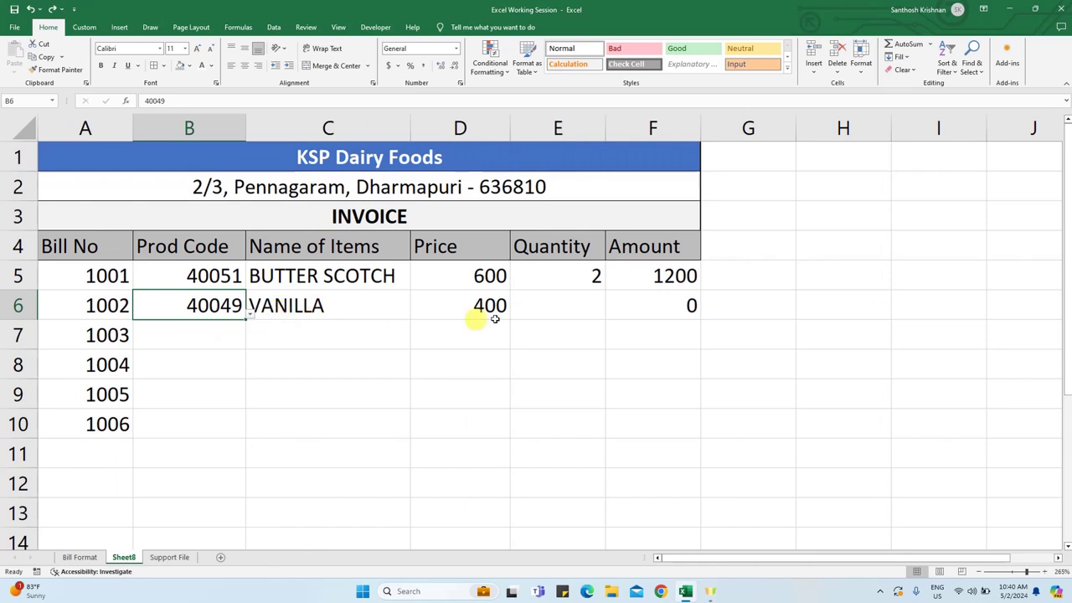
Enter a quantity of 5 in E6 for bill 1002
{"action": "left_click", "coordinate": [549, 307]}
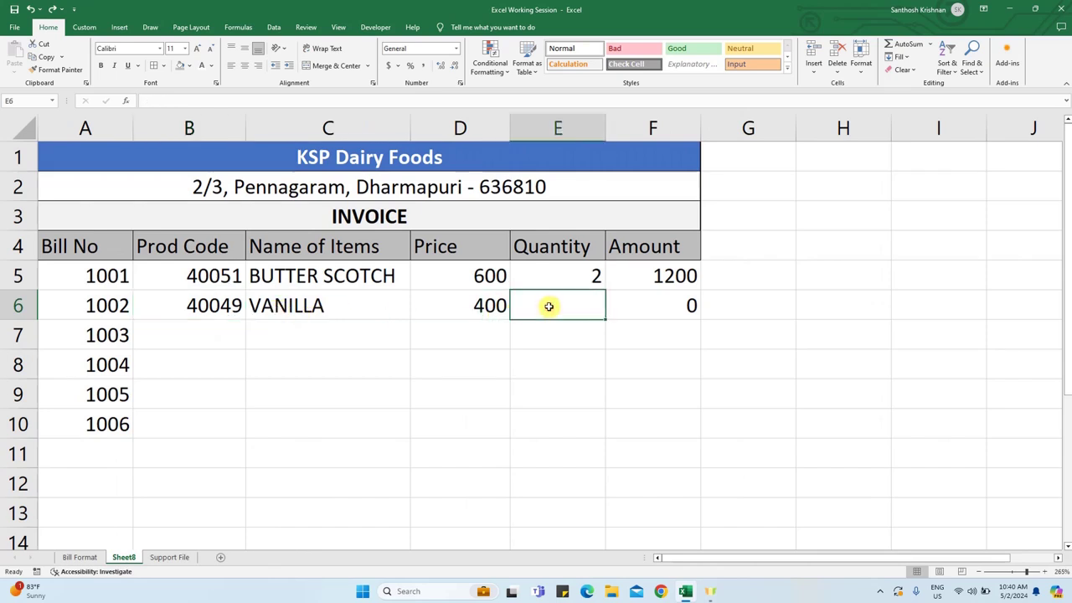
{"action": "type", "text": "5"}
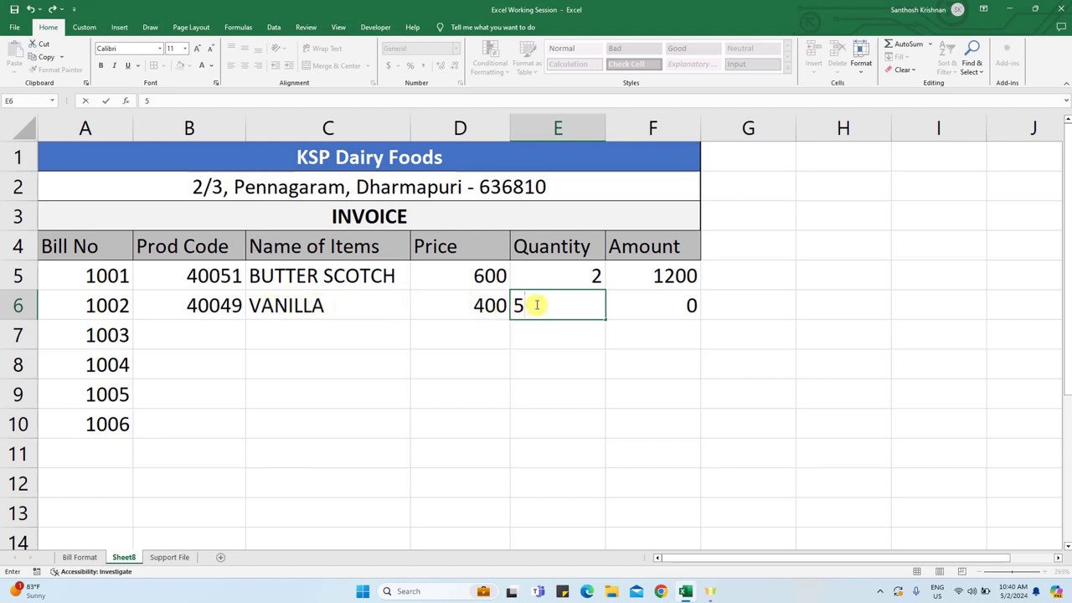
{"action": "key", "text": "Tab"}
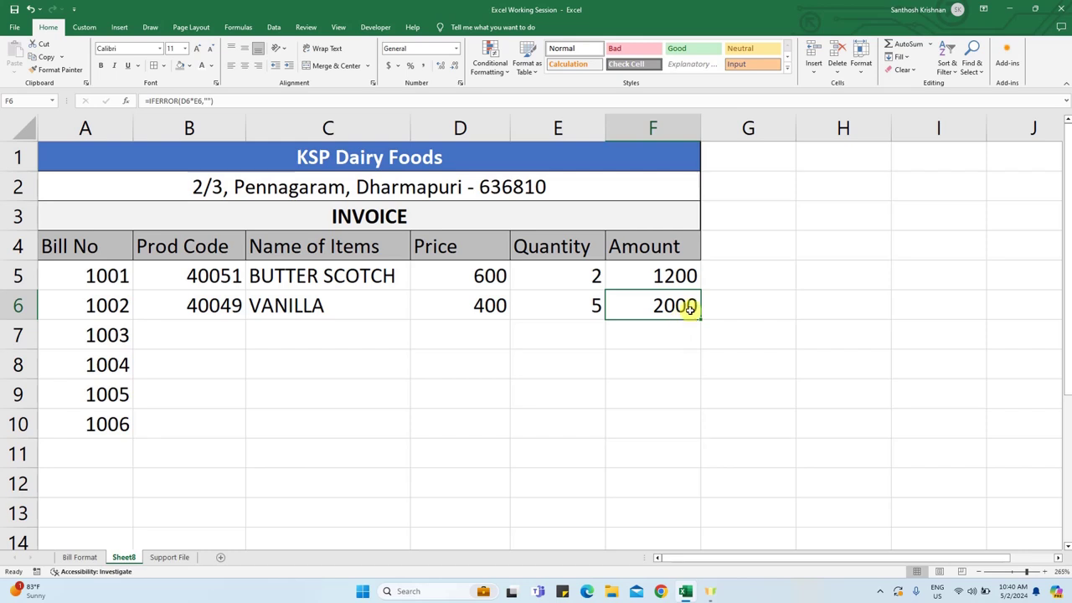
Fill in bill 1003 in row 7 with product code 40054 and a quantity of 6
{"action": "left_click", "coordinate": [209, 299]}
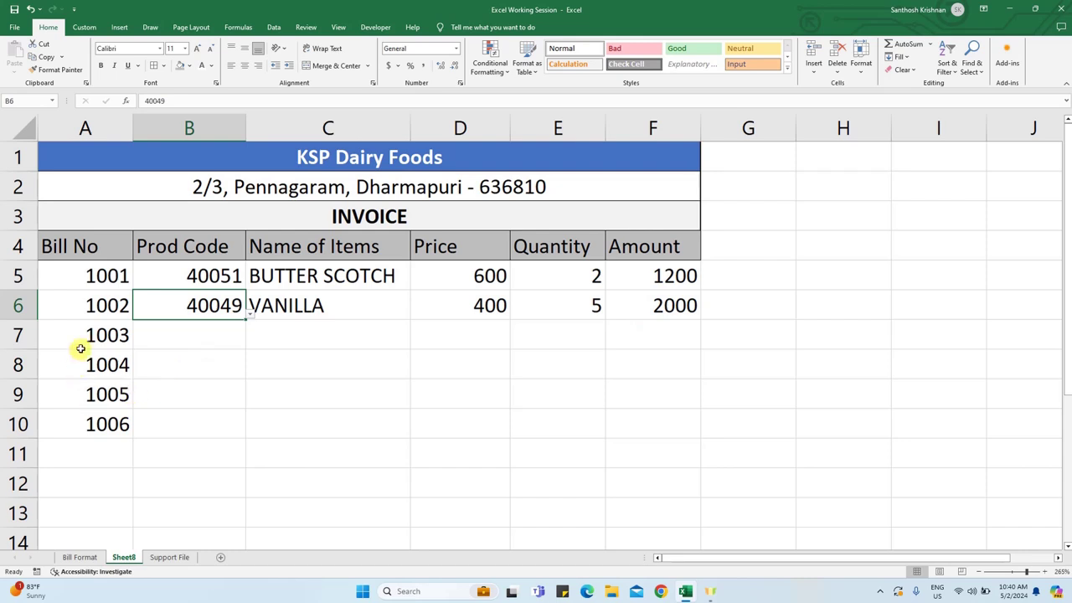
{"action": "left_click", "coordinate": [237, 334]}
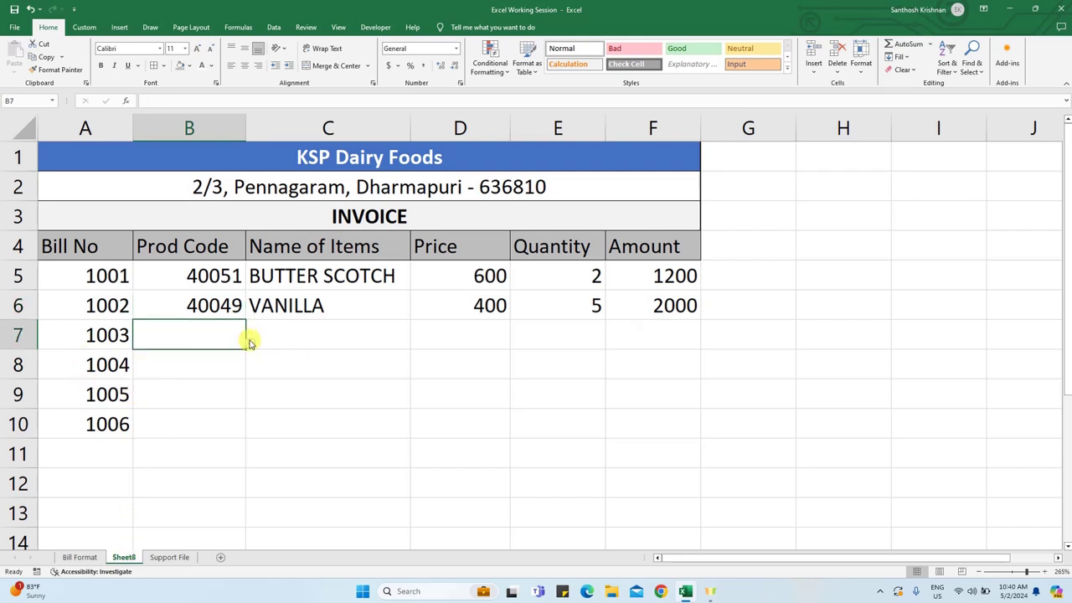
{"action": "left_click", "coordinate": [251, 335]}
{"action": "left_click", "coordinate": [180, 414]}
{"action": "left_click", "coordinate": [575, 335]}
{"action": "type", "text": "6"}
{"action": "key", "text": "Tab"}
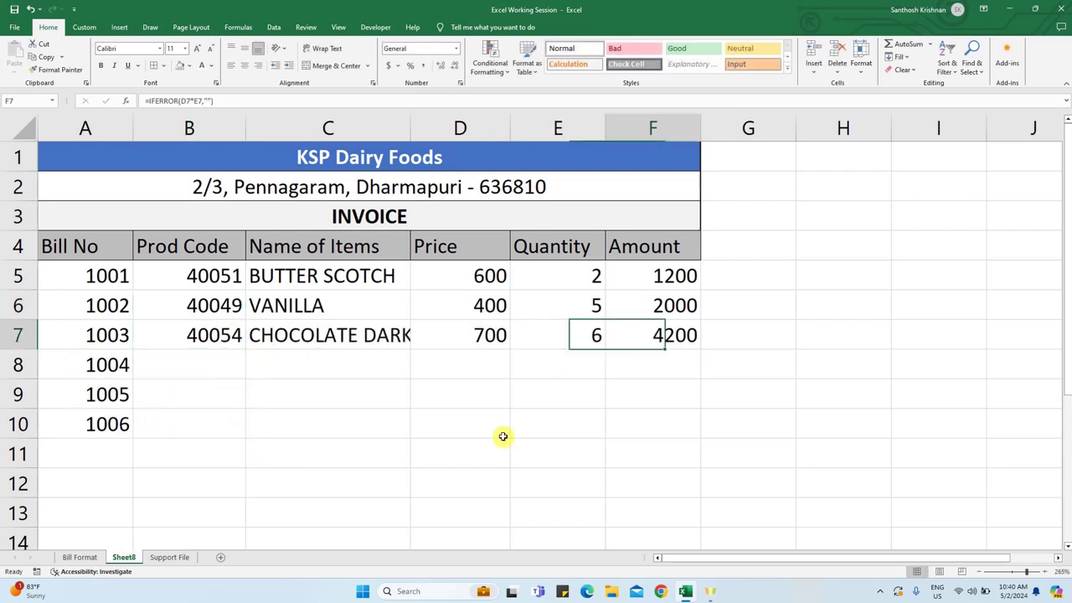
Fill in bill 1004 in row 8 with product code 40055 and a quantity of 5
{"action": "left_click", "coordinate": [237, 364]}
{"action": "left_click", "coordinate": [251, 365]}
{"action": "left_click", "coordinate": [180, 457]}
{"action": "left_click", "coordinate": [558, 364]}
{"action": "type", "text": "5"}
Fill in bill 1005 in row 9 with product code 40058 and a quantity of 7
{"action": "left_click", "coordinate": [243, 395]}
{"action": "left_click", "coordinate": [252, 402]}
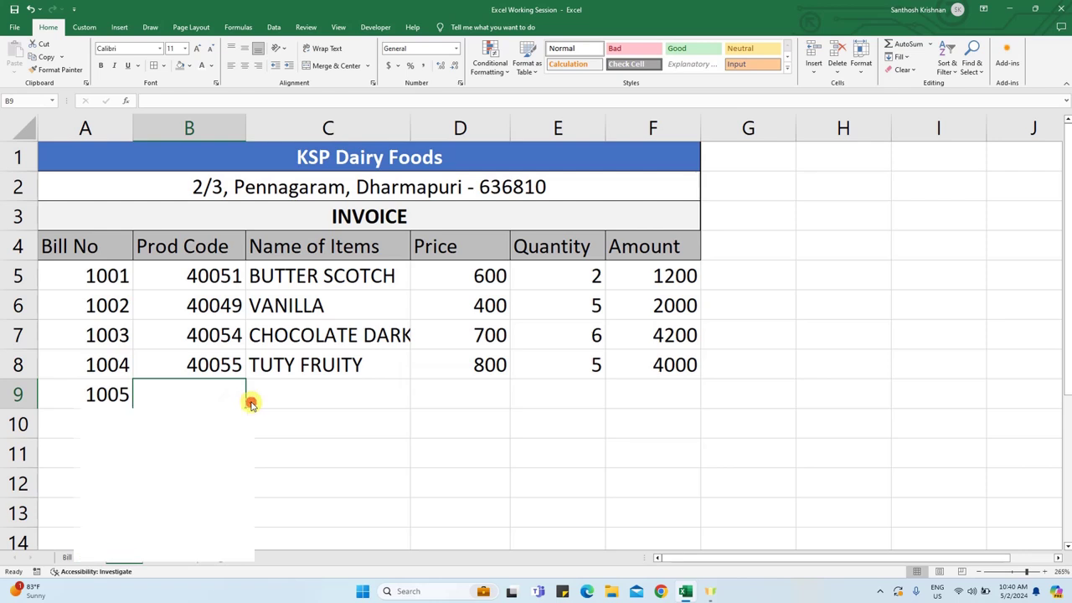
{"action": "left_click", "coordinate": [180, 500]}
{"action": "left_click", "coordinate": [558, 395]}
{"action": "type", "text": "7"}
{"action": "key", "text": "Tab"}
Fill in bill 1006 in row 10 with product code 40061 and a quantity of 8
{"action": "left_click", "coordinate": [251, 424]}
{"action": "left_click", "coordinate": [180, 543]}
{"action": "left_click", "coordinate": [558, 424]}
{"action": "type", "text": "8"}
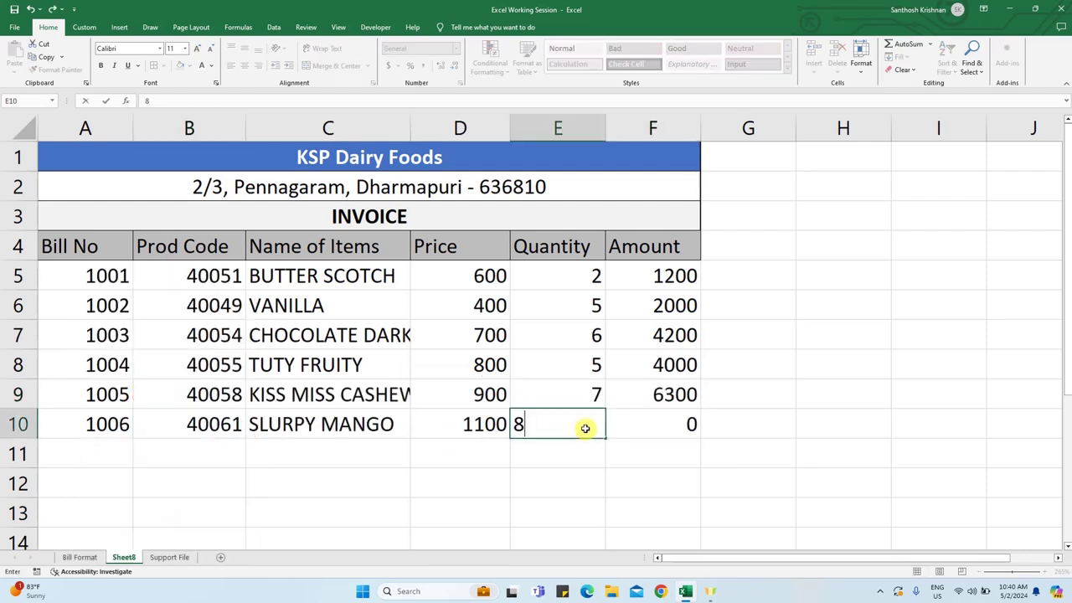
{"action": "left_click", "coordinate": [327, 483]}
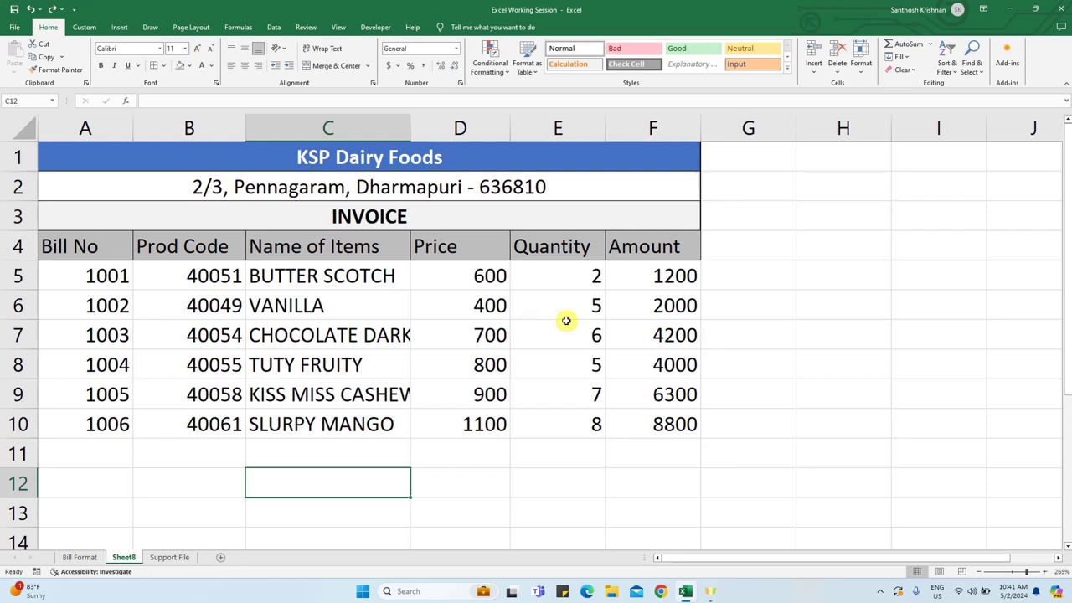
Center the bill numbers and product codes in A5:B10 and the prices, quantities and amounts in D5:F10
{"action": "left_click_drag", "start_coordinate": [90, 274], "coordinate": [168, 413]}
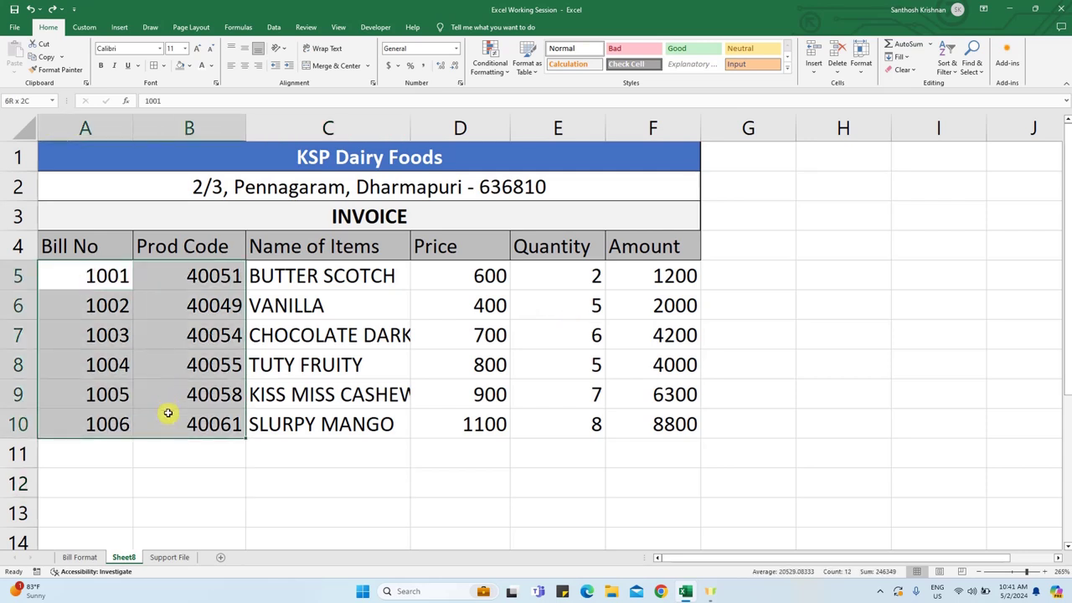
{"action": "left_click", "coordinate": [245, 65]}
{"action": "left_click_drag", "start_coordinate": [468, 270], "coordinate": [528, 278]}
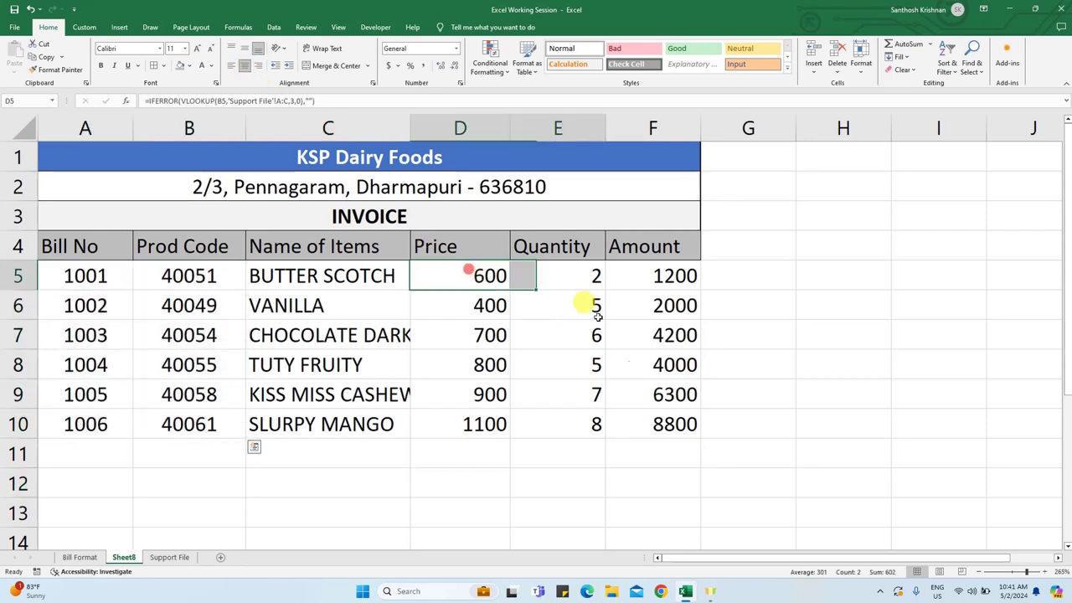
{"action": "left_click_drag", "start_coordinate": [598, 316], "coordinate": [670, 422]}
{"action": "left_click", "coordinate": [244, 65]}
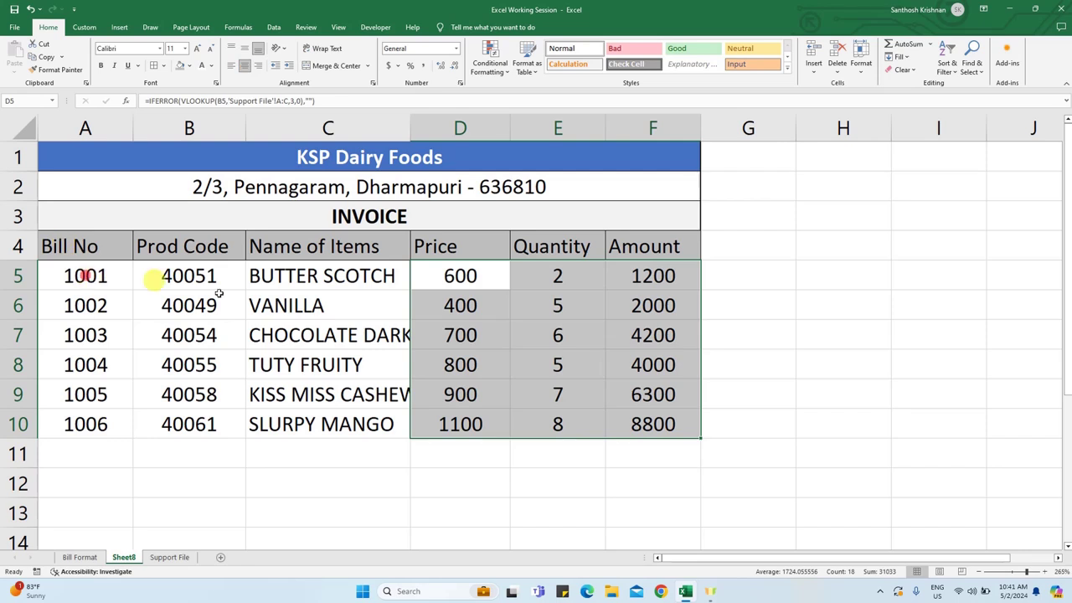
Reduce the font size of the invoice item rows A5:F10
{"action": "left_click_drag", "start_coordinate": [85, 275], "coordinate": [670, 423]}
{"action": "left_click", "coordinate": [207, 50]}
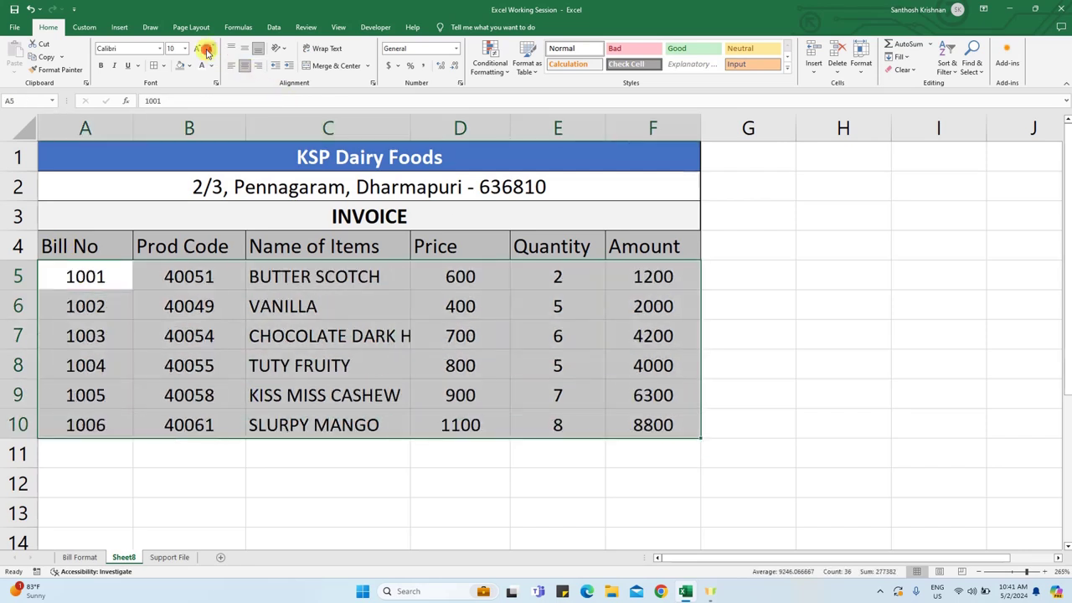
{"action": "left_click", "coordinate": [431, 452]}
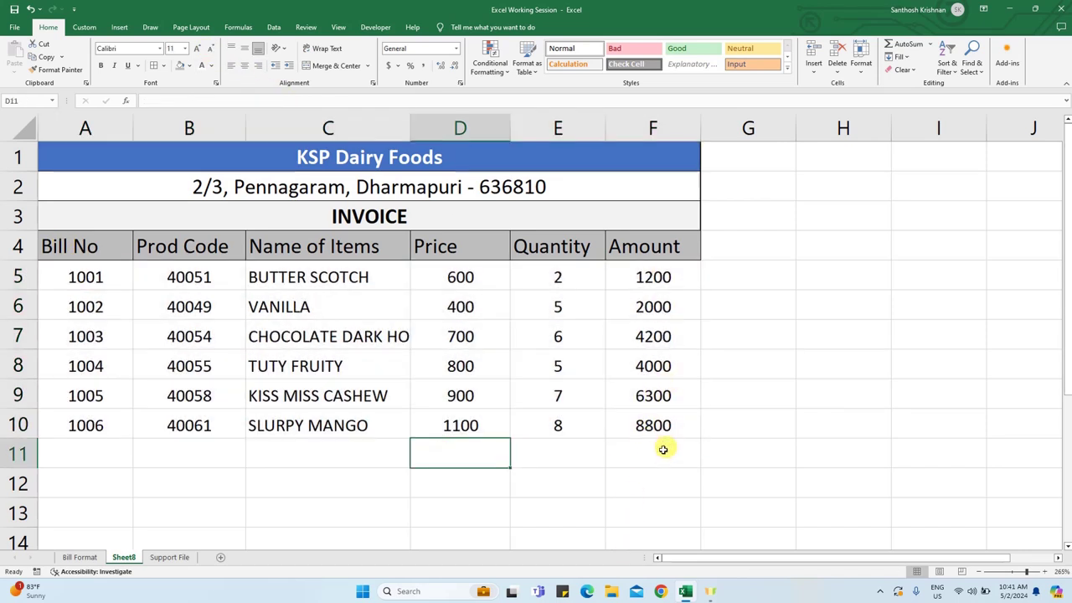
Sum the item amounts in cell F11 with the formula =SUM(F5:F10)
{"action": "left_click", "coordinate": [661, 452]}
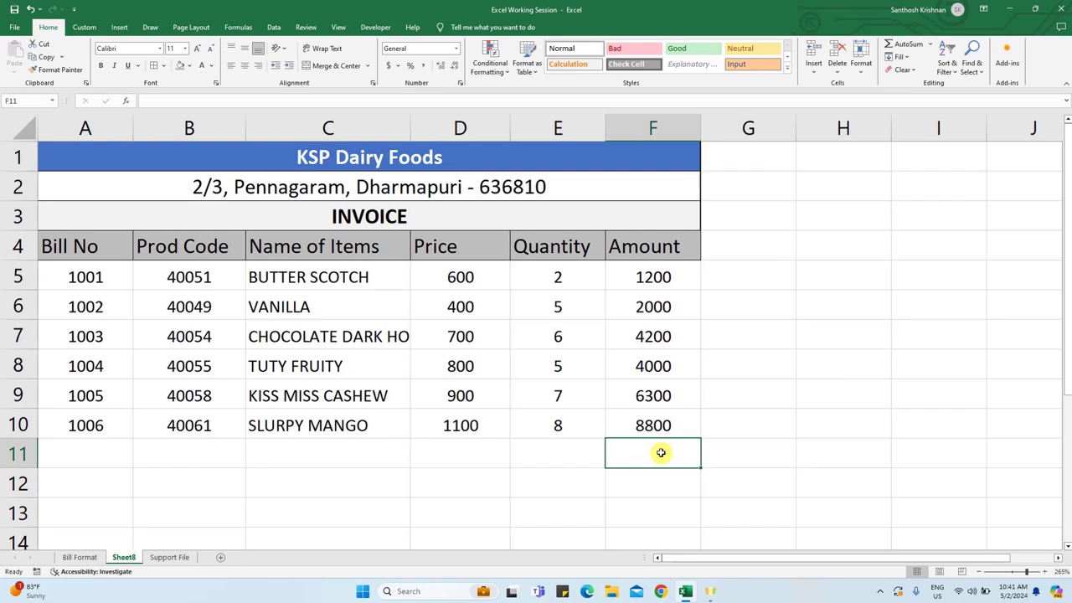
{"action": "type", "text": "=SUM"}
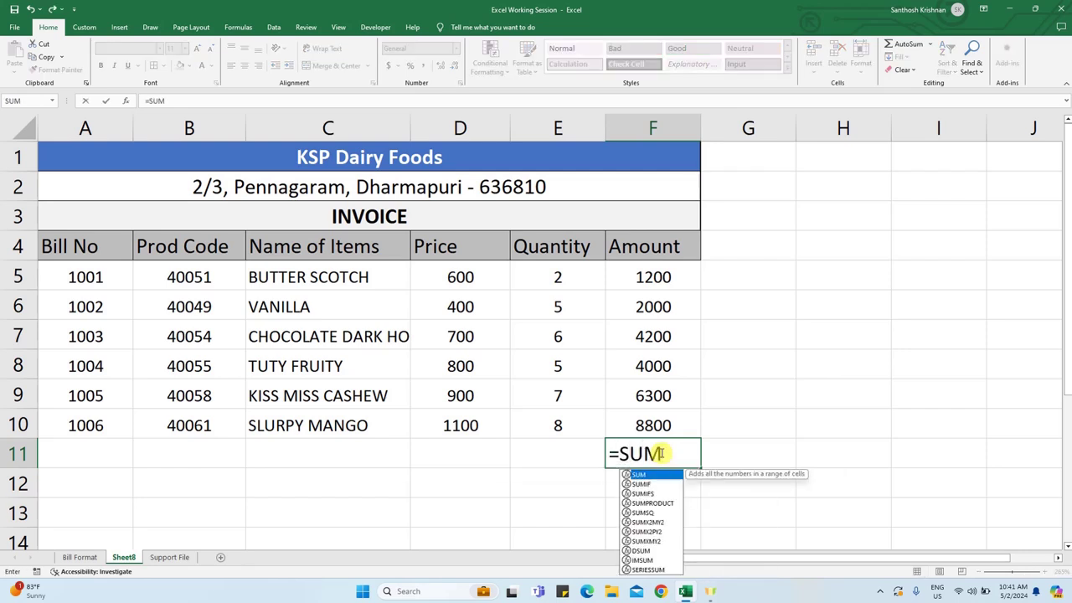
{"action": "type", "text": "("}
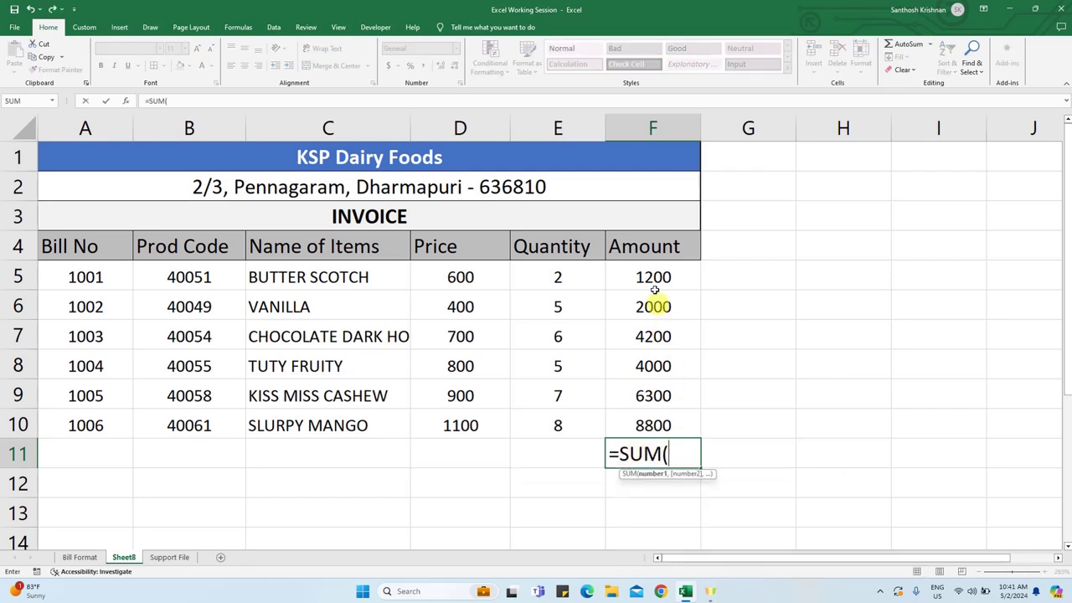
{"action": "left_click_drag", "start_coordinate": [650, 279], "coordinate": [654, 419]}
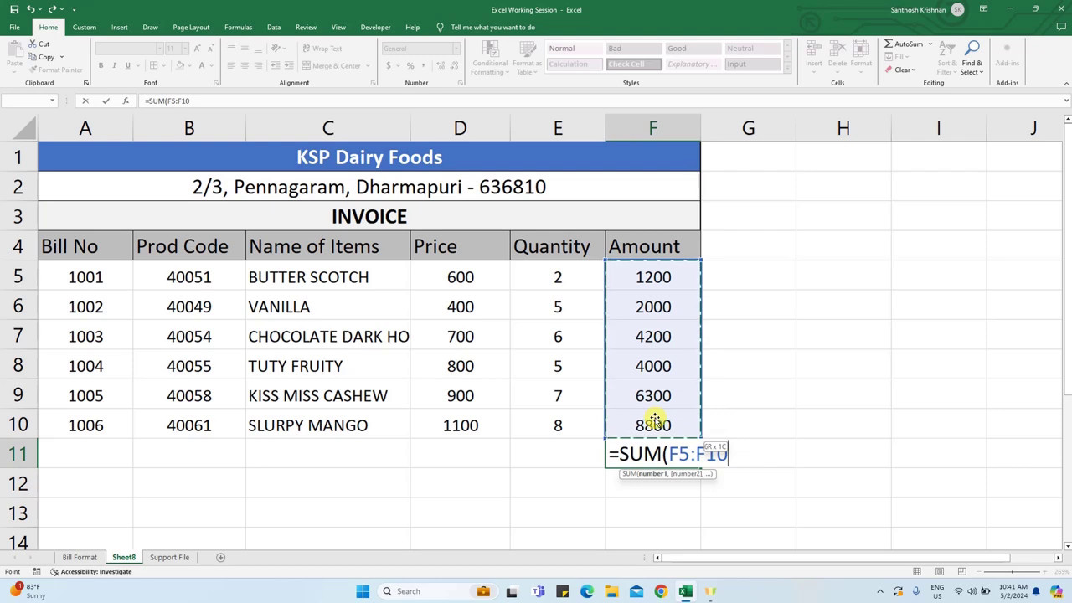
{"action": "type", "text": ")"}
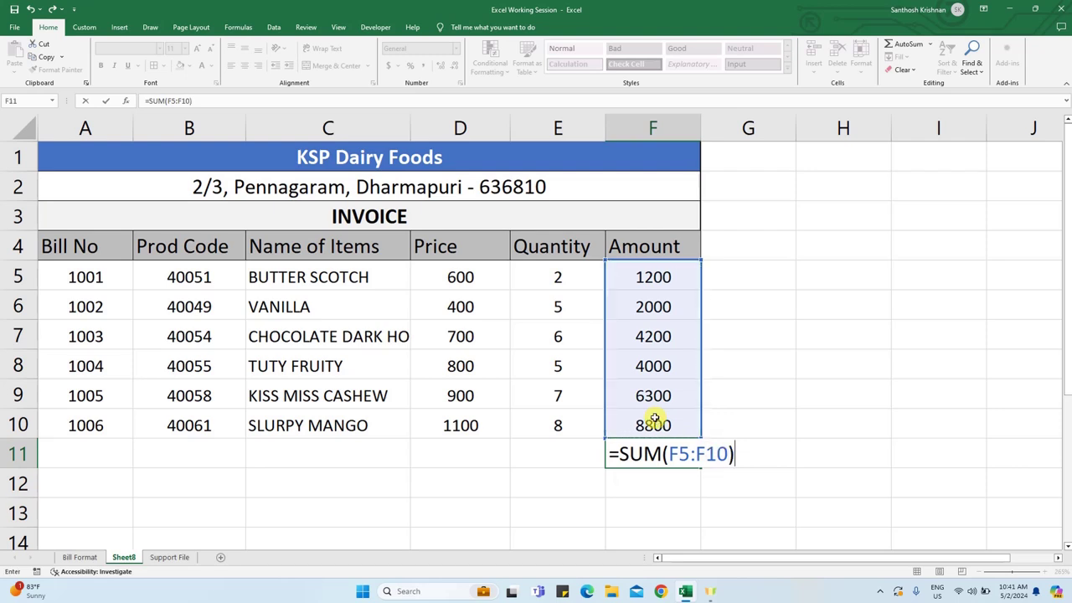
{"action": "key", "text": "Return"}
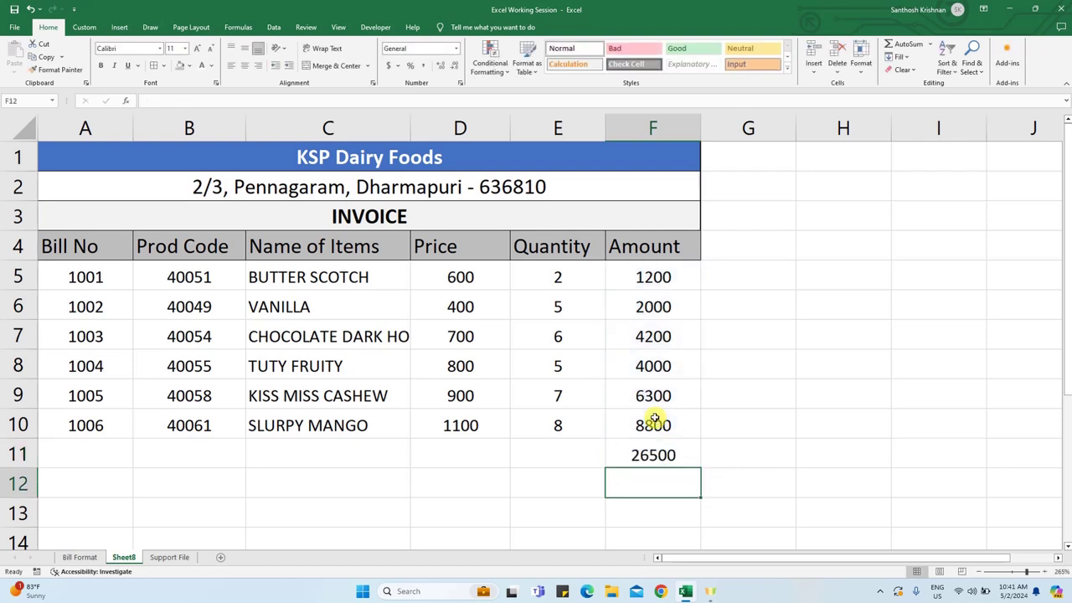
Enter the label Total in D11, merge and center it across D11:E11, and bold the total row through F11
{"action": "left_click", "coordinate": [483, 450]}
{"action": "type", "text": "Total"}
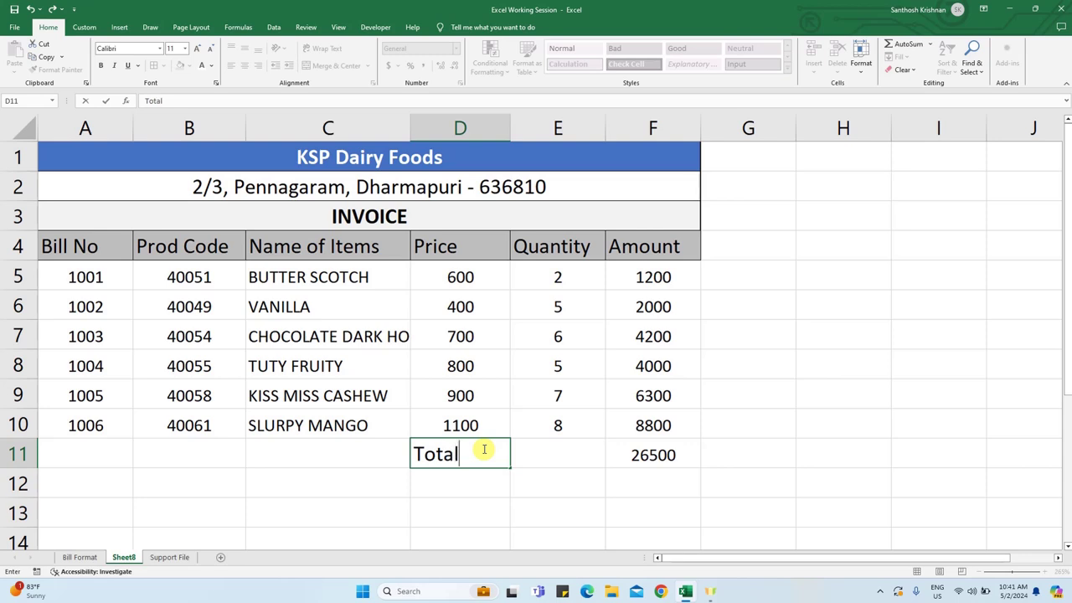
{"action": "key", "text": "Tab"}
{"action": "left_click_drag", "start_coordinate": [483, 446], "coordinate": [524, 452]}
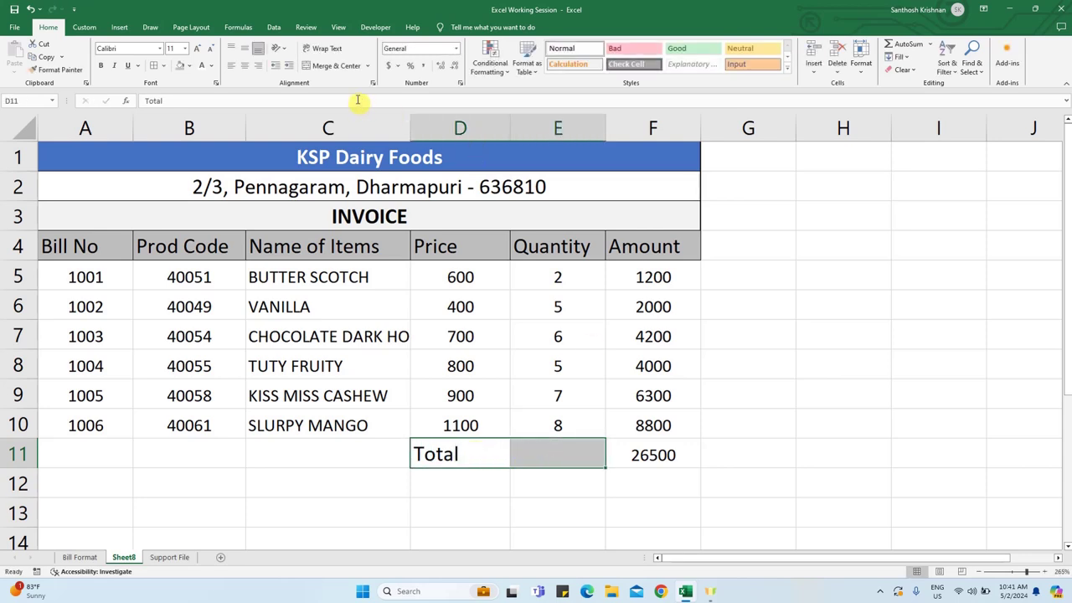
{"action": "left_click", "coordinate": [336, 66]}
{"action": "left_click", "coordinate": [607, 460], "text": "shift"}
{"action": "key", "text": "ctrl+b"}
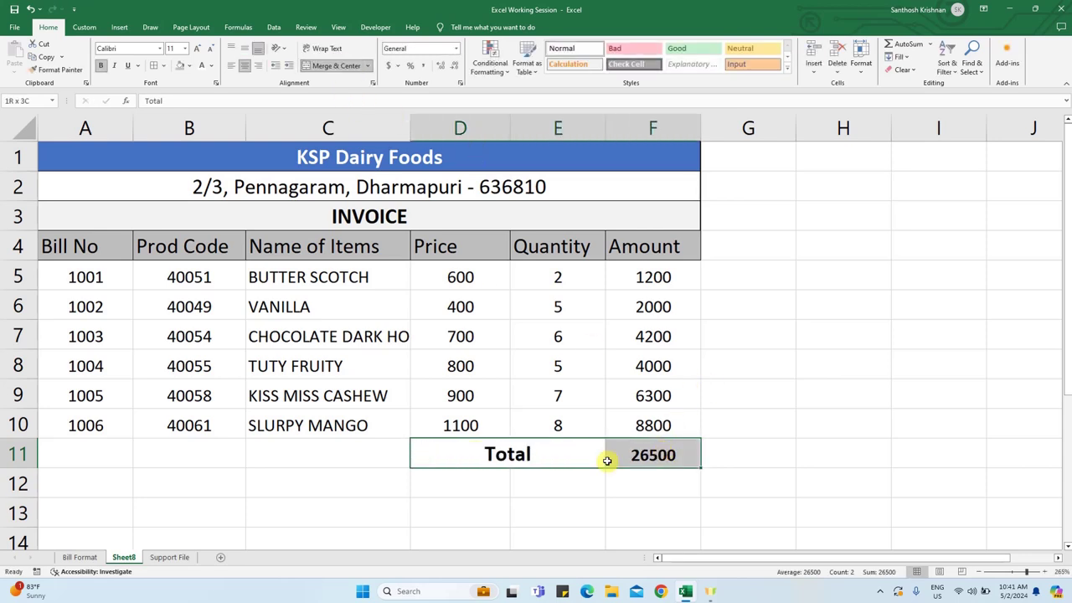
{"action": "left_click", "coordinate": [600, 461]}
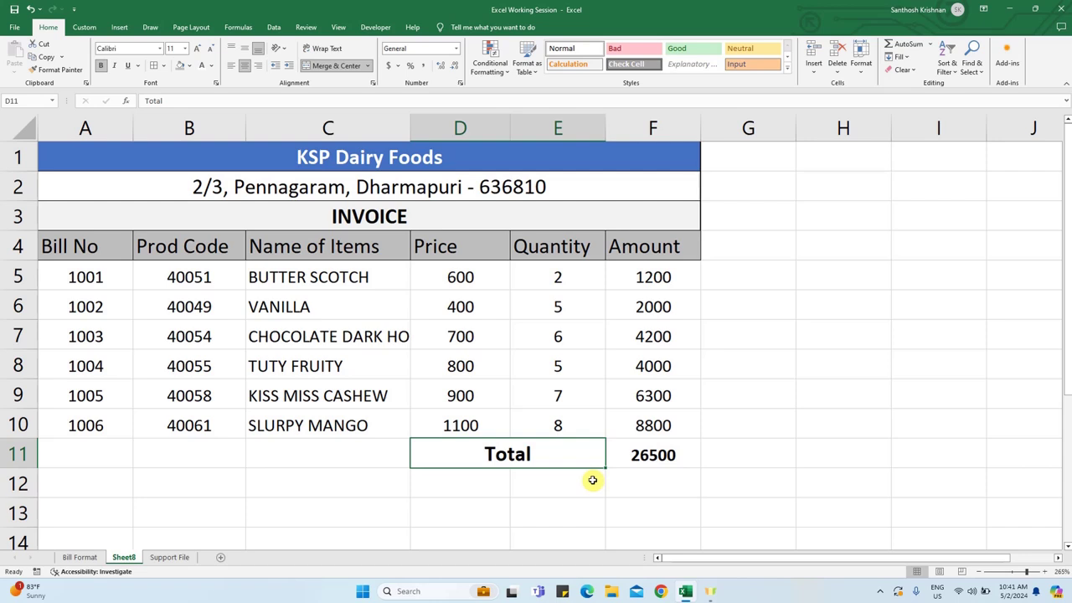
Enter the label GST 12% in D12 and merge and center it across D12:E12
{"action": "left_click", "coordinate": [477, 479]}
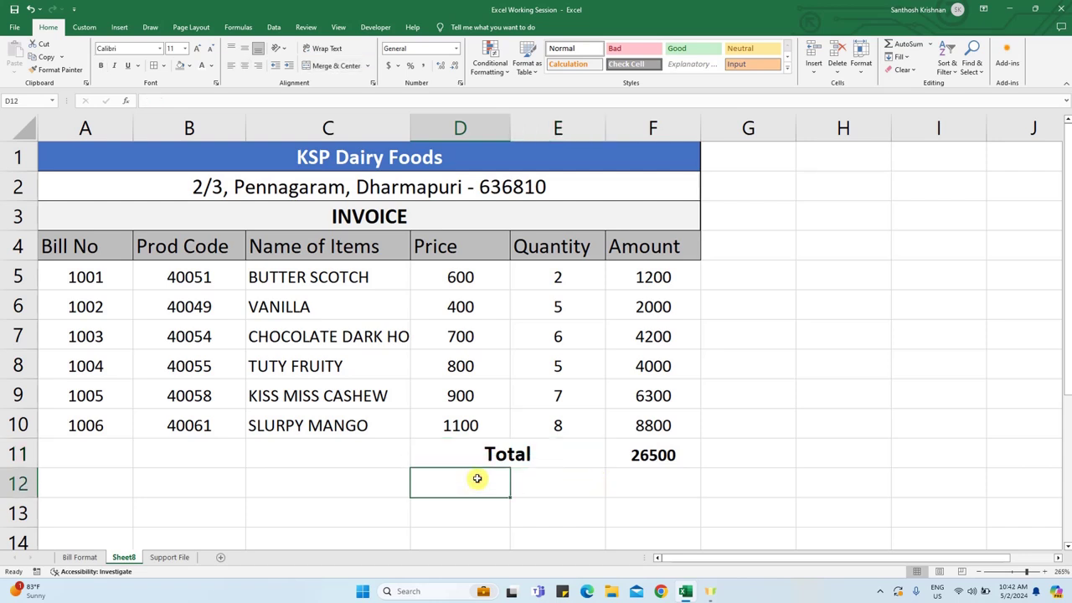
{"action": "type", "text": "GST"}
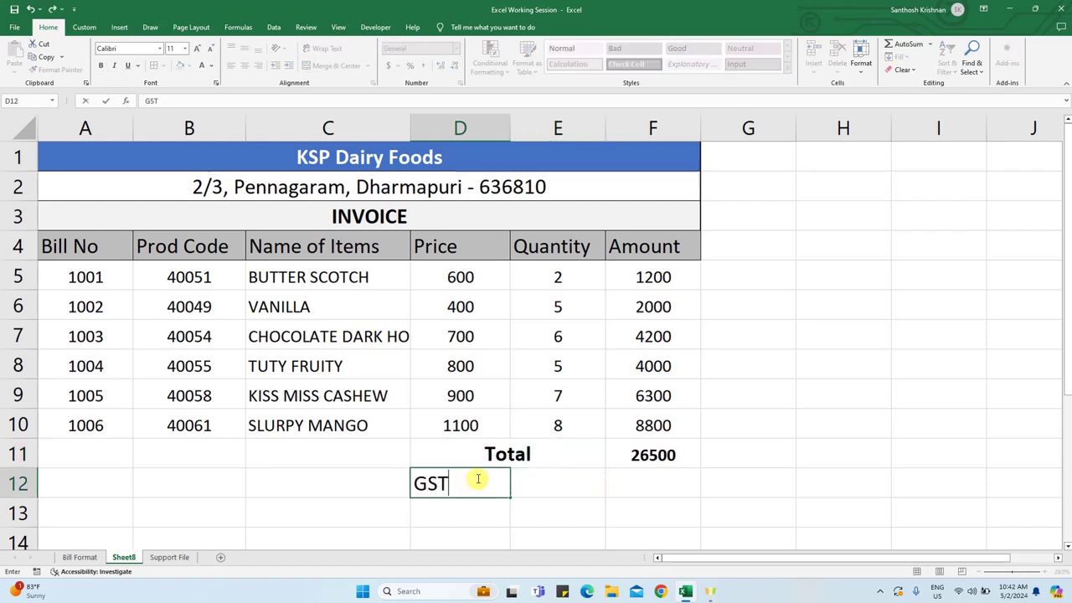
{"action": "type", "text": " 12%"}
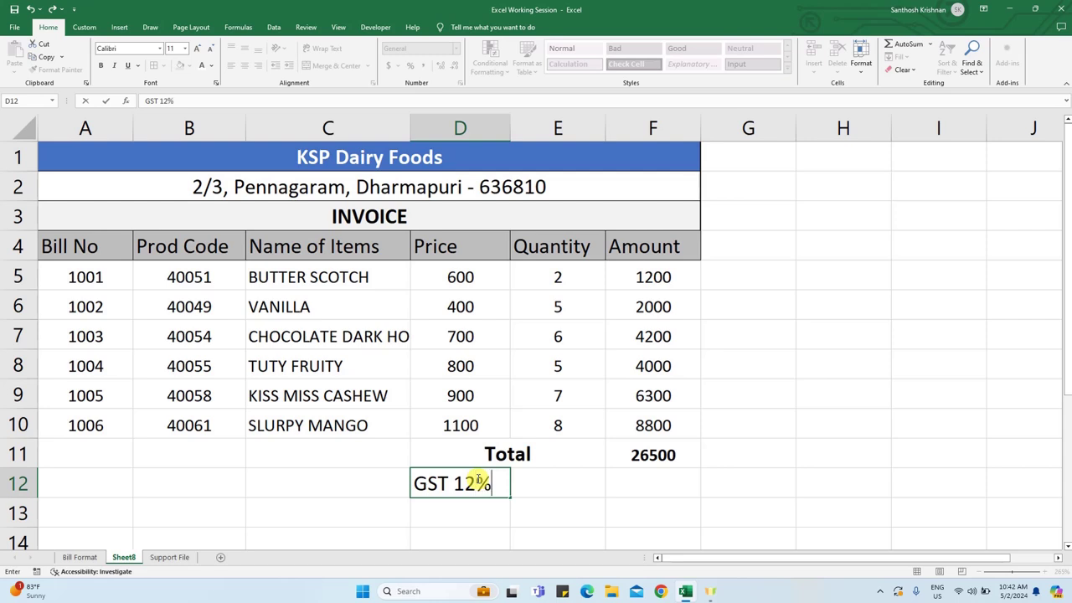
{"action": "key", "text": "Tab"}
{"action": "left_click_drag", "start_coordinate": [464, 480], "coordinate": [548, 478]}
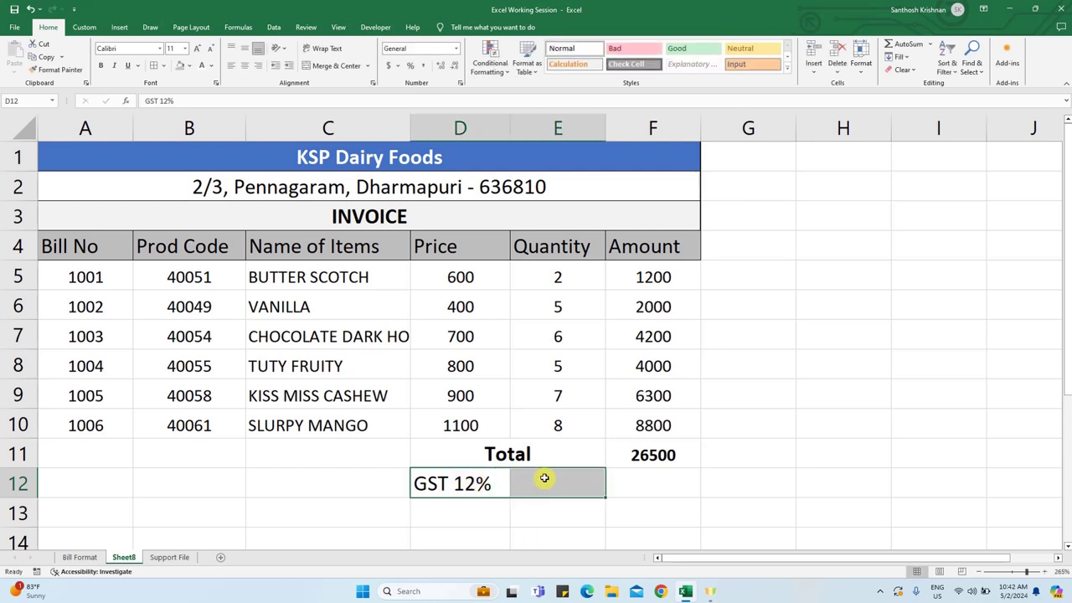
{"action": "left_click", "coordinate": [336, 67]}
Calculate the GST in cell F12 with the formula =F11*12/100
{"action": "left_click", "coordinate": [663, 482]}
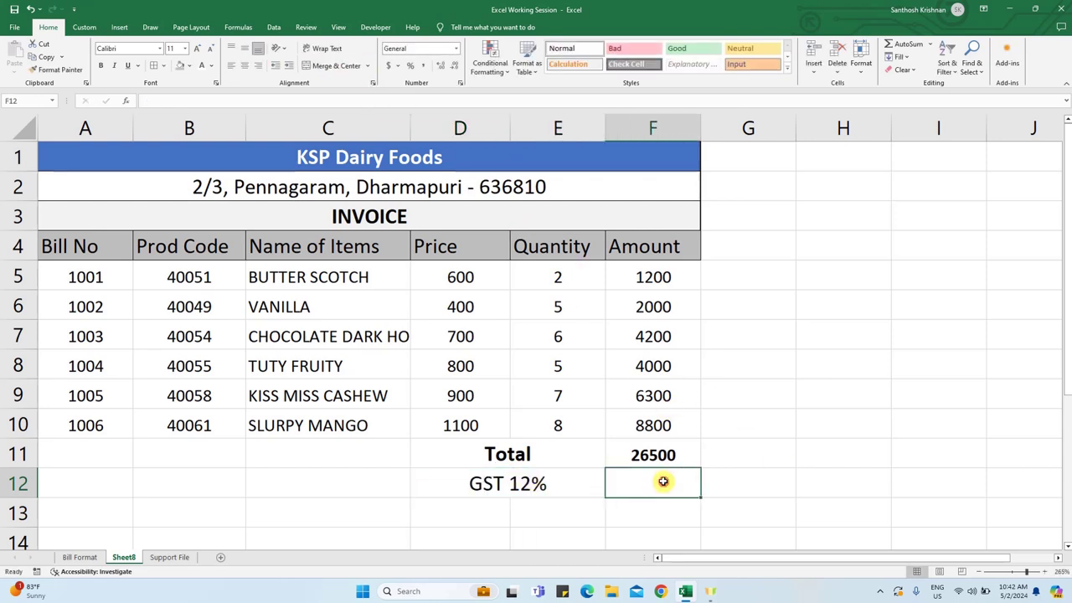
{"action": "type", "text": "="}
{"action": "left_click", "coordinate": [656, 450]}
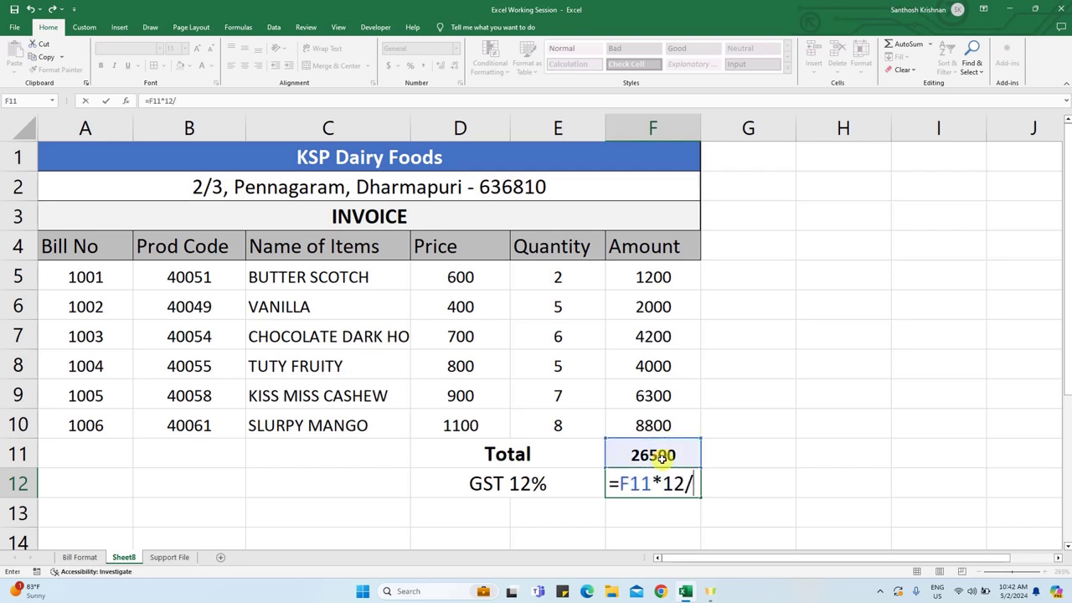
{"action": "key", "text": "Tab"}
{"action": "key", "text": "Left"}
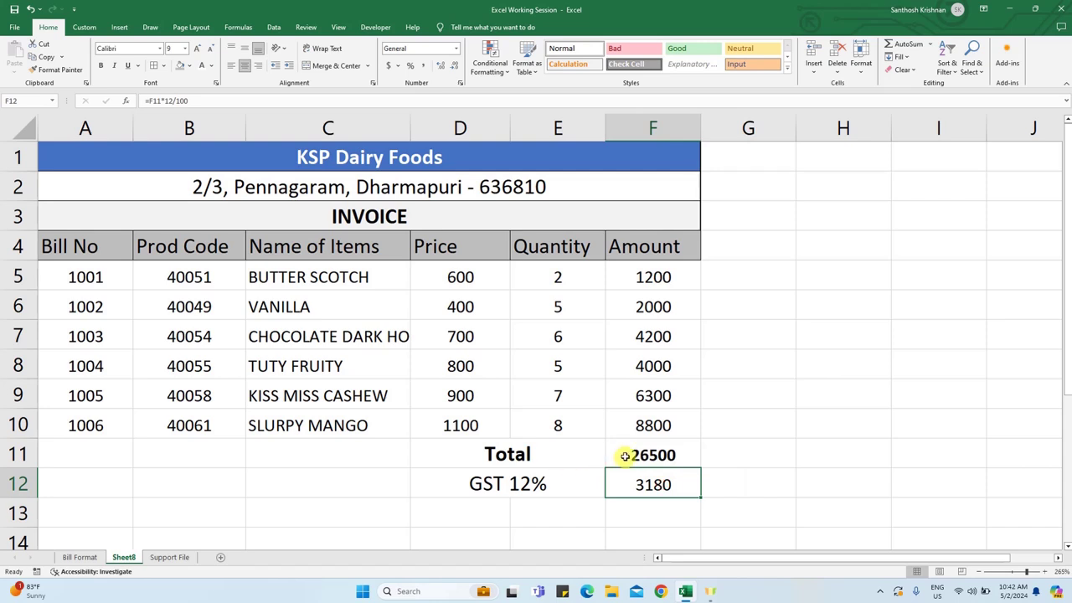
{"action": "left_click", "coordinate": [628, 454]}
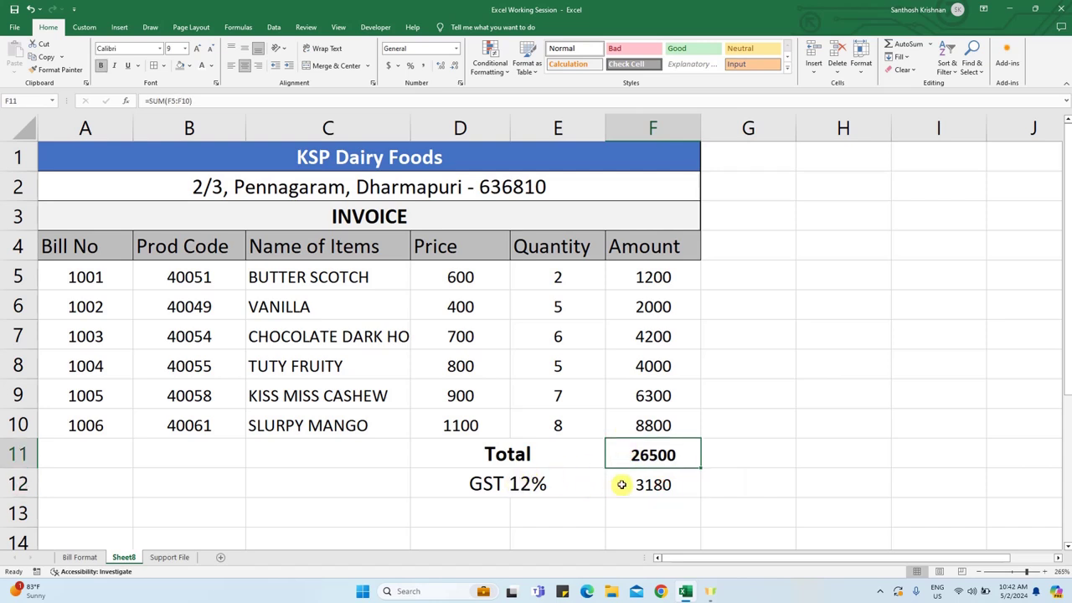
{"action": "left_click", "coordinate": [622, 484]}
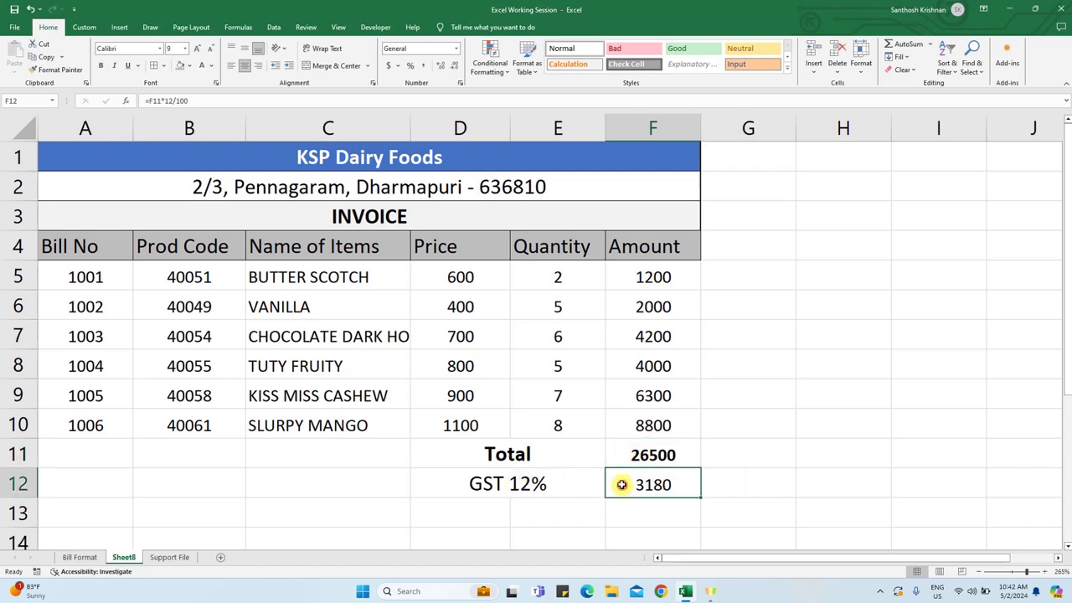
Enter the label Grand Total in row 13, merged and centered across D13:E13
{"action": "left_click", "coordinate": [470, 510]}
{"action": "type", "text": "Gr"}
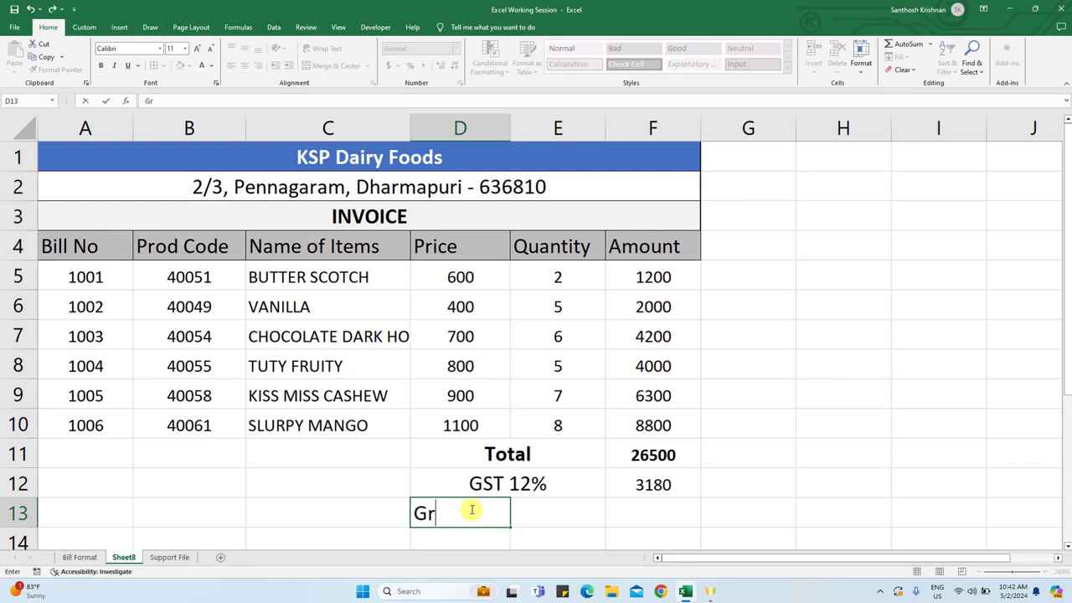
{"action": "type", "text": "and Total"}
{"action": "key", "text": "Tab"}
Calculate the grand total in cell F13 with the formula =F11+F12
{"action": "key", "text": "Tab"}
{"action": "type", "text": "="}
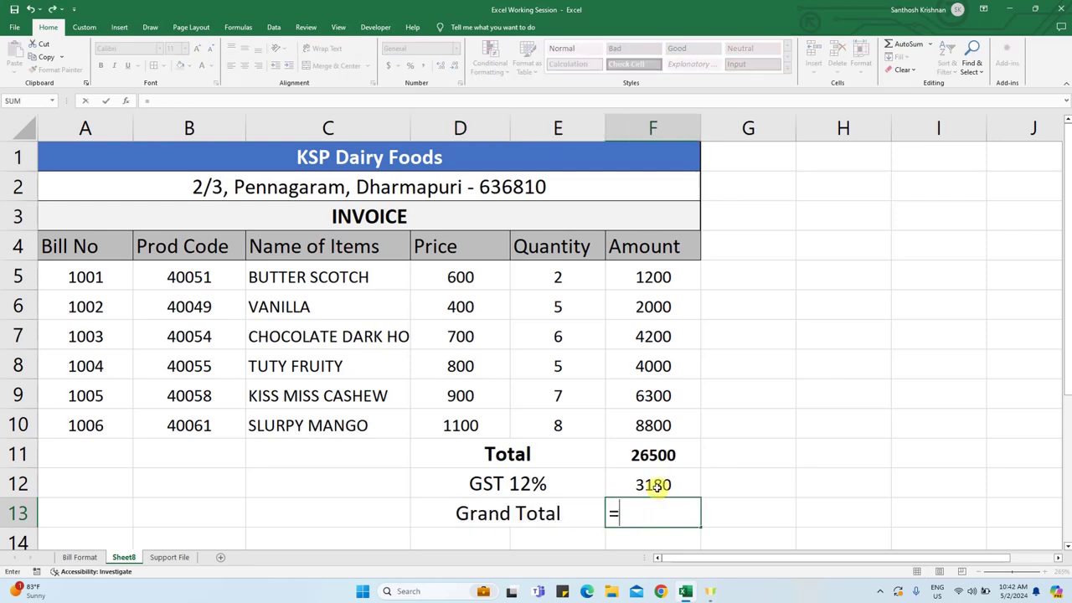
{"action": "left_click", "coordinate": [652, 454]}
{"action": "type", "text": "+"}
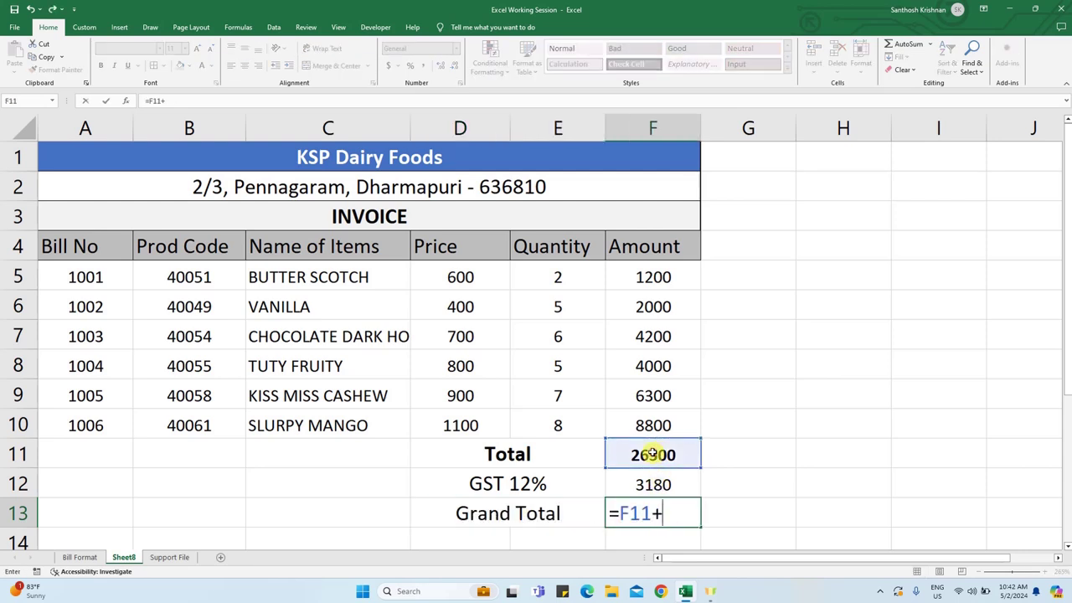
{"action": "left_click", "coordinate": [662, 483]}
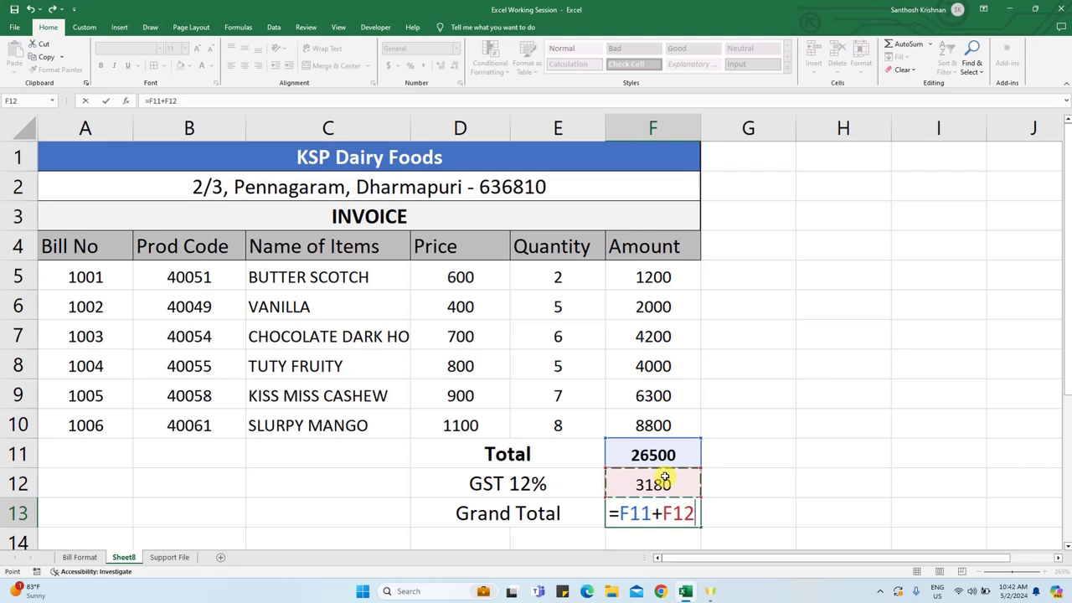
{"action": "key", "text": "Return"}
Bold the Total, GST 12% and Grand Total labels and their amounts in D11:F13
{"action": "scroll", "coordinate": [488, 441], "scroll_direction": "up", "scroll_amount": 1}
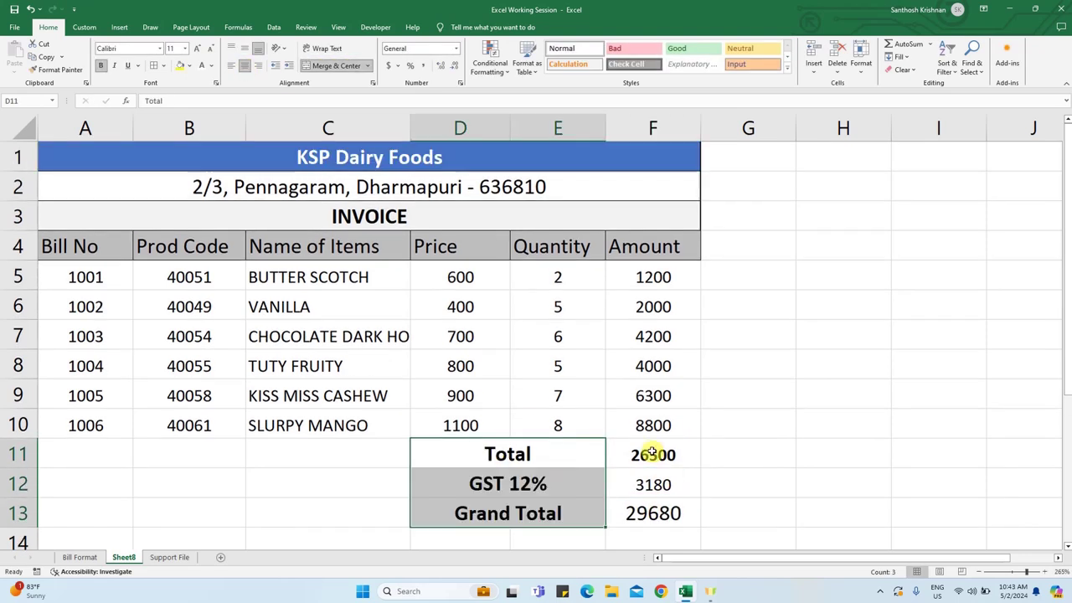
{"action": "left_click_drag", "start_coordinate": [650, 452], "coordinate": [675, 512]}
{"action": "key", "text": "ctrl+b"}
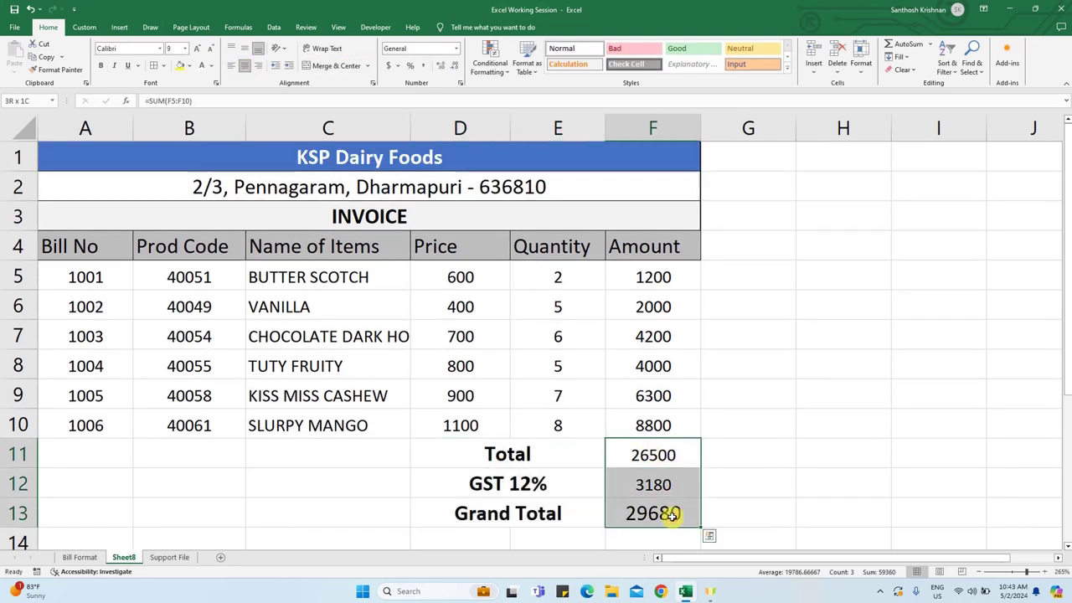
{"action": "key", "text": "ctrl+b"}
Apply all borders to the invoice table A1:F10 and the totals block D11:F13
{"action": "left_click_drag", "start_coordinate": [84, 158], "coordinate": [668, 436]}
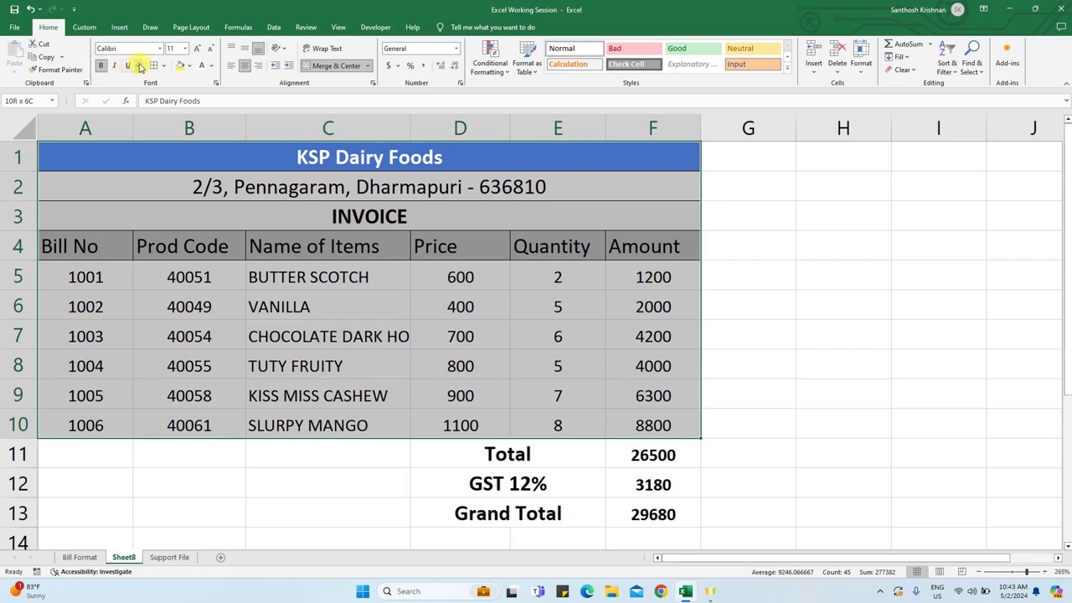
{"action": "left_click", "coordinate": [153, 65]}
{"action": "left_click_drag", "start_coordinate": [462, 444], "coordinate": [666, 515]}
{"action": "left_click", "coordinate": [154, 66]}
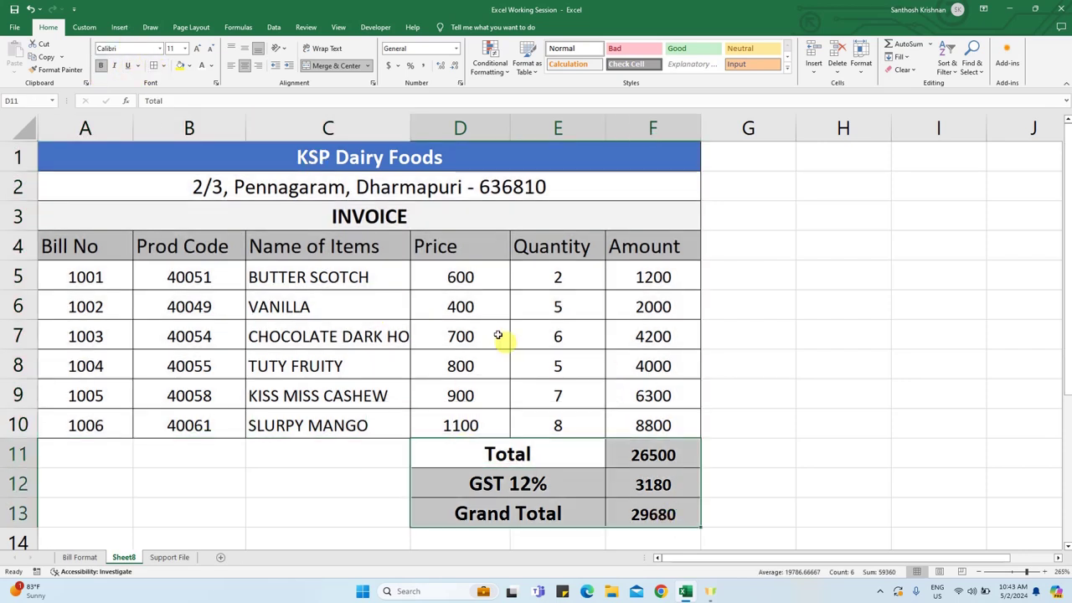
Set the whole invoice, A1:F13, as the print area
{"action": "scroll", "coordinate": [498, 340], "scroll_direction": "down", "scroll_amount": 1}
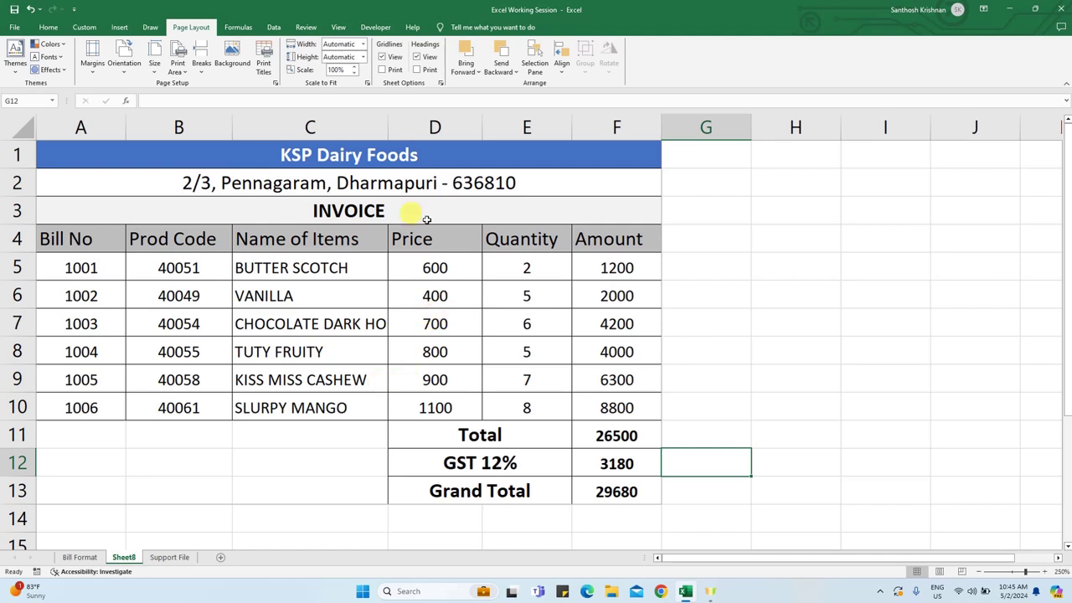
{"action": "left_click", "coordinate": [148, 155]}
{"action": "left_click", "coordinate": [630, 489], "text": "shift"}
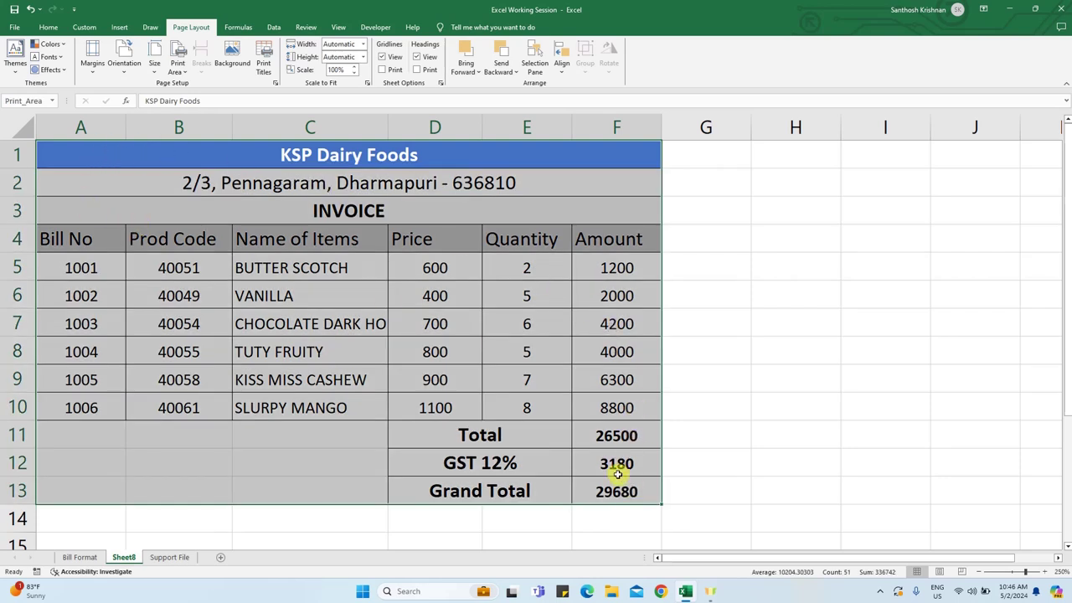
{"action": "left_click", "coordinate": [208, 28]}
{"action": "left_click", "coordinate": [177, 65]}
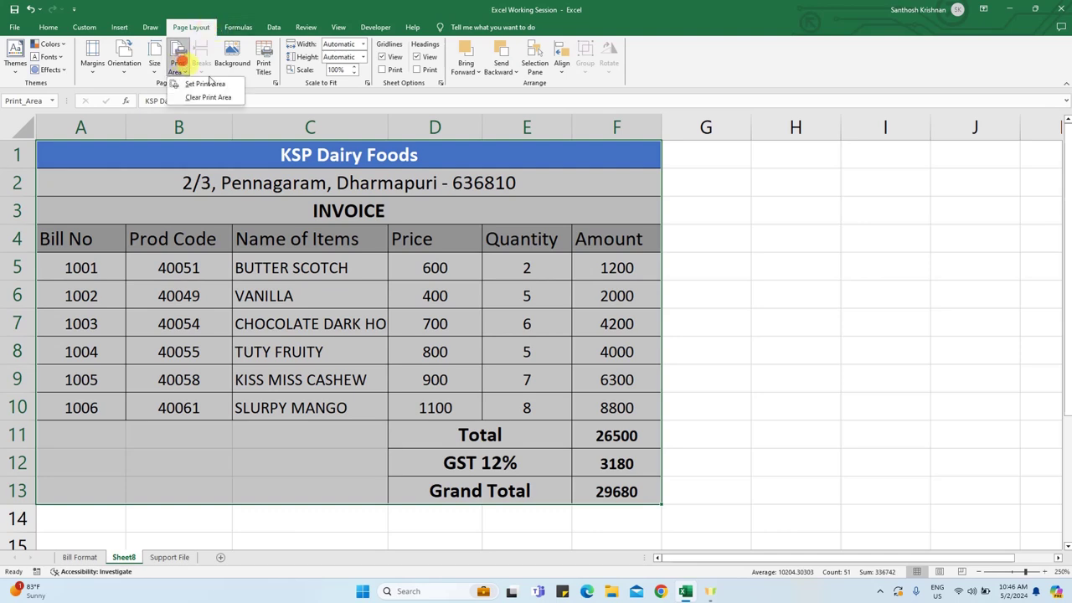
{"action": "left_click", "coordinate": [216, 86]}
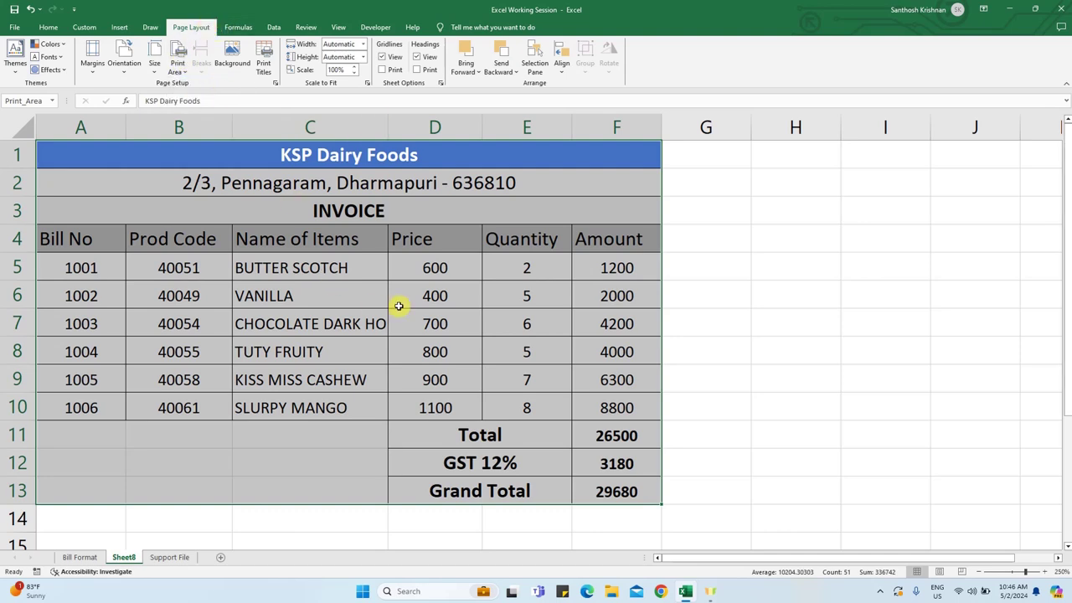
Set the invoice's print scaling to Fit Sheet on One Page
{"action": "left_click", "coordinate": [18, 25]}
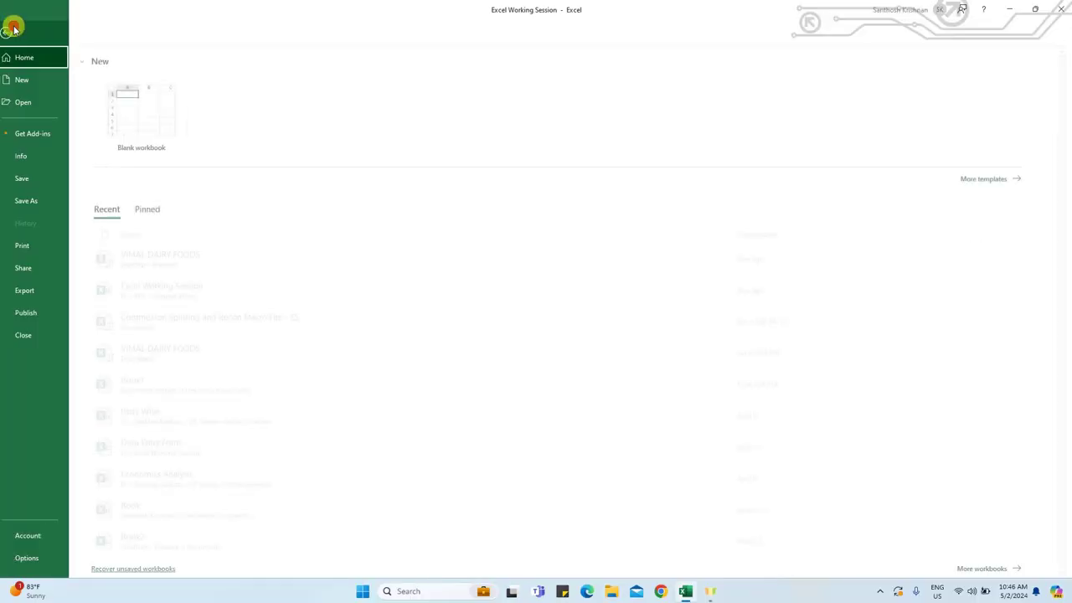
{"action": "left_click", "coordinate": [38, 245]}
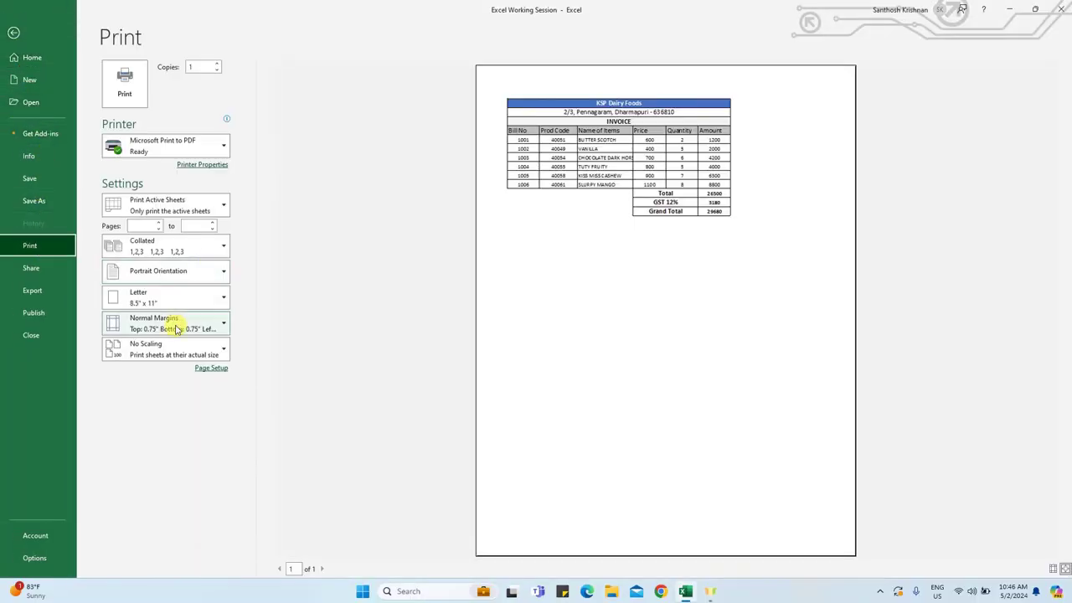
{"action": "left_click", "coordinate": [171, 344]}
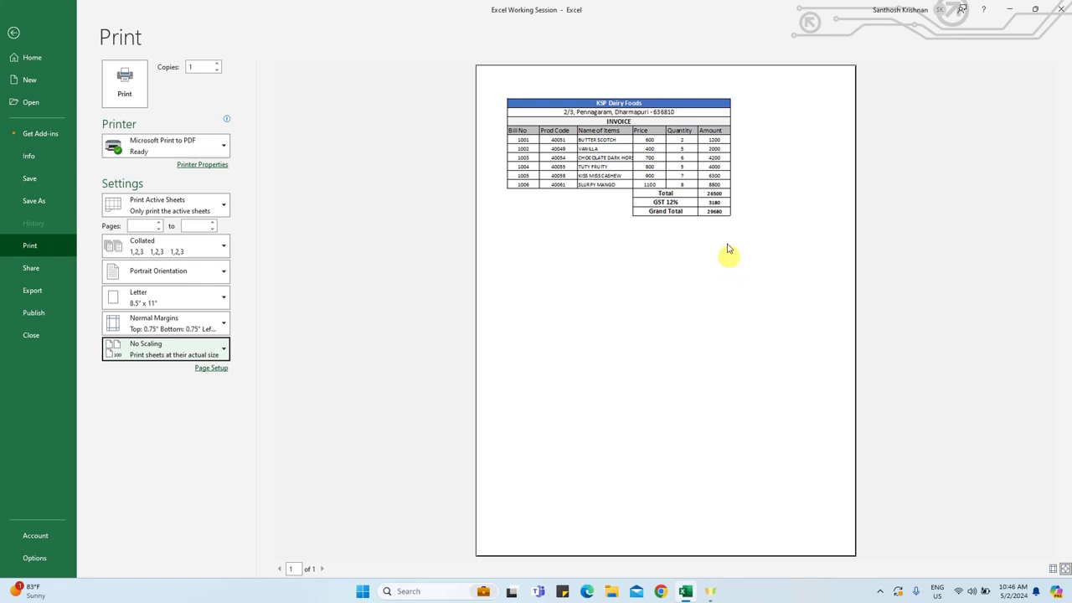
{"action": "left_click", "coordinate": [165, 346]}
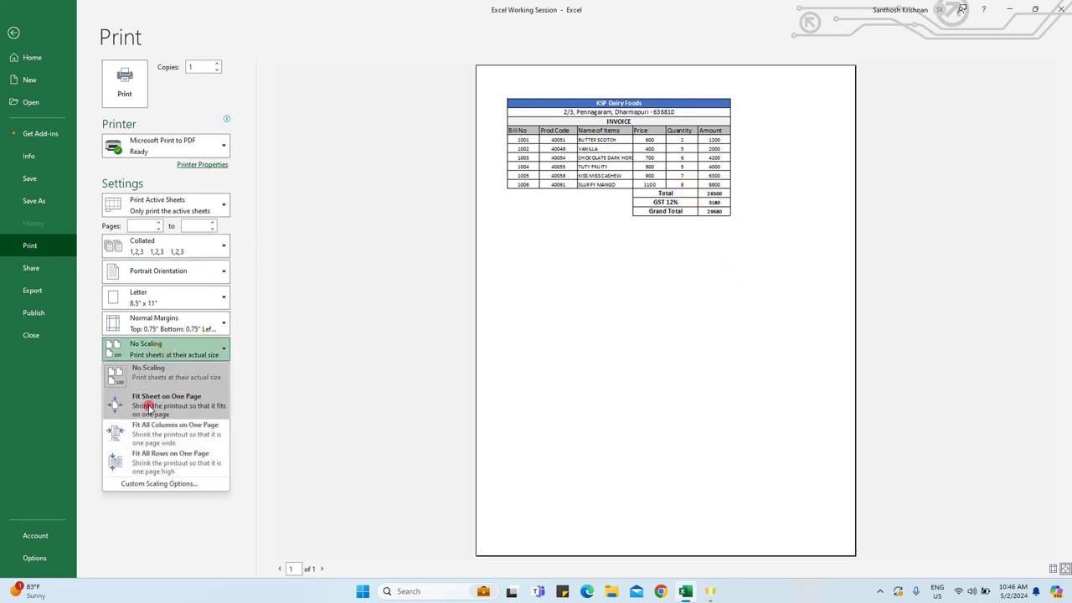
{"action": "left_click", "coordinate": [149, 408]}
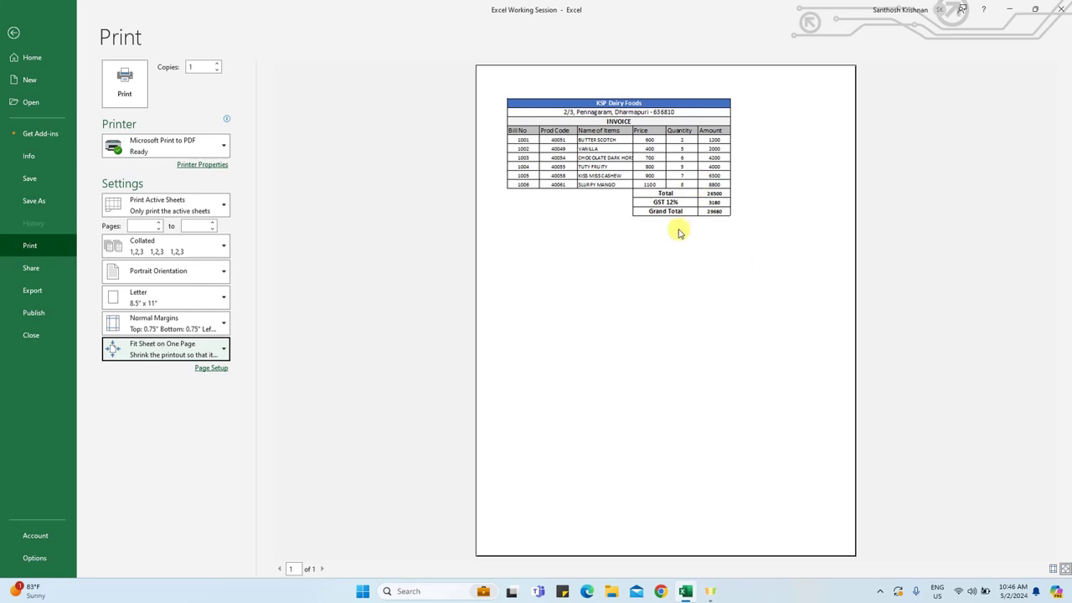
Start saving a copy of the invoice on the DATA (D:) drive as a PDF named Invoice Jan 2024
{"action": "left_click", "coordinate": [35, 202]}
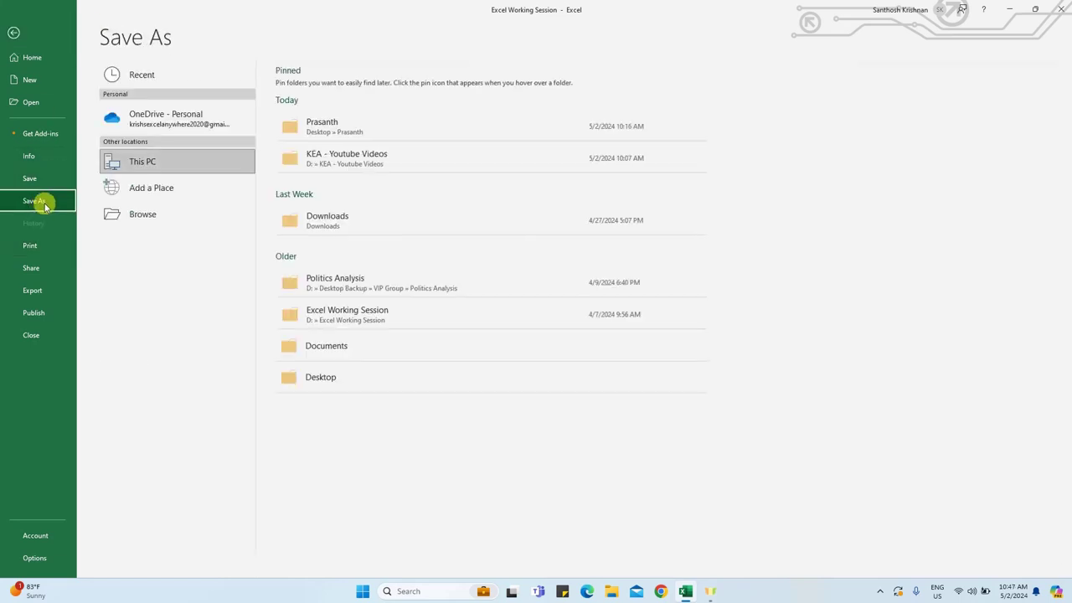
{"action": "left_click", "coordinate": [153, 217]}
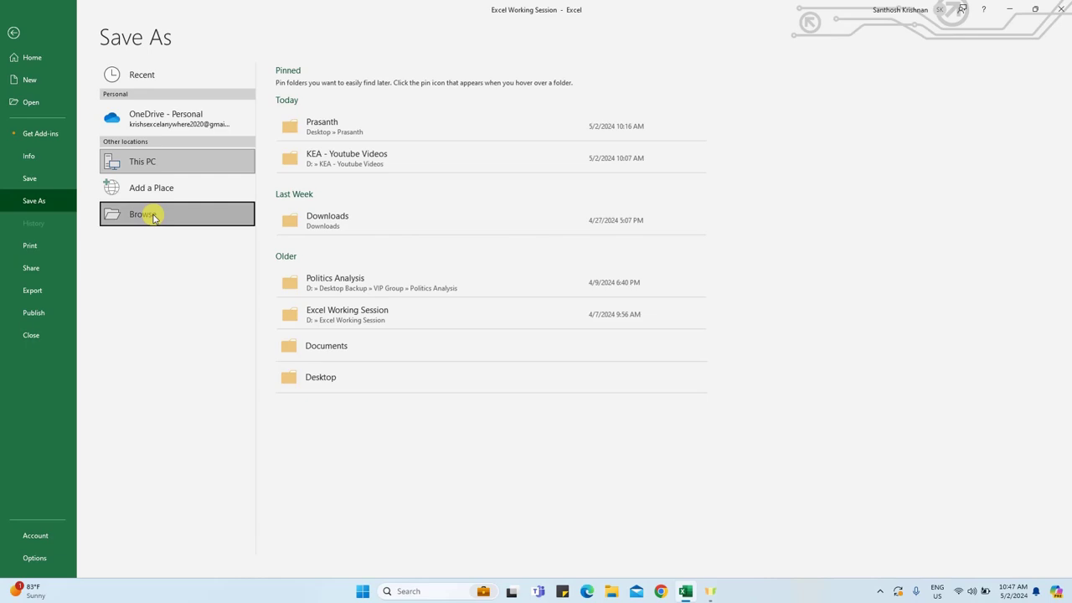
{"action": "left_click", "coordinate": [50, 181]}
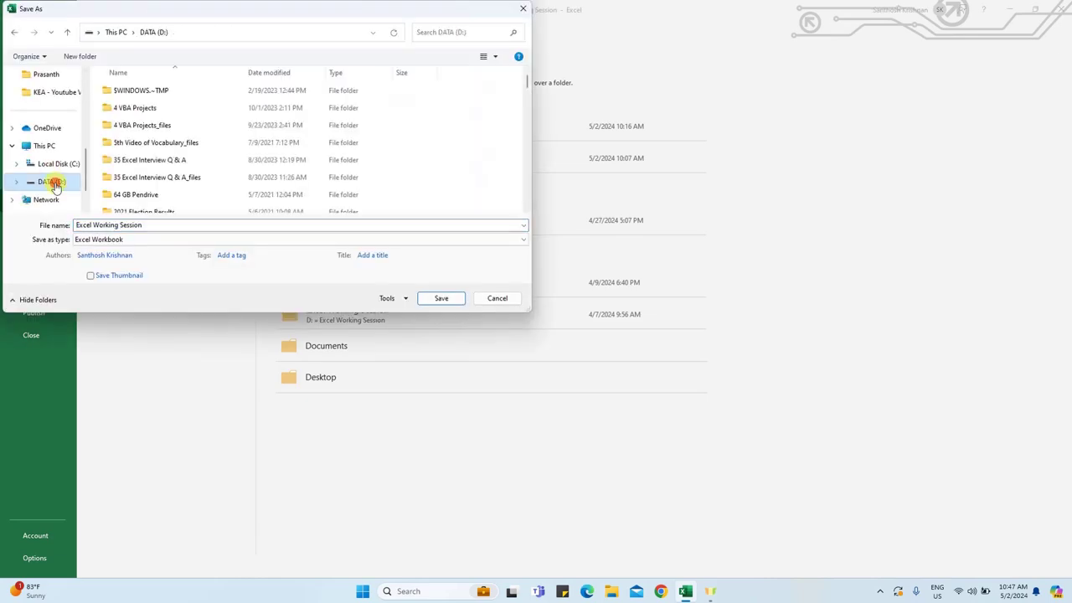
{"action": "left_click", "coordinate": [120, 240]}
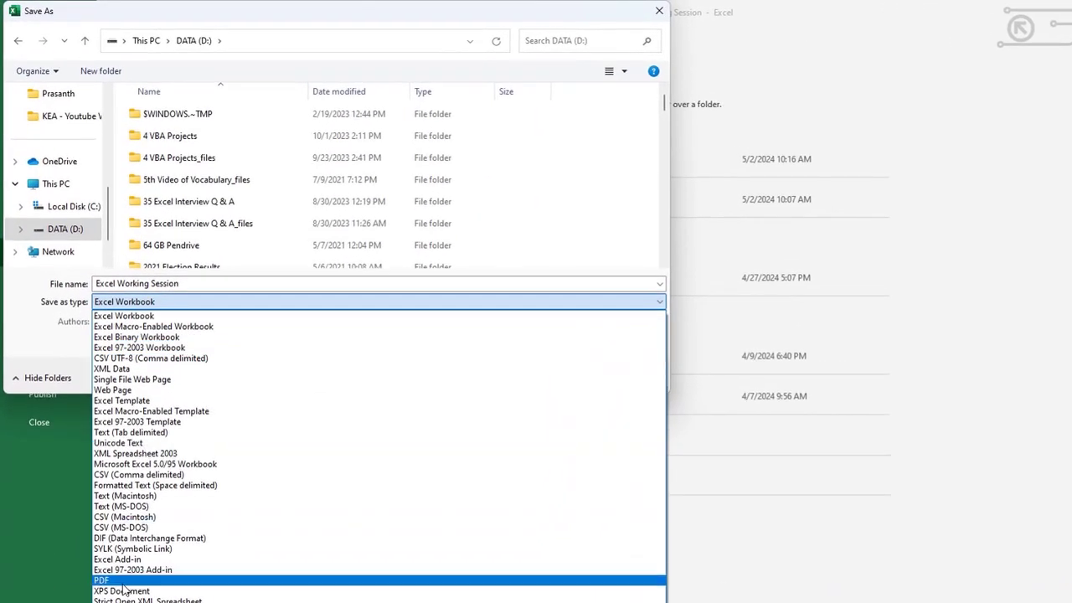
{"action": "left_click", "coordinate": [123, 579]}
{"action": "triple_click", "coordinate": [201, 280]}
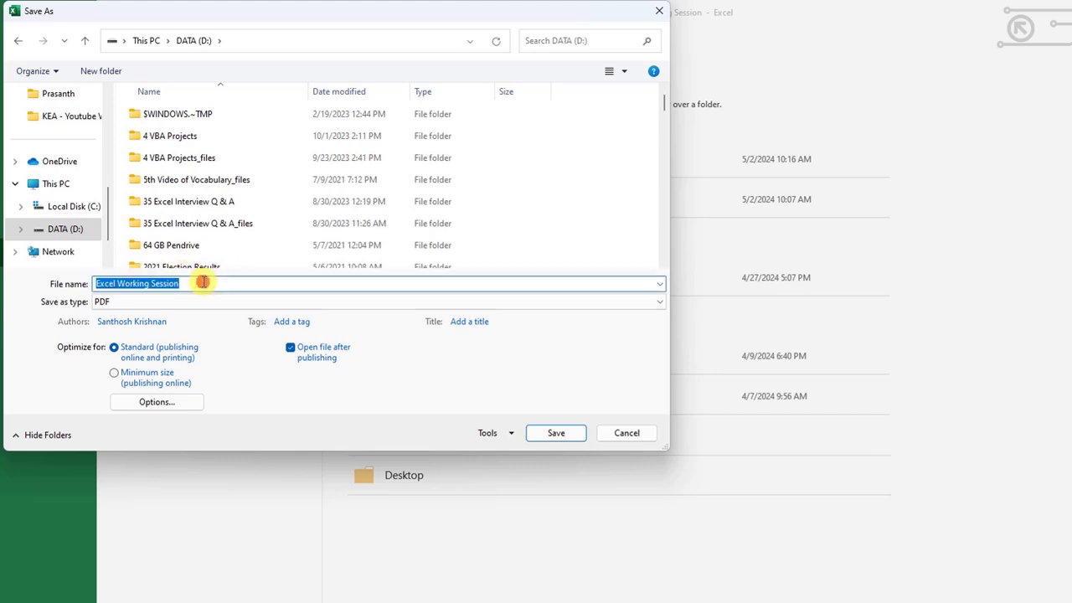
{"action": "type", "text": "Invoice"}
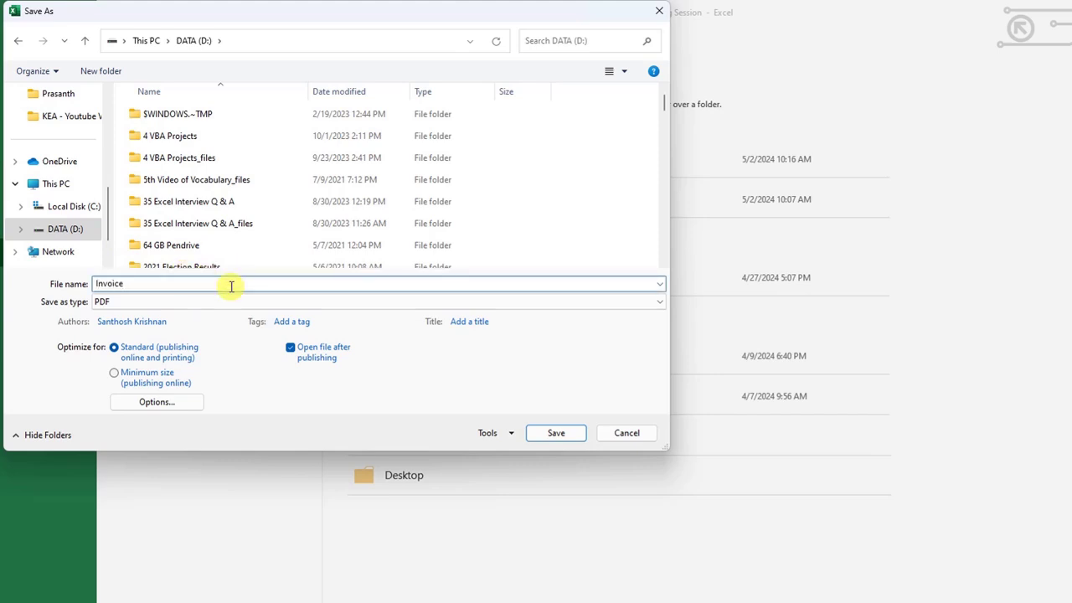
{"action": "type", "text": " Jan 2024"}
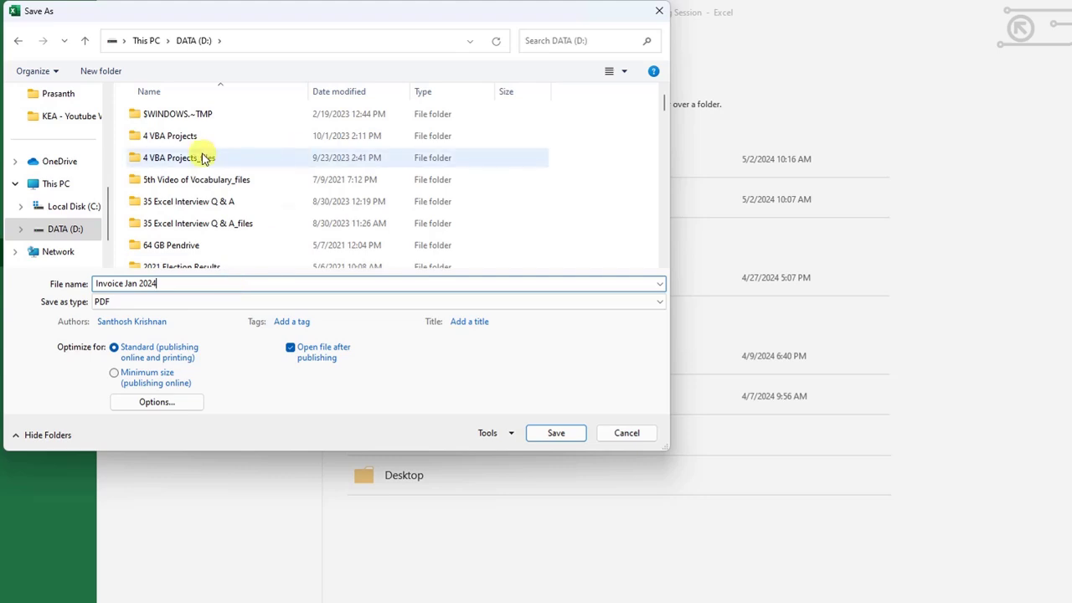
Create a folder named Invoice on the DATA (D:) drive and save the PDF in it
{"action": "left_click", "coordinate": [99, 72]}
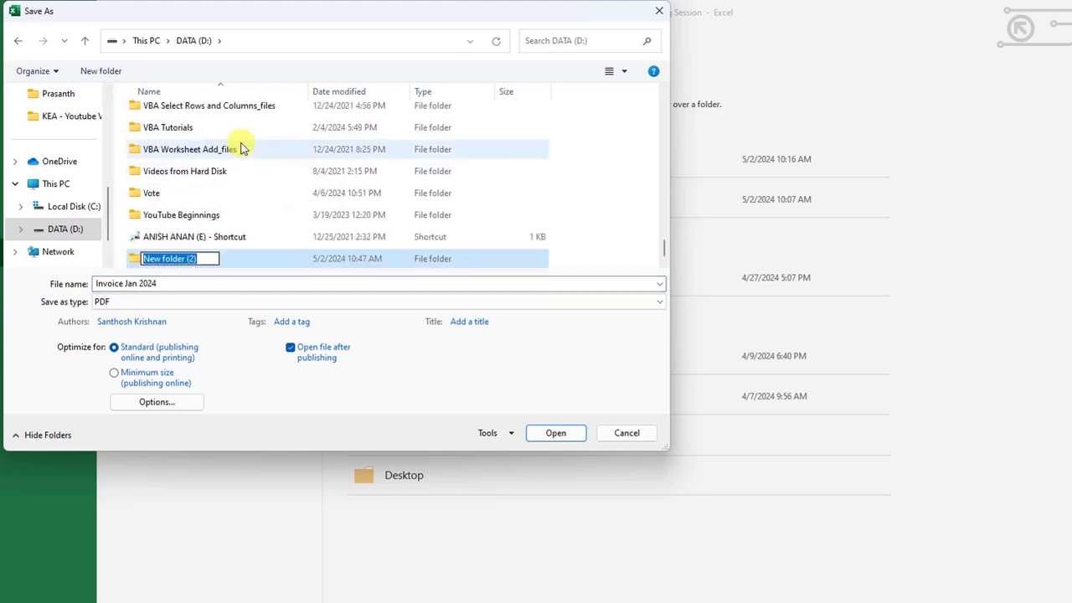
{"action": "type", "text": "Invoice"}
{"action": "left_click", "coordinate": [207, 259]}
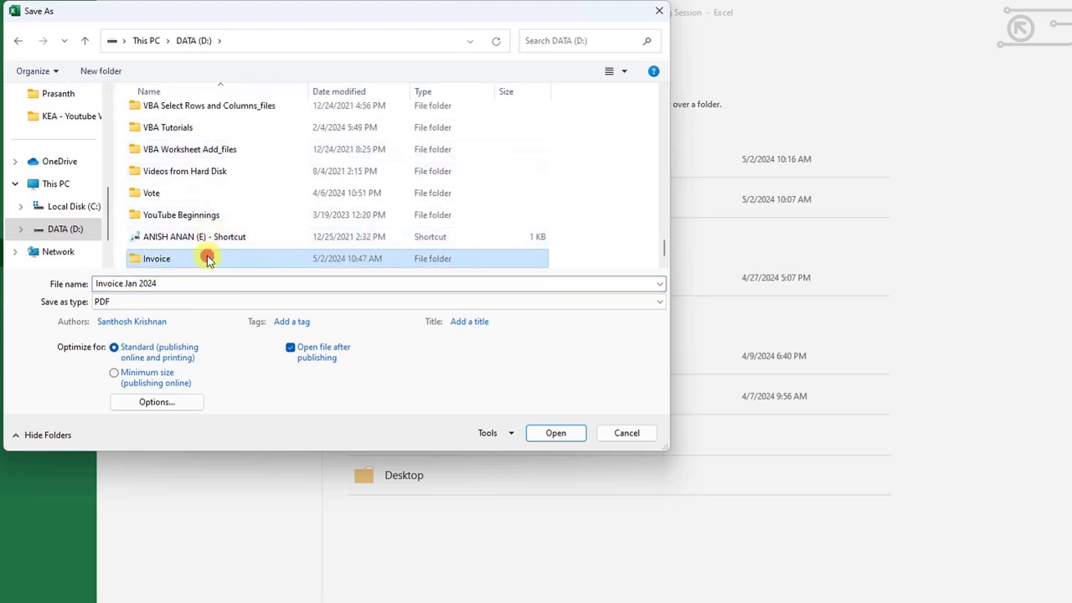
{"action": "double_click", "coordinate": [207, 260]}
{"action": "left_click", "coordinate": [556, 433]}
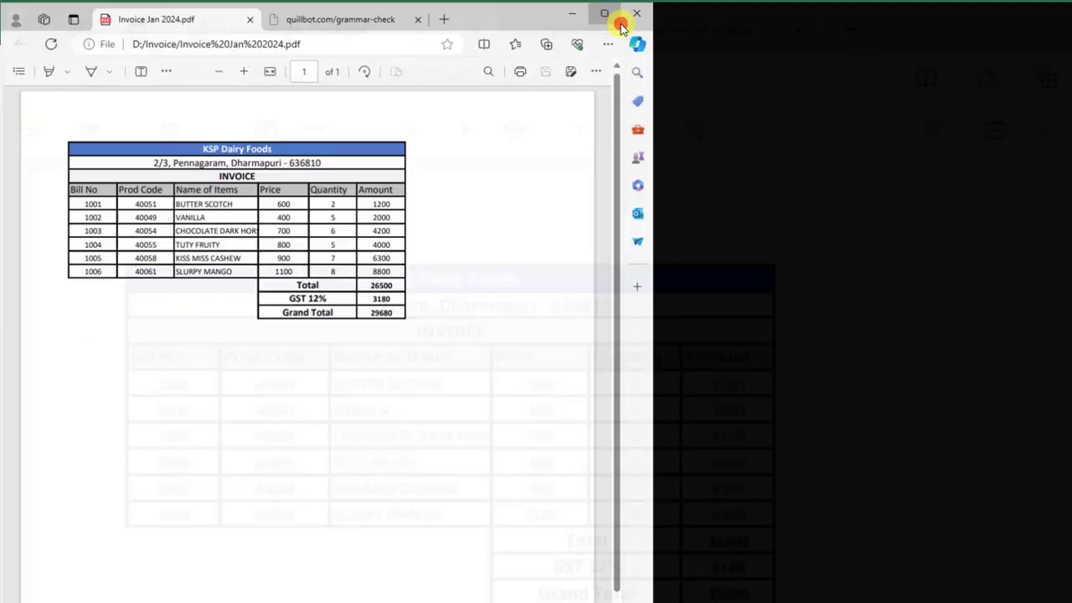
Enlarge the exported invoice PDF to review its layout, and return to the invoice worksheet in Excel
{"action": "left_click", "coordinate": [620, 21]}
{"action": "scroll", "coordinate": [617, 323], "scroll_direction": "up", "scroll_amount": 3}
{"action": "scroll", "coordinate": [620, 325], "scroll_direction": "up", "scroll_amount": 3}
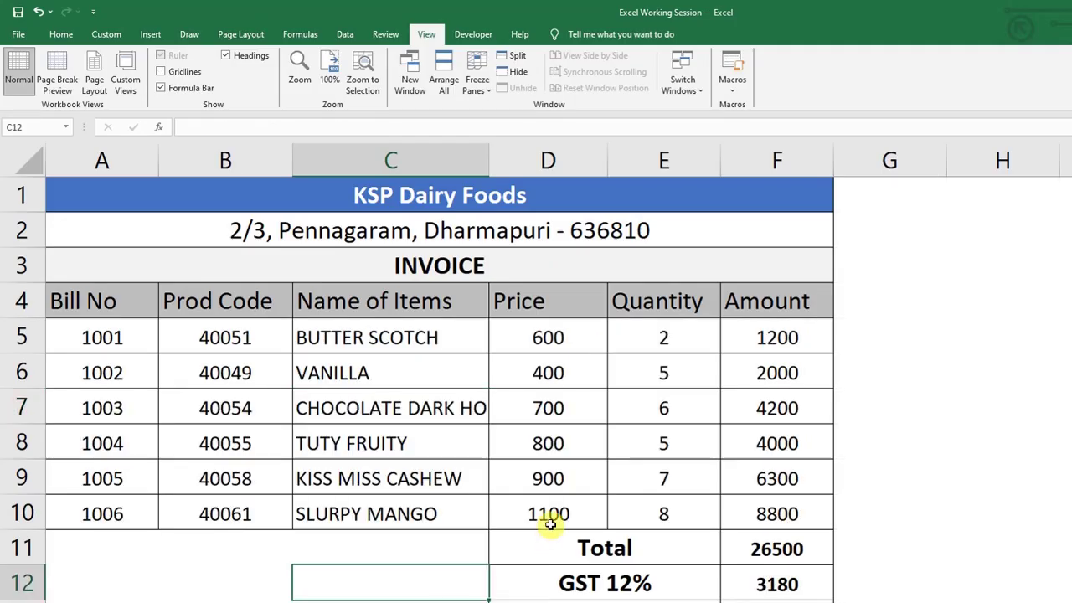
{"action": "left_click", "coordinate": [921, 466]}
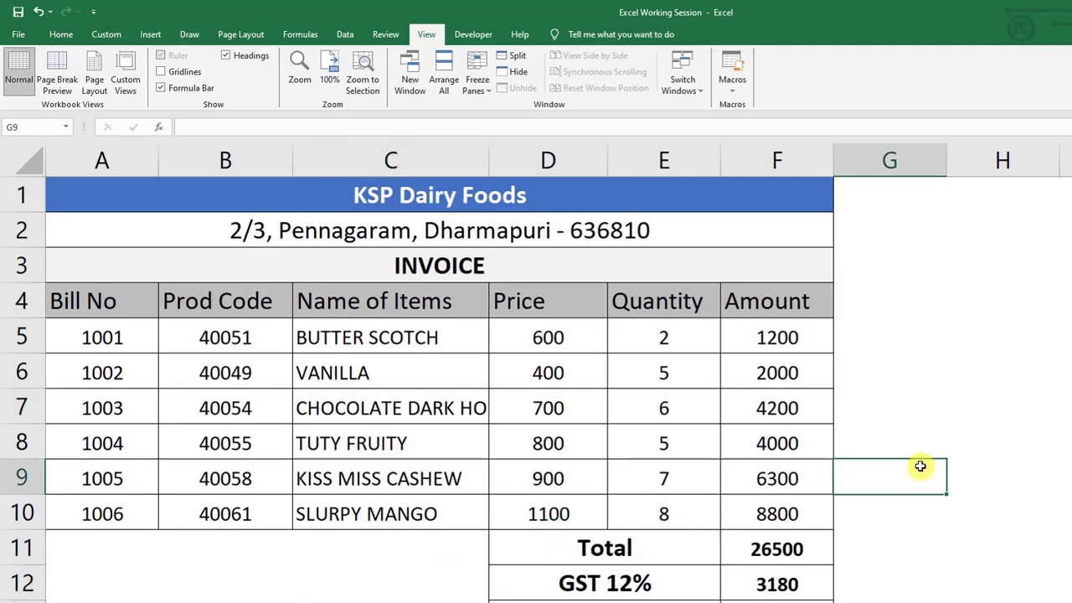